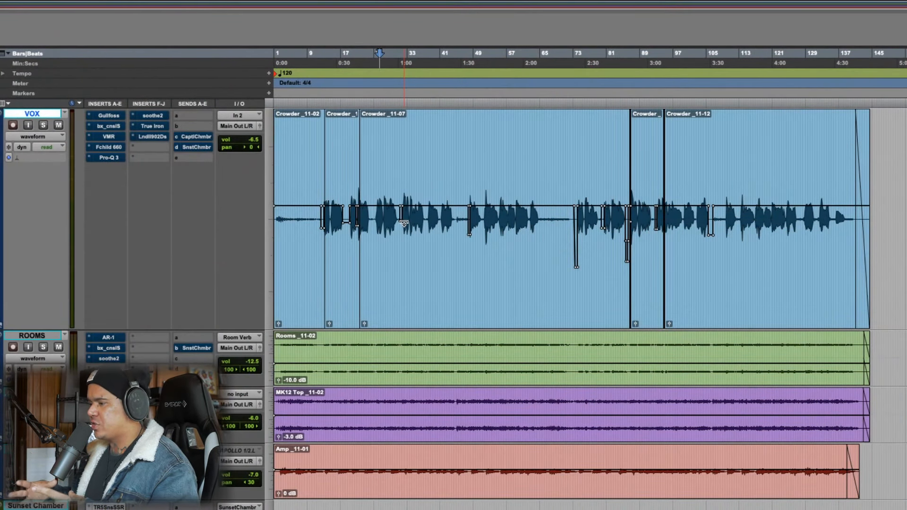
scroll(392, 241, "down", 3)
scroll(383, 257, "up", 3)
scroll(382, 259, "down", 3)
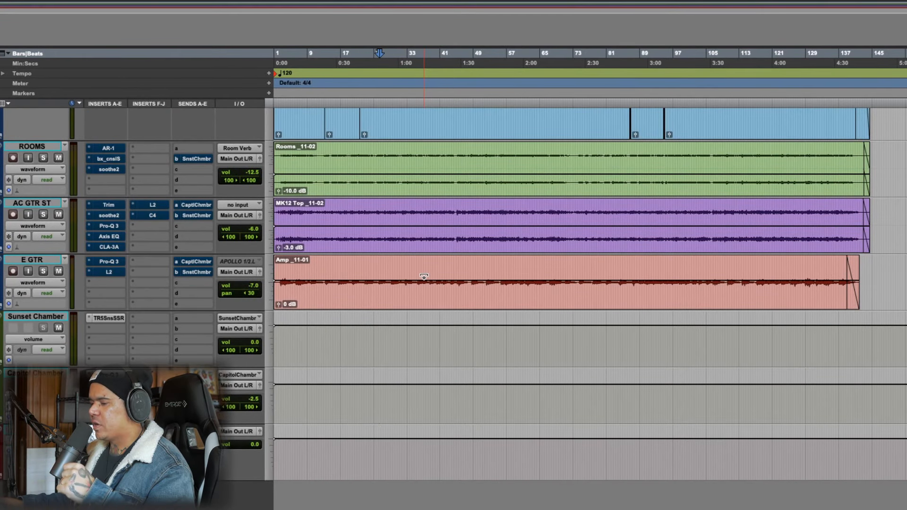
scroll(424, 277, "up", 3)
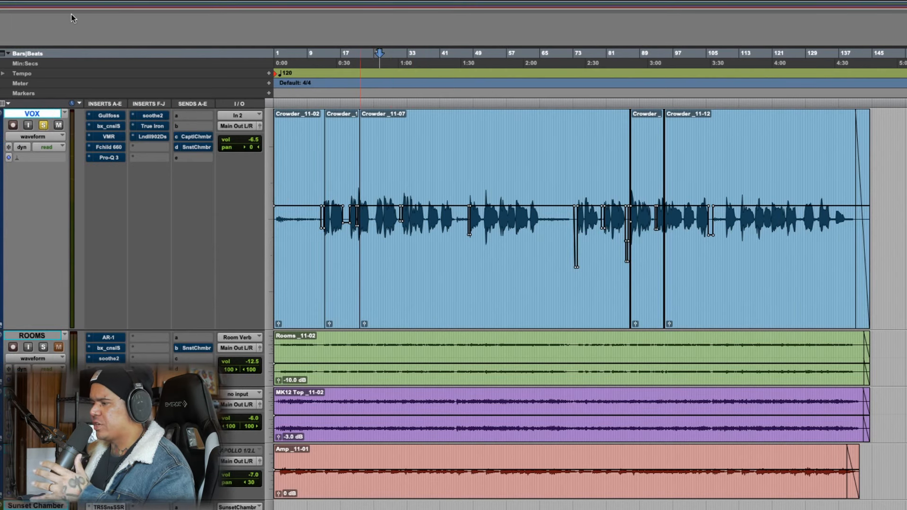
Play the VOX track's vocal passage from about bar 25 to bar 44
key("t")
mouse_move(480, 161)
left_mouse_down()
mouse_move(602, 180)
mouse_move(636, 198)
left_mouse_up()
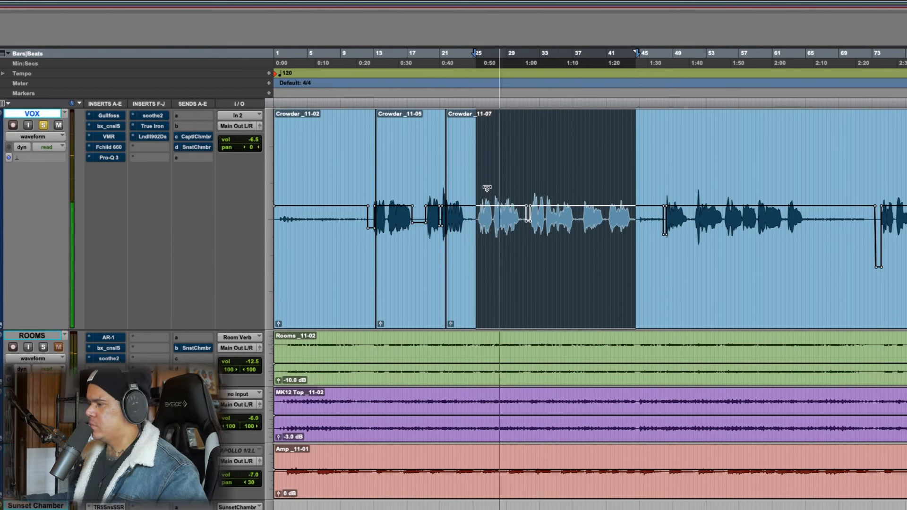
key("space")
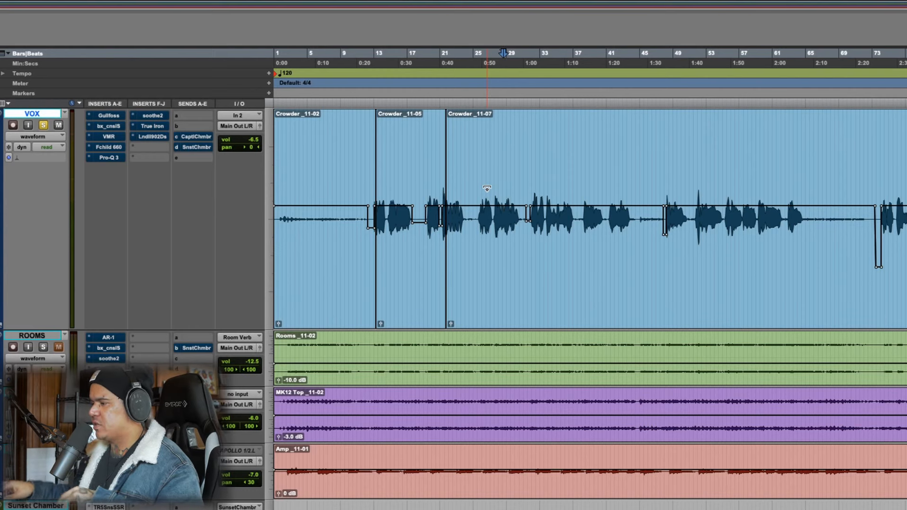
Select the VOX passage from about bar 25 to bar 37 and inspect the track's Gullfoss plug-in settings
left_click_drag(474, 173, 578, 189)
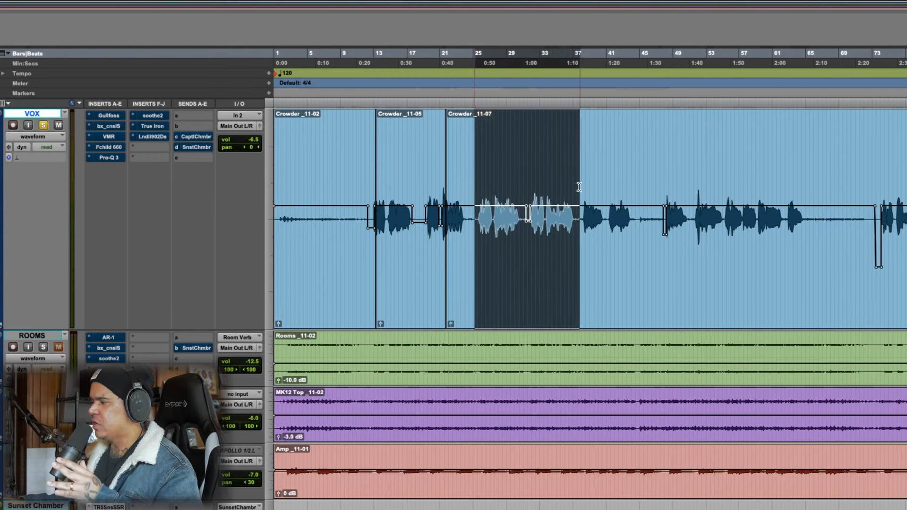
left_click(120, 118, "super")
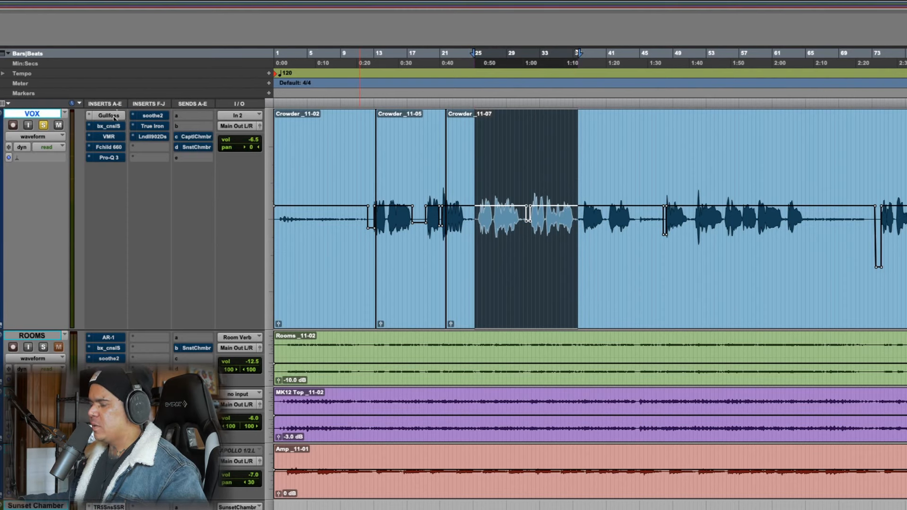
left_click(113, 118)
left_click_drag(504, 104, 663, 101)
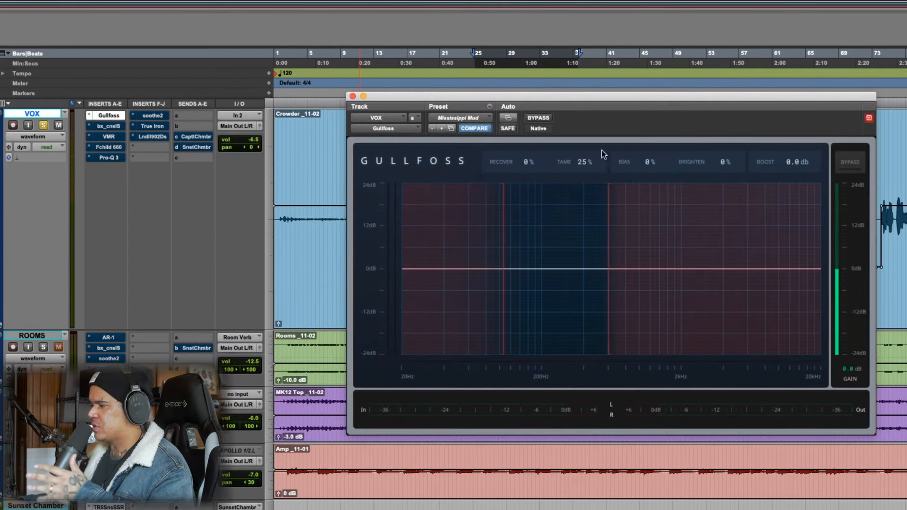
mouse_move(507, 289)
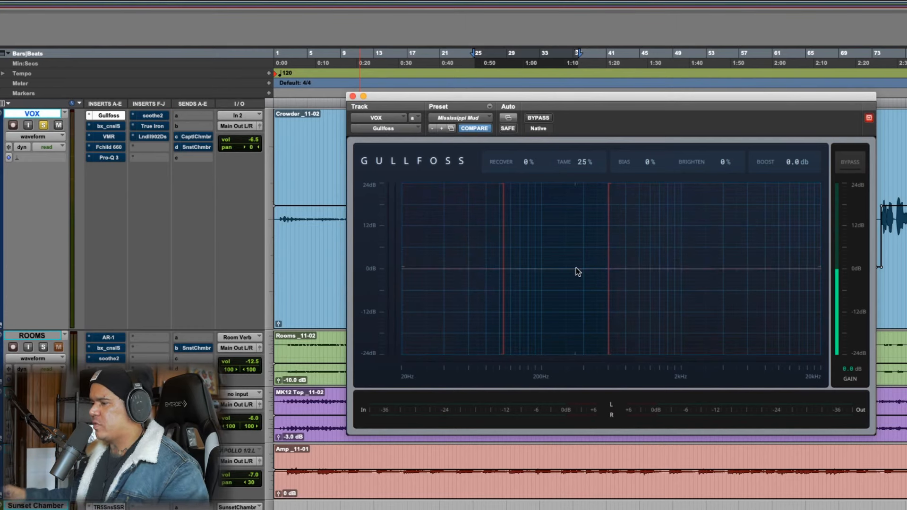
Open the VOX track's bx_console SSL 9000 J in place of Gullfoss and compare the playing vocal bypassed and active
left_click(352, 96)
left_click(123, 126)
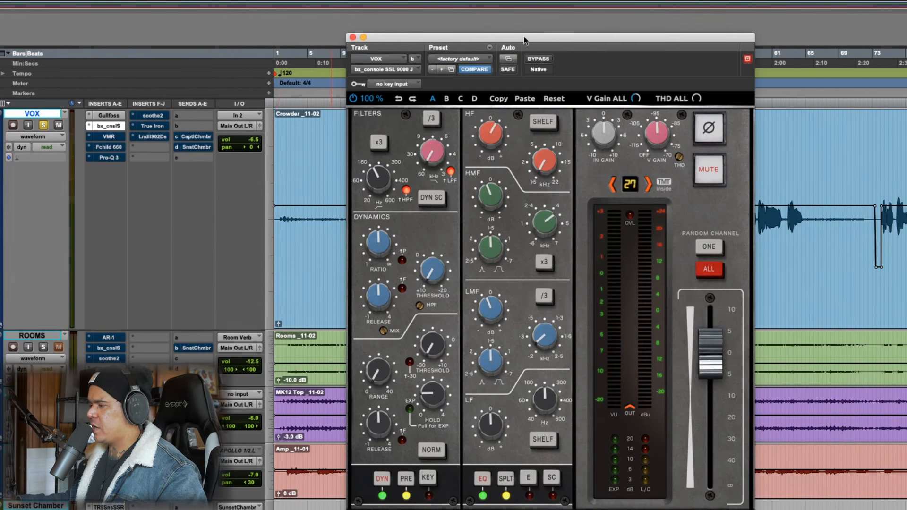
left_click_drag(525, 40, 545, 1)
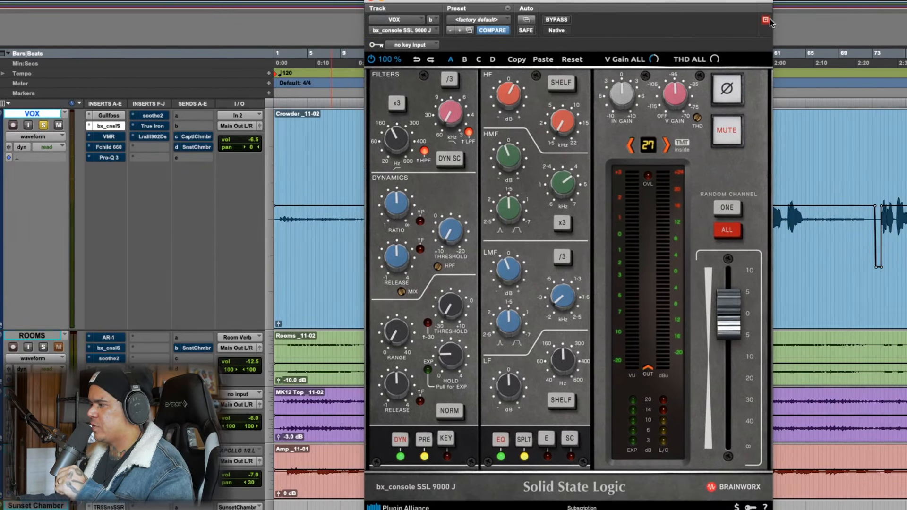
left_click_drag(733, 5, 671, 6)
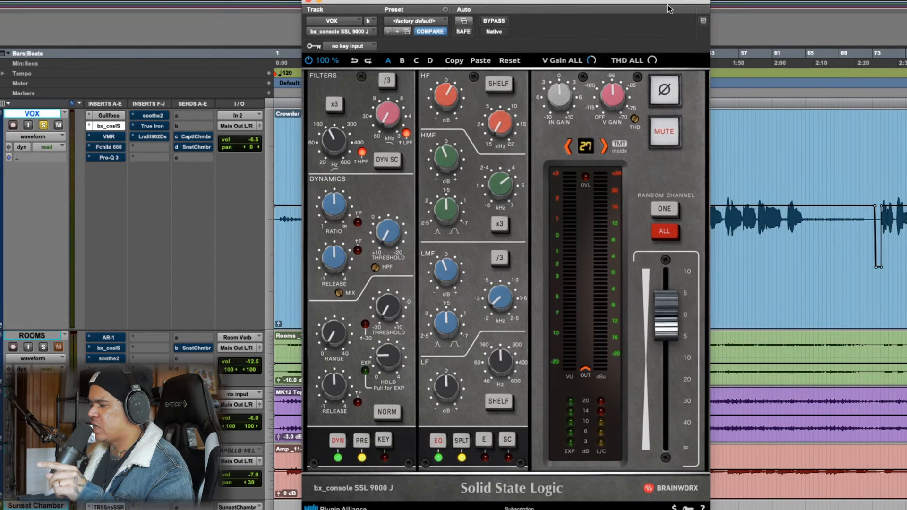
key("space")
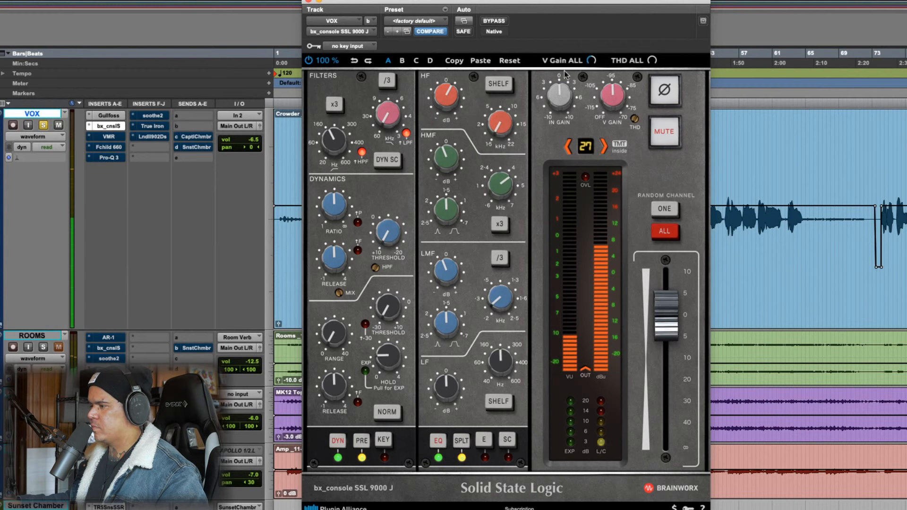
left_click(495, 23)
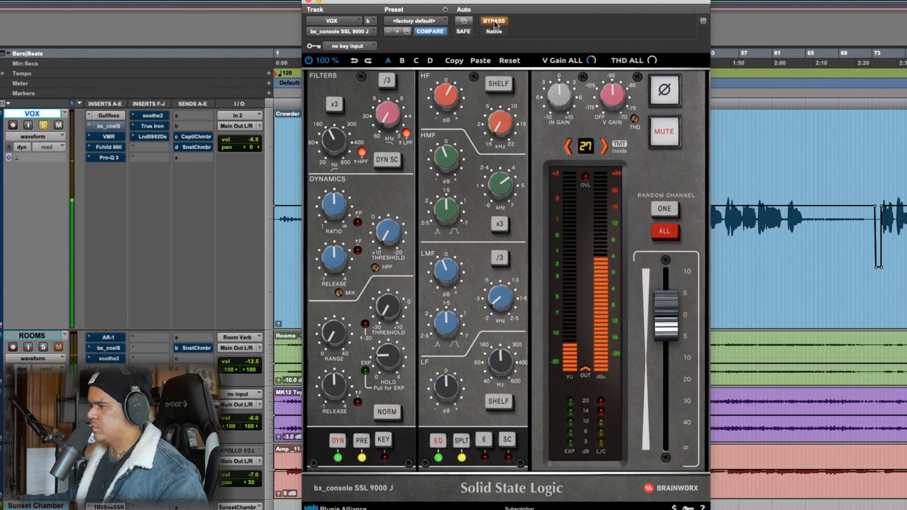
left_click(495, 22)
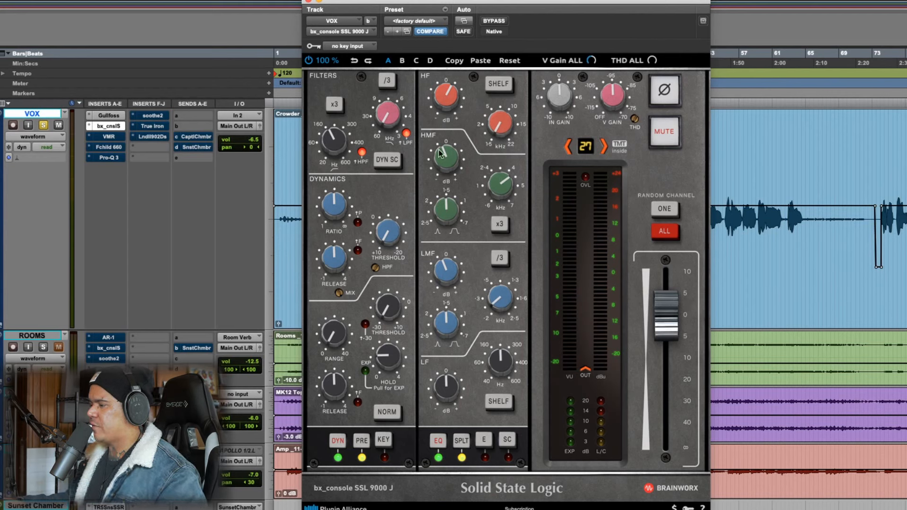
Examine the HMF and LMF gain settings in the SSL 9000 J EQ and close the plug-in
mouse_move(444, 158)
left_mouse_down()
mouse_move(446, 118)
mouse_move(450, 164)
left_mouse_up()
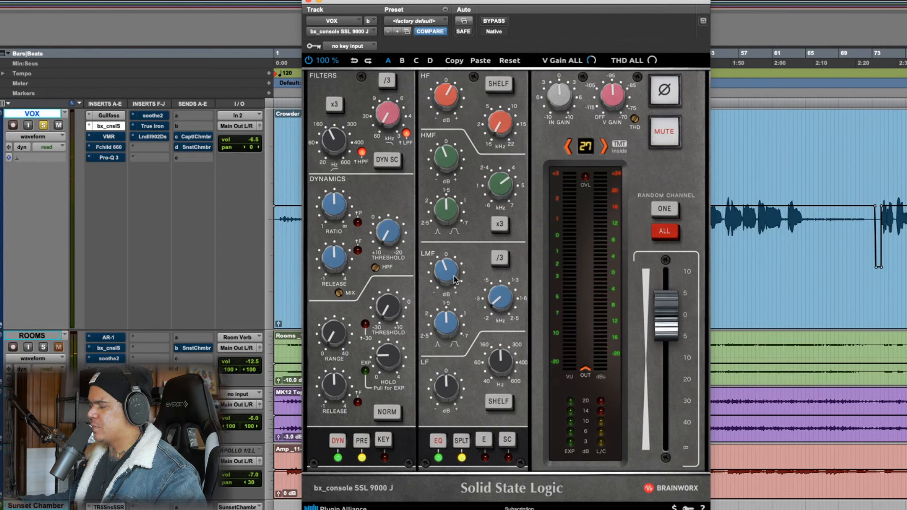
mouse_move(453, 276)
left_mouse_down()
mouse_move(452, 218)
mouse_move(454, 298)
mouse_move(457, 282)
left_mouse_up()
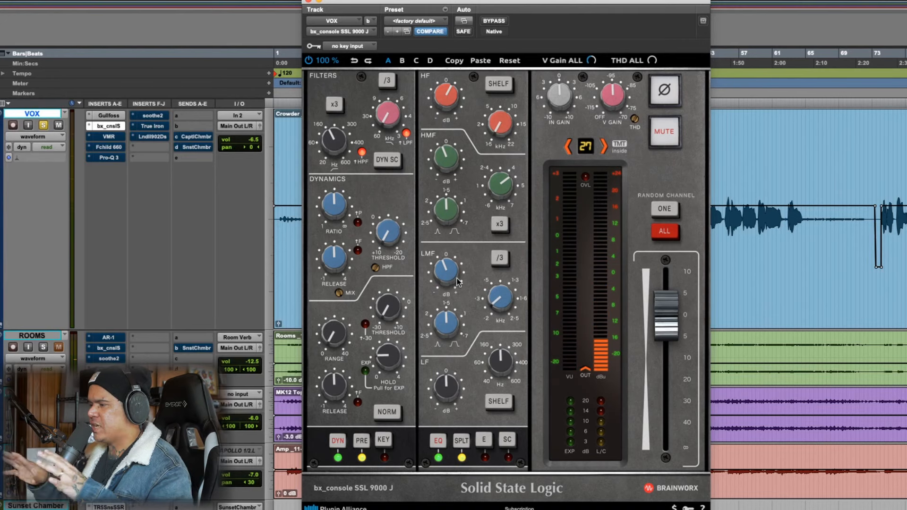
left_click(310, 2)
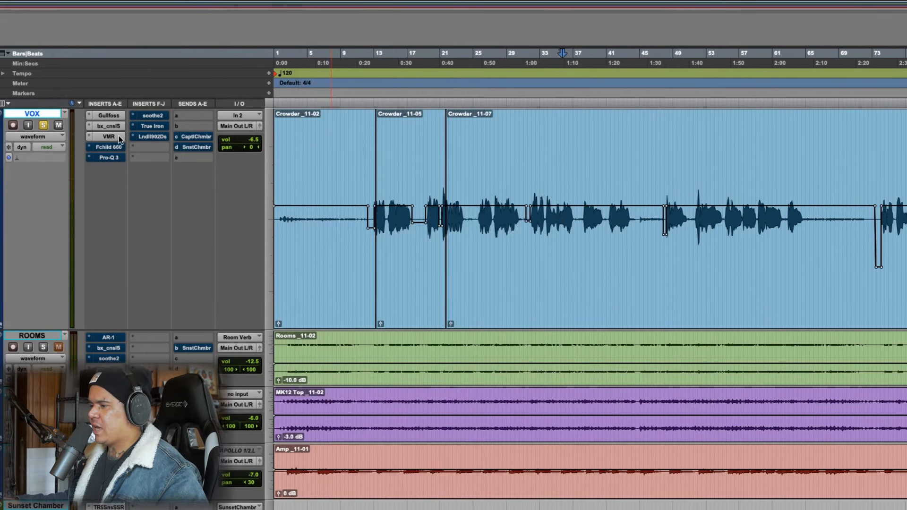
Open the VOX track's Virtual Mix Rack and play the vocal from about bar 25 to 44, comparing it bypassed and active
left_click(109, 137)
left_click_drag(631, 2, 906, 3)
left_click_drag(476, 162, 632, 179)
left_click_drag(863, 1, 517, 5)
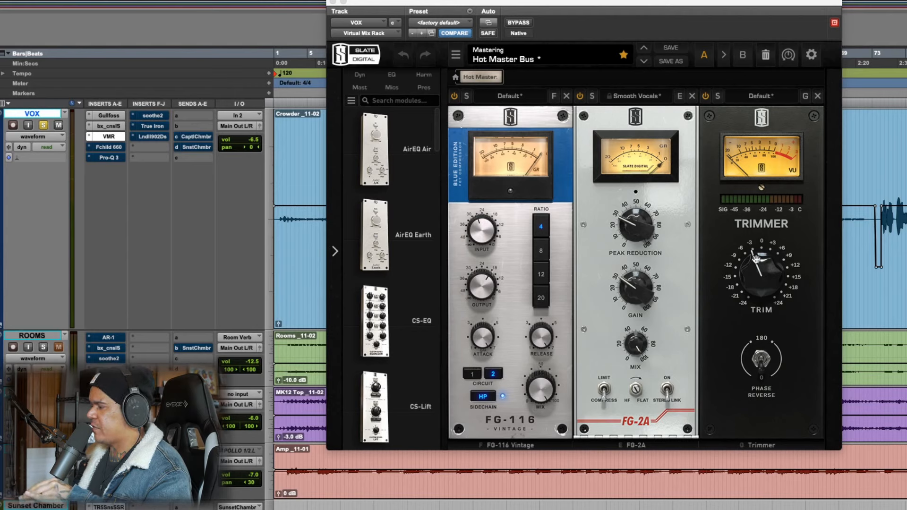
key("space")
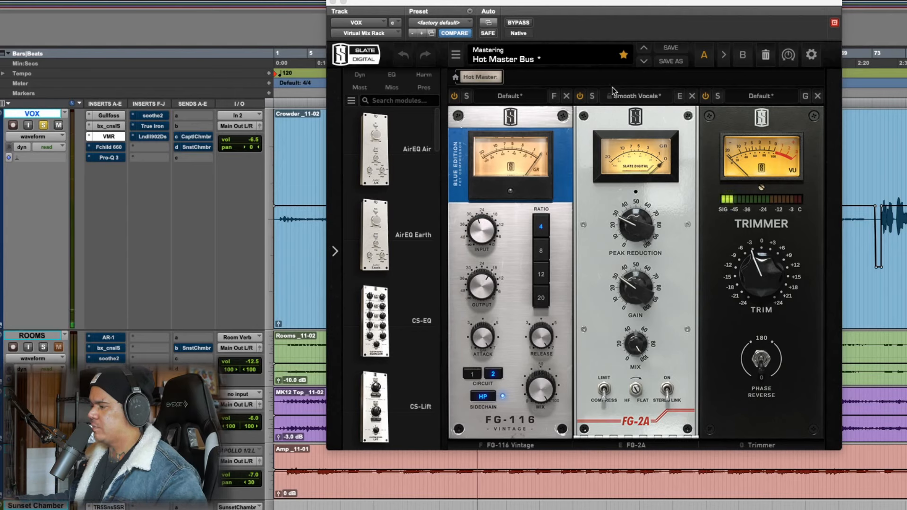
left_click(520, 24)
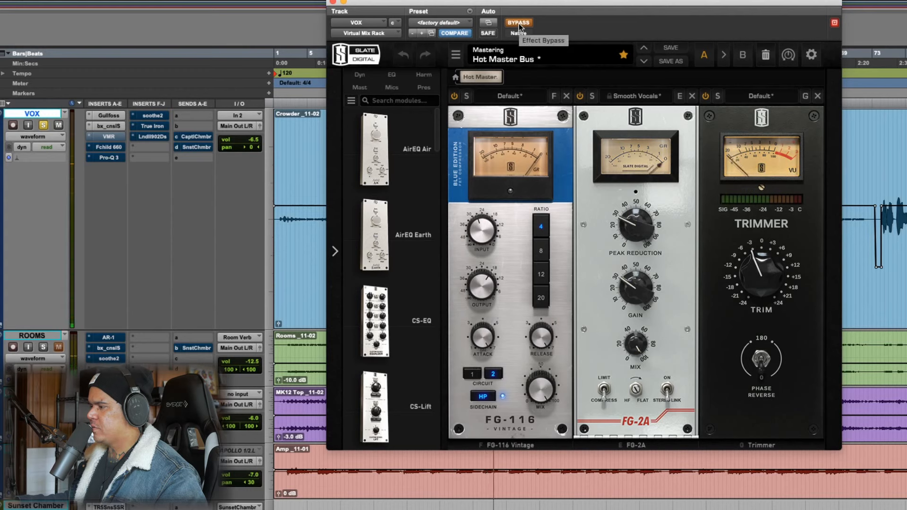
left_click(520, 24)
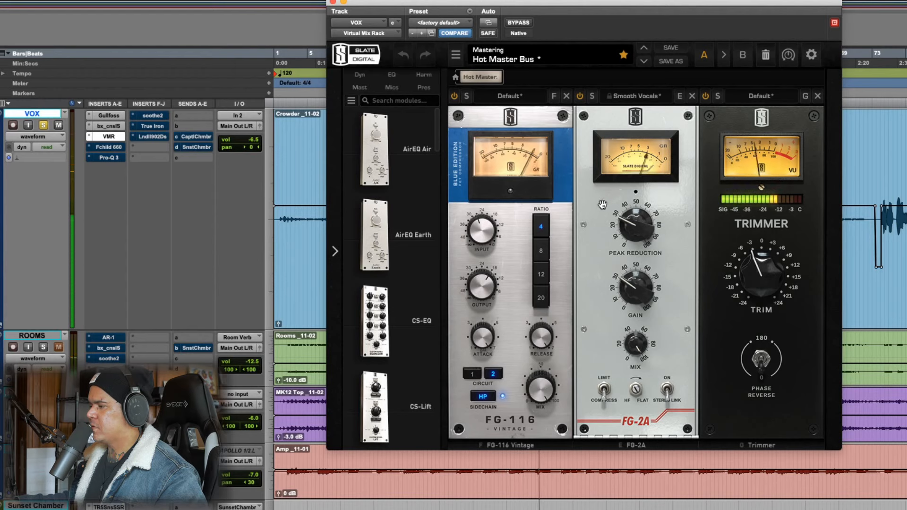
Open the VOX track's UAD Fairchild 660 and compare the playing vocal with the compressor bypassed and active
left_click(108, 147)
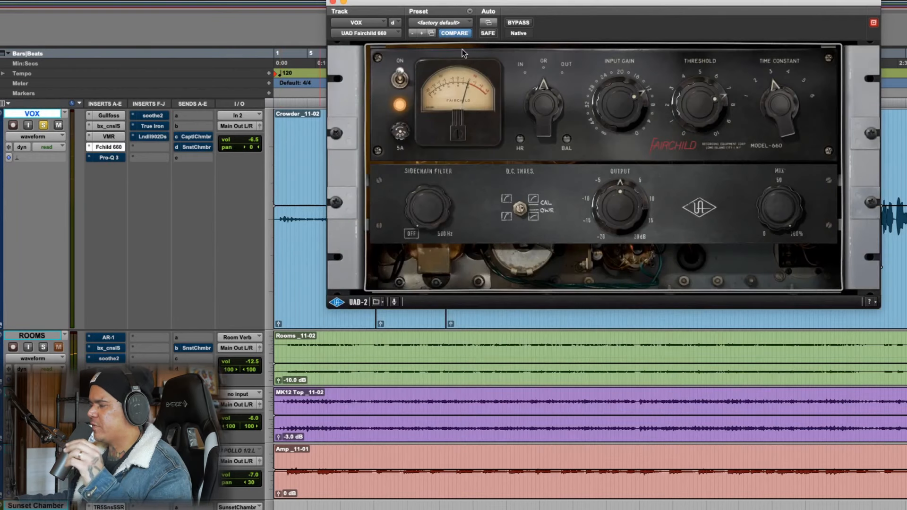
left_click_drag(557, 2, 535, 58)
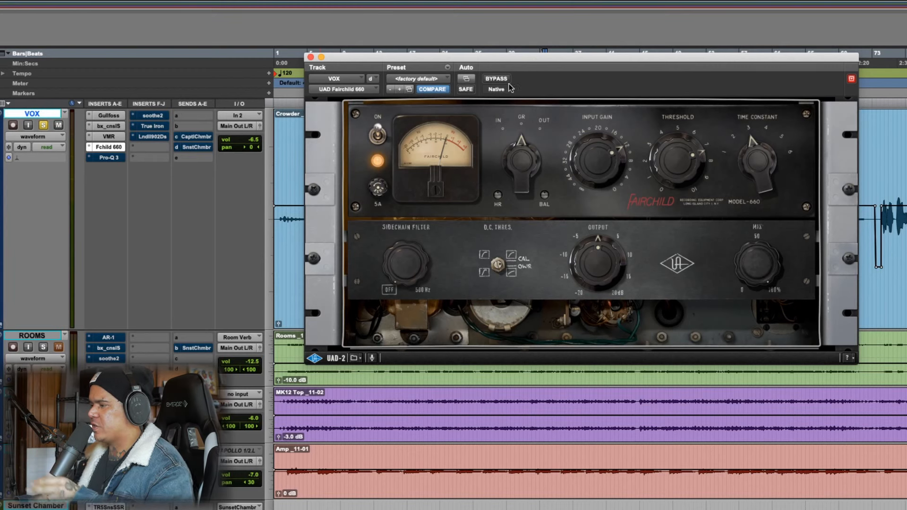
key("space")
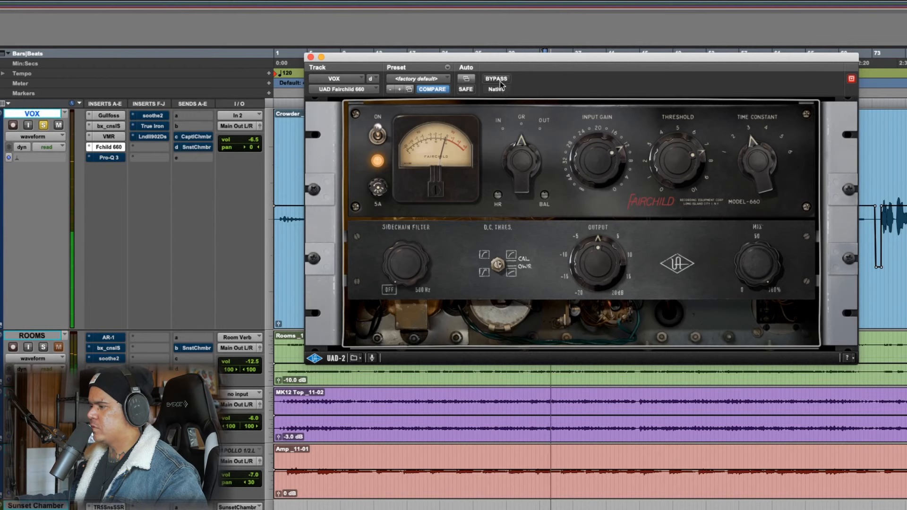
left_click(501, 81)
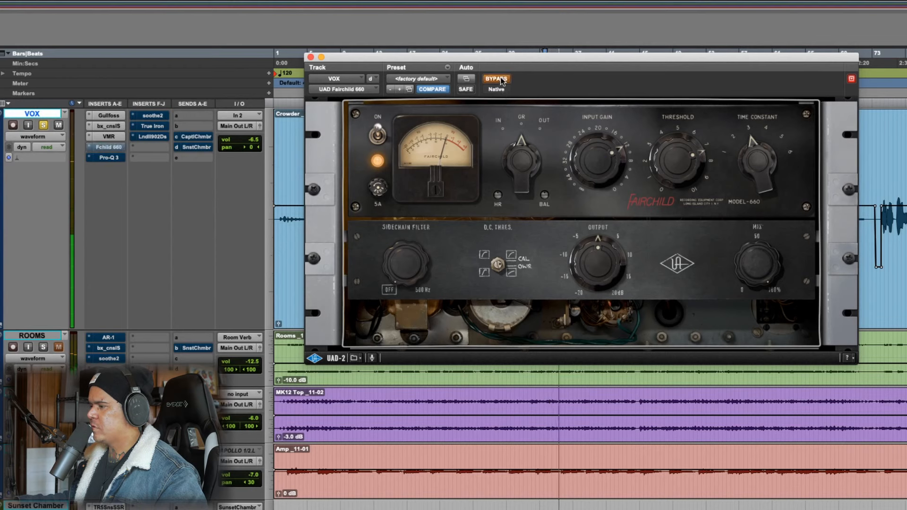
left_click(501, 81)
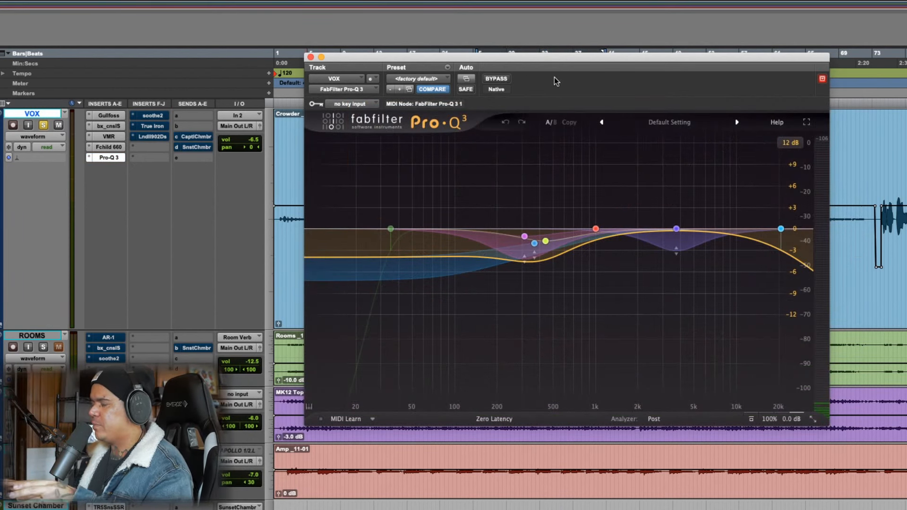
Play the vocal through the VOX track's FabFilter Pro-Q 3 and compare it with the EQ bypassed and active
left_click_drag(589, 64, 602, 63)
key("space")
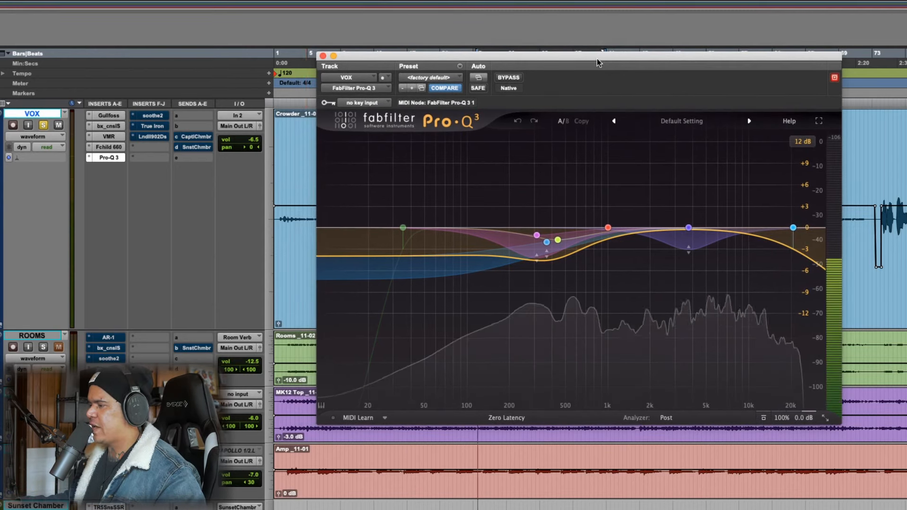
left_click(509, 78)
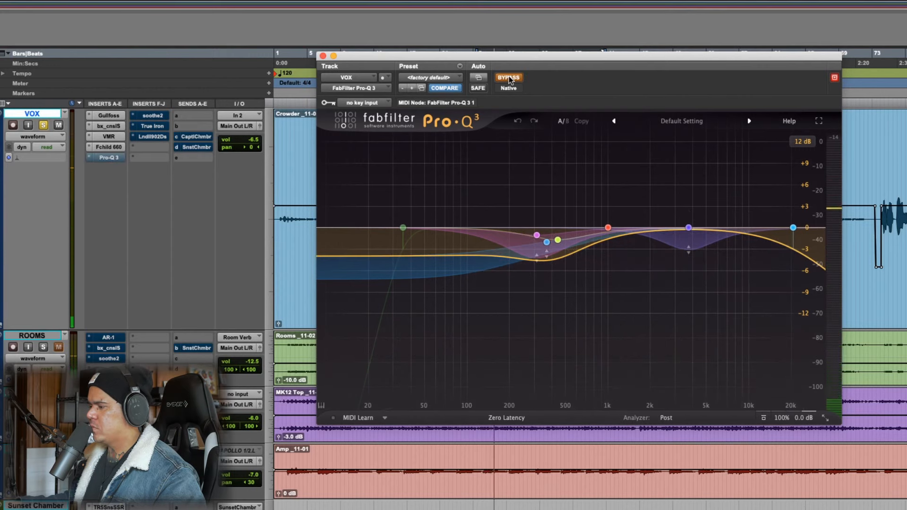
left_click(509, 78)
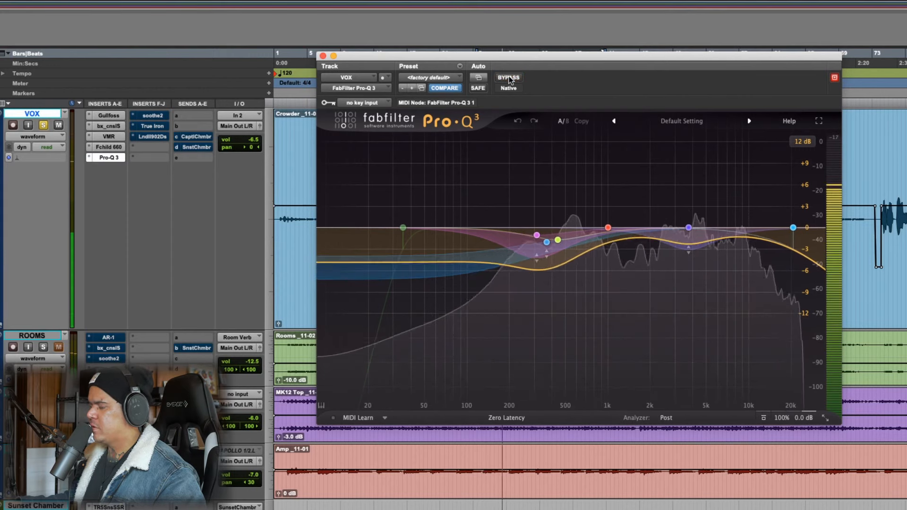
Switch the VOX track view from waveform to the Pro-Q 3 Band 2 Gain automation, keeping the plug-in window clear of the vocal
left_click_drag(525, 59, 610, 49)
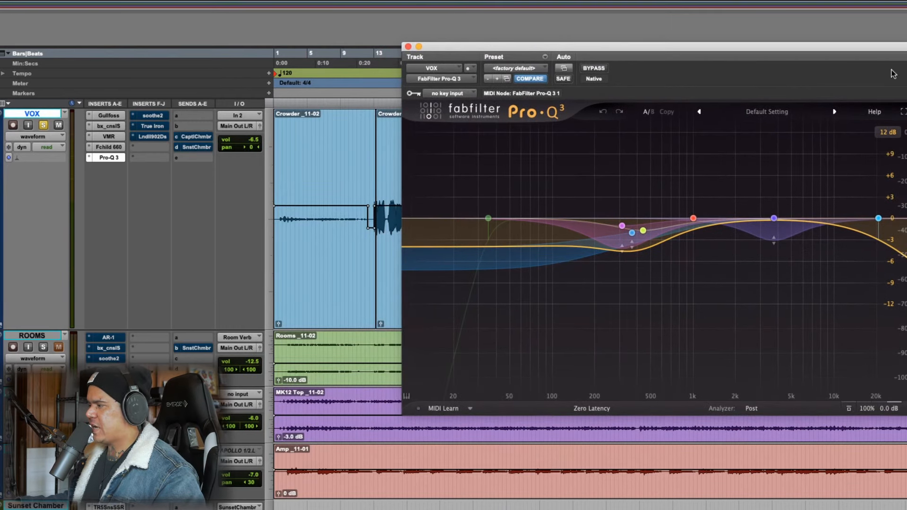
left_click_drag(886, 52, 799, 50)
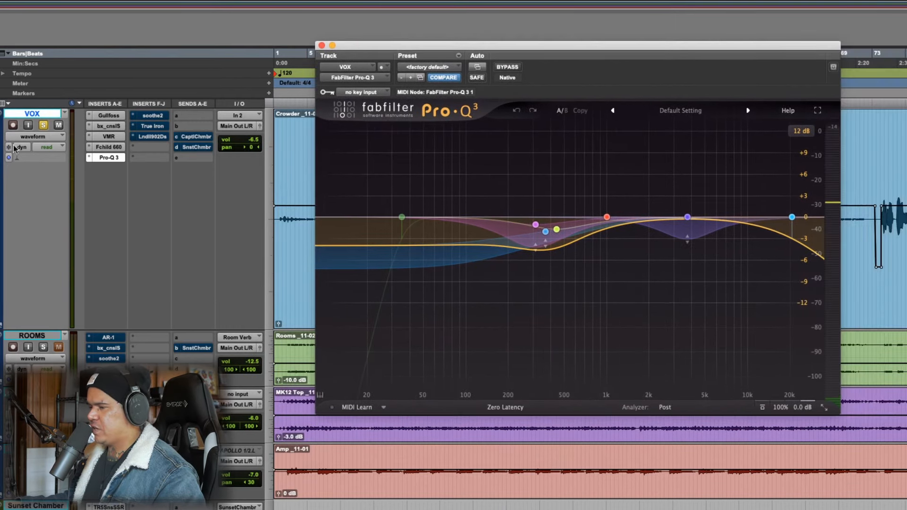
left_click(42, 137)
mouse_move(95, 176)
left_click(142, 199)
left_click_drag(405, 57, 727, 27)
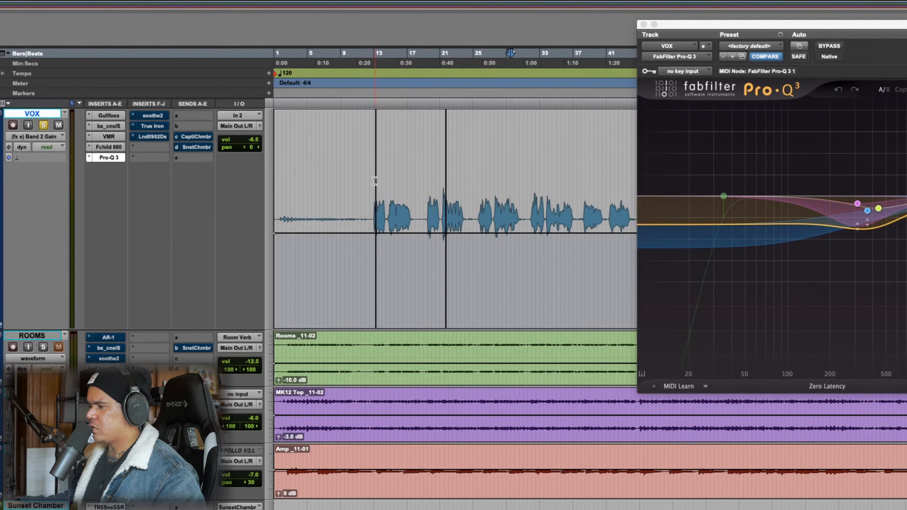
Play the VOX vocal from about bar 12 to bar 30 and watch the Pro-Q 3 curve
left_click_drag(373, 183, 518, 197)
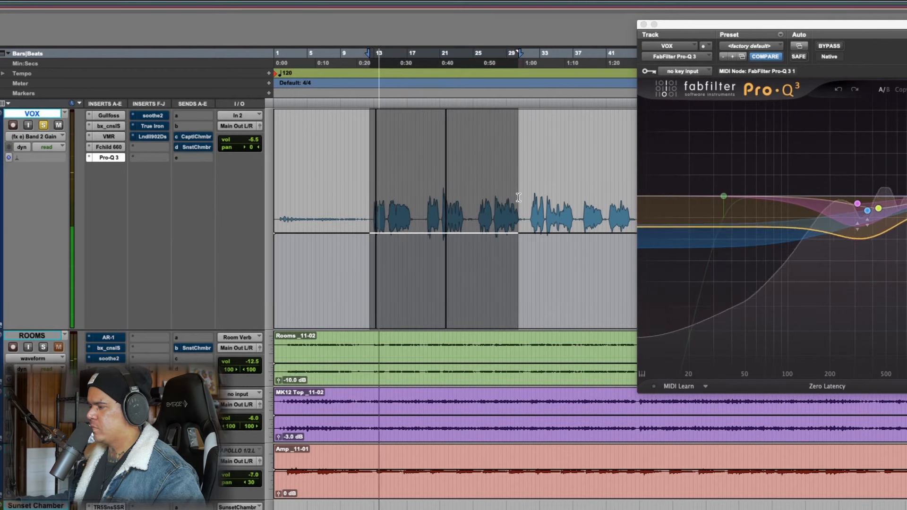
left_click_drag(774, 27, 531, 39)
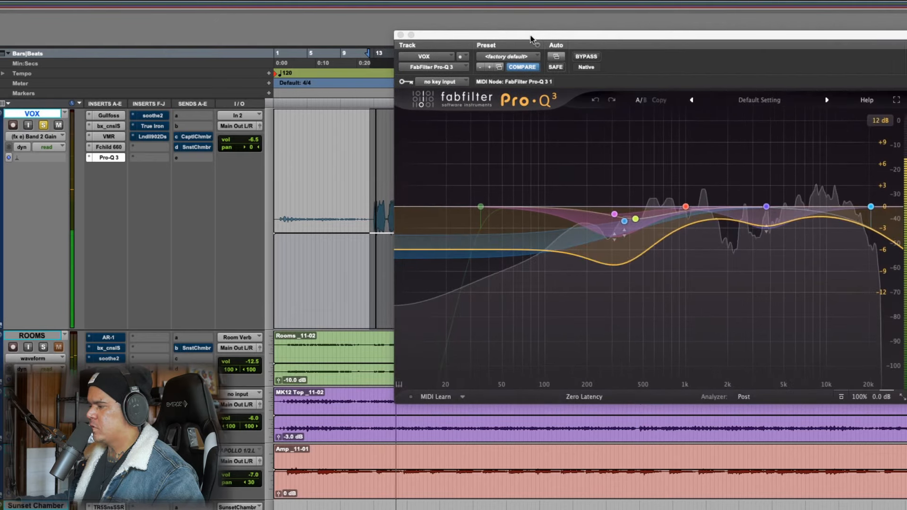
Play the VOX passage from about bar 48 to bar 64 and inspect Pro-Q 3's automated low-mid band
left_click_drag(532, 39, 489, 243)
left_click_drag(670, 189, 806, 202)
left_click_drag(786, 244, 762, 86)
mouse_move(558, 259)
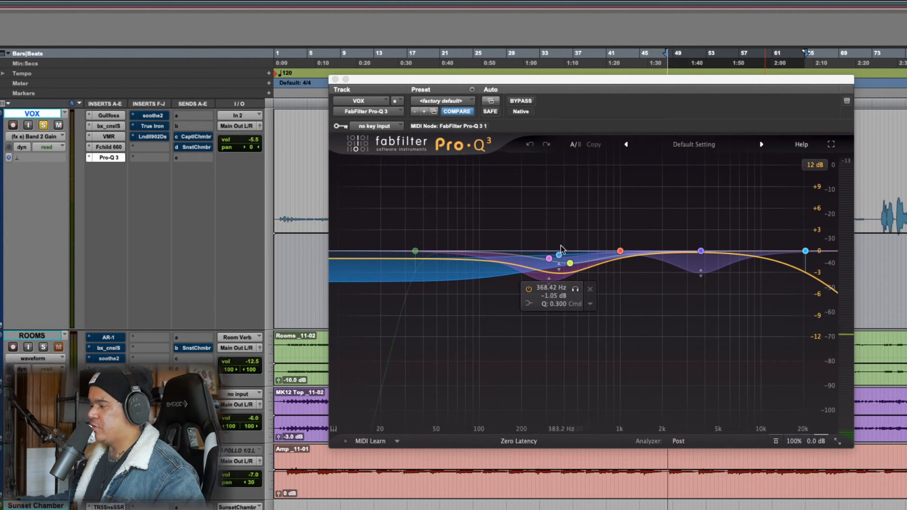
key("space")
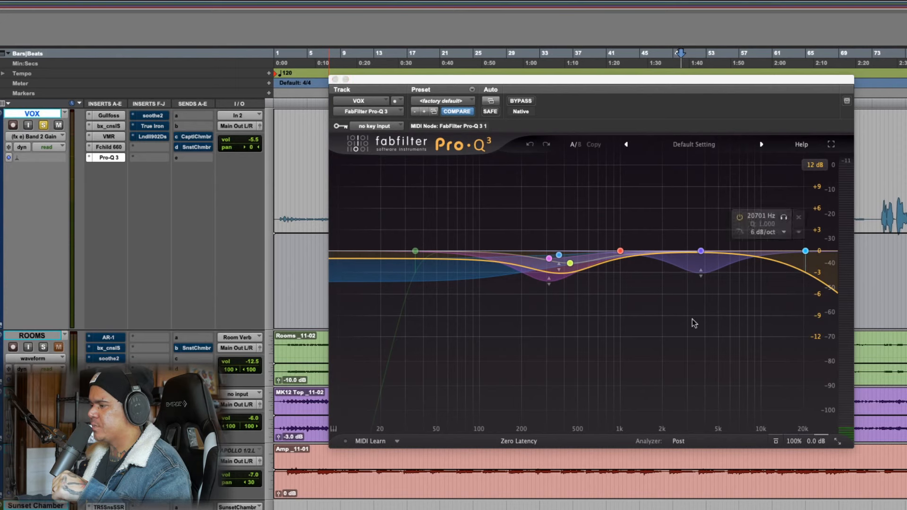
Inspect the VOX track's Pro-Q 3 bands and play the vocal from about bar 51 to bar 63 with the plug-in window in view
mouse_move(626, 248)
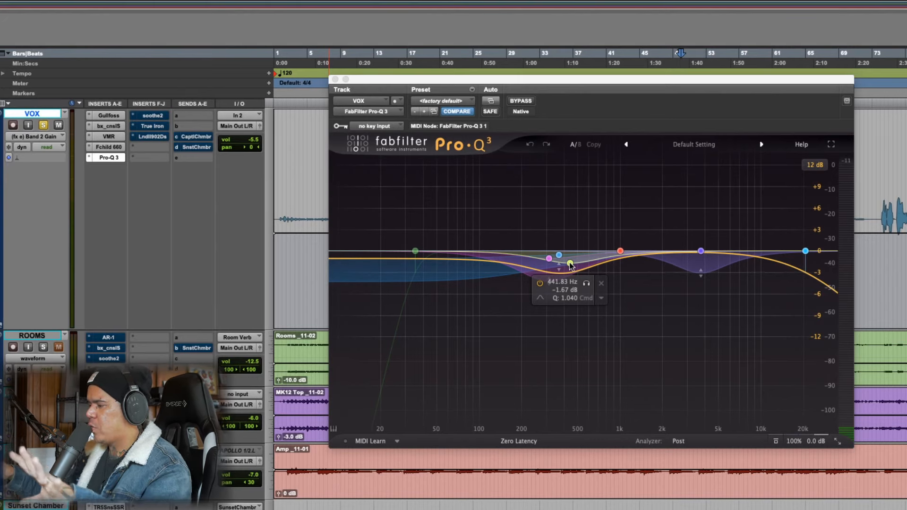
mouse_move(714, 246)
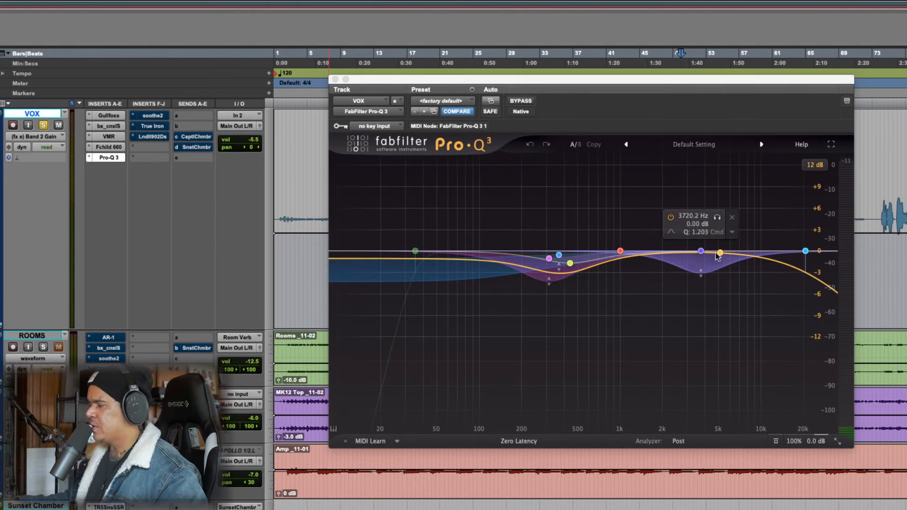
left_click_drag(681, 80, 621, 183)
left_click_drag(760, 186, 641, 179)
left_click_drag(697, 204, 794, 202)
left_click_drag(568, 178, 658, 153)
key("space")
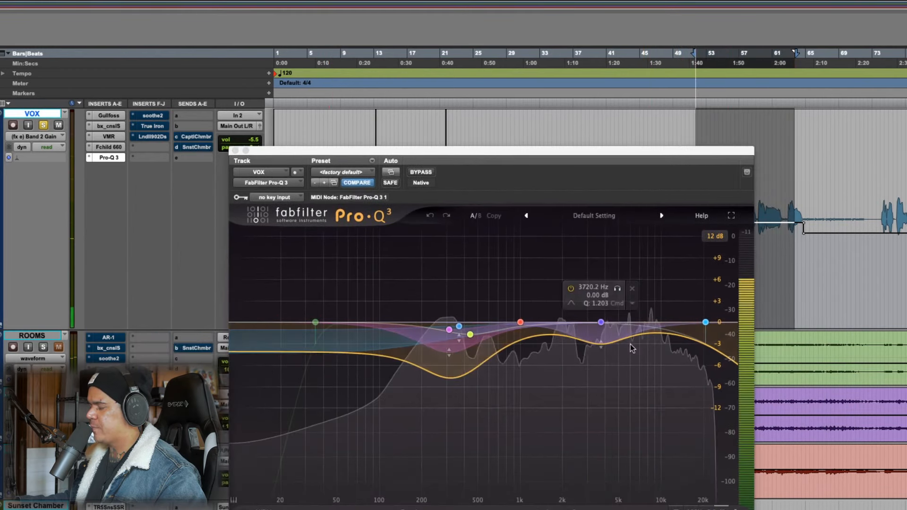
Boost the Pro-Q 3 band at 3720 Hz to about +12.3 dB near 4190 Hz during playback, and undo the change
left_click_drag(601, 322, 608, 234)
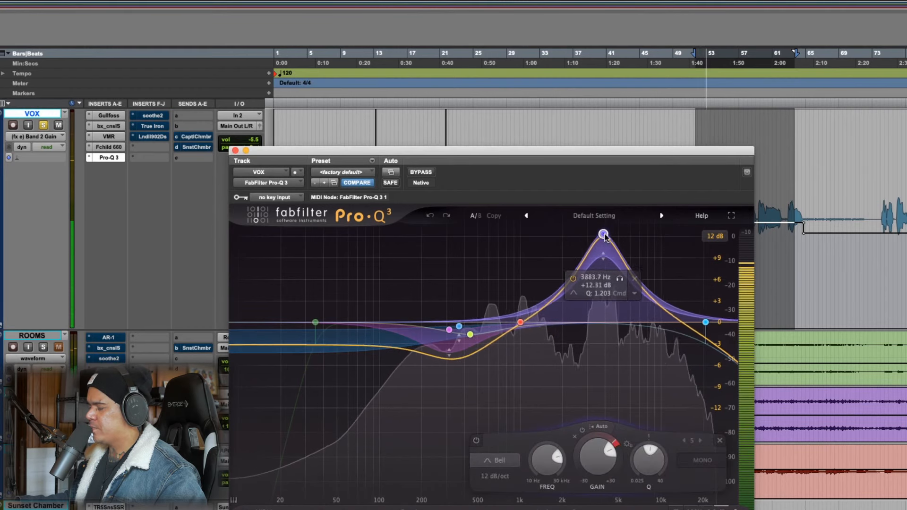
left_click(430, 216)
left_click(431, 216)
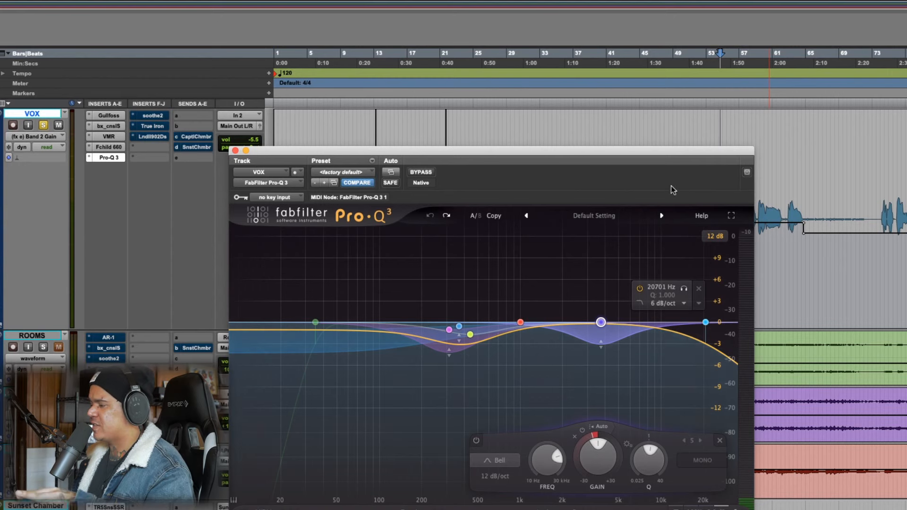
Play the VOX passage from about bar 51 to bar 64 and compare Pro-Q 3's 6 dB/oct High Cut band disabled and enabled
left_click_drag(680, 149, 593, 146)
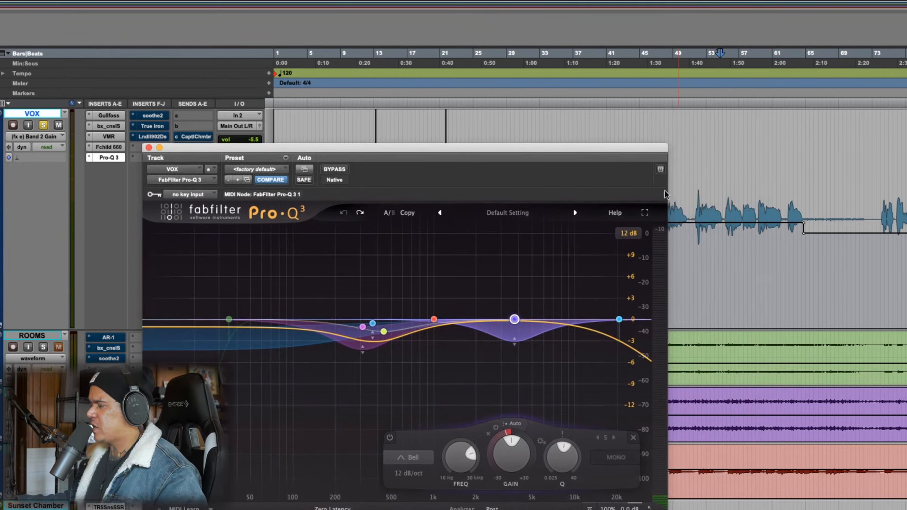
left_click_drag(695, 210, 802, 210)
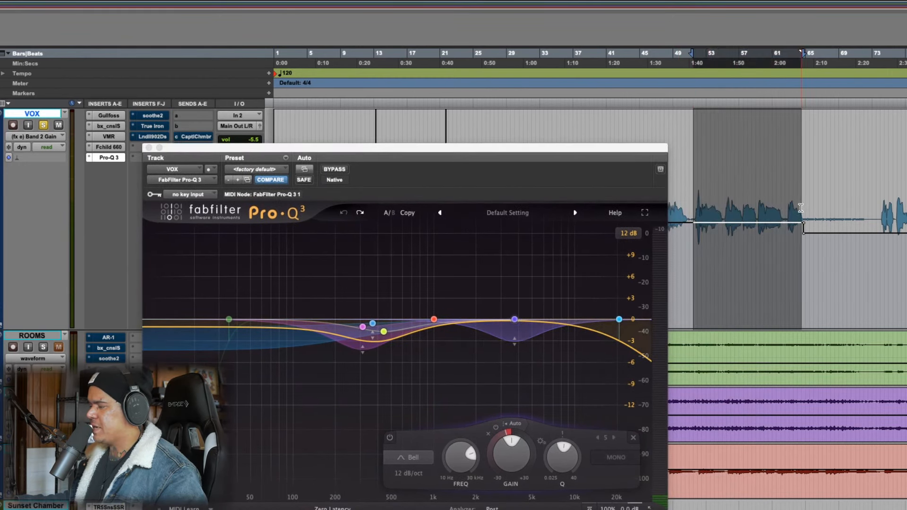
left_click_drag(551, 148, 728, 113)
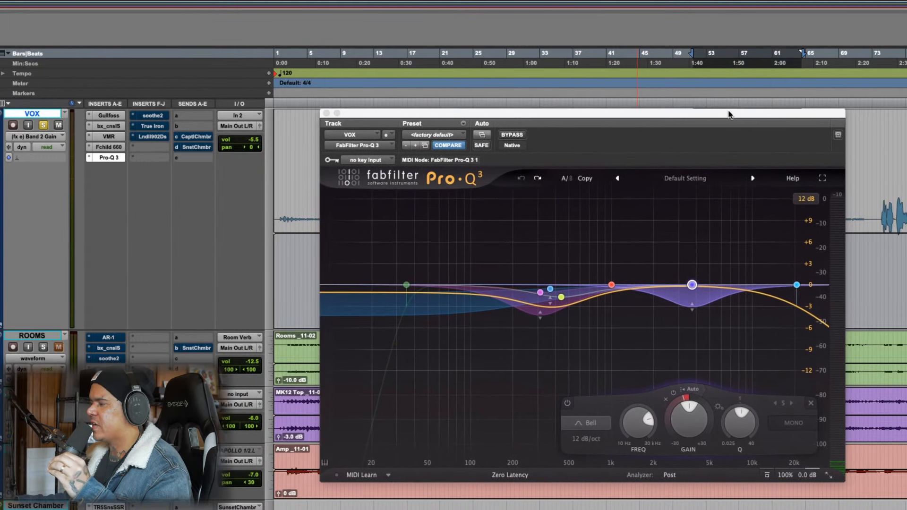
left_click(797, 286)
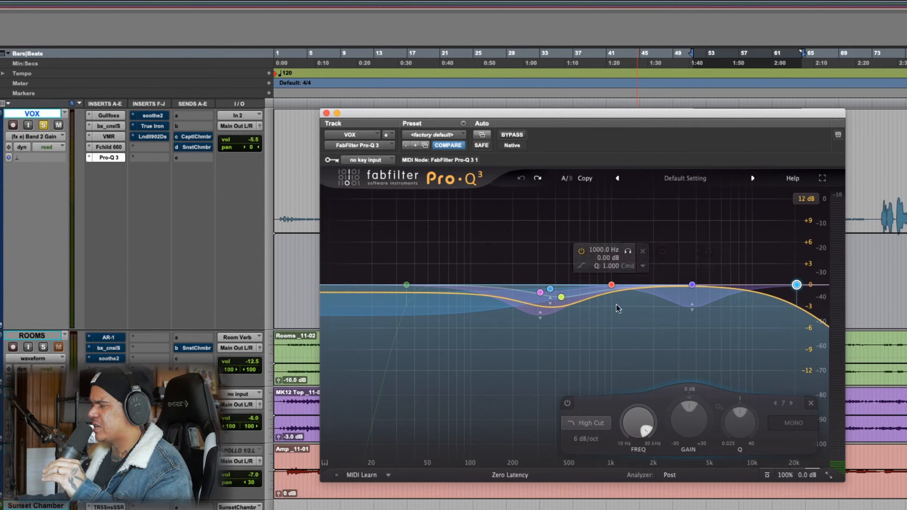
key("space")
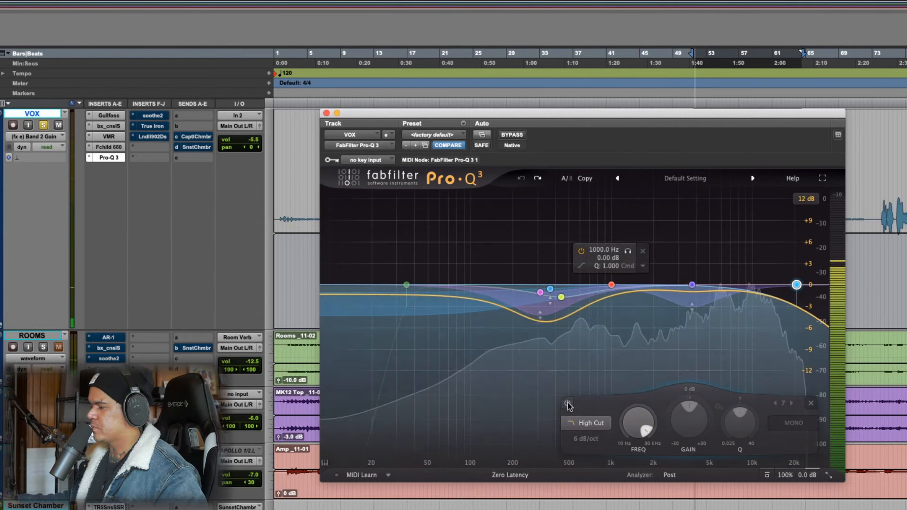
left_click(567, 403)
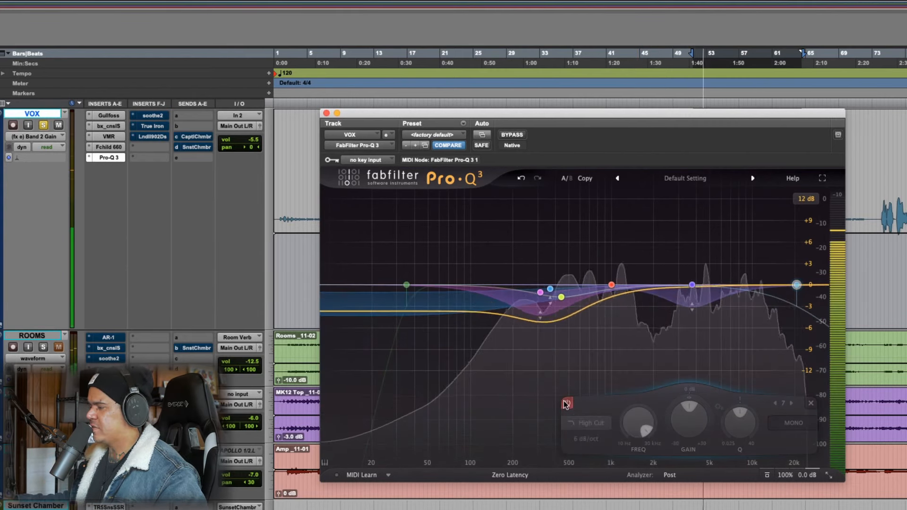
left_click(567, 404)
key("space")
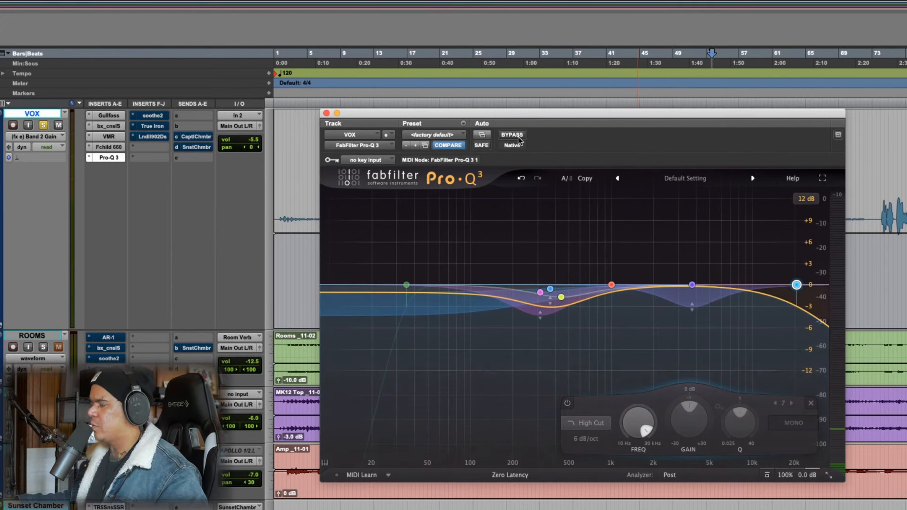
Play the vocal with the whole Pro-Q 3 bypassed and active, and close the plug-in
key("space")
left_click_drag(547, 115, 538, 97)
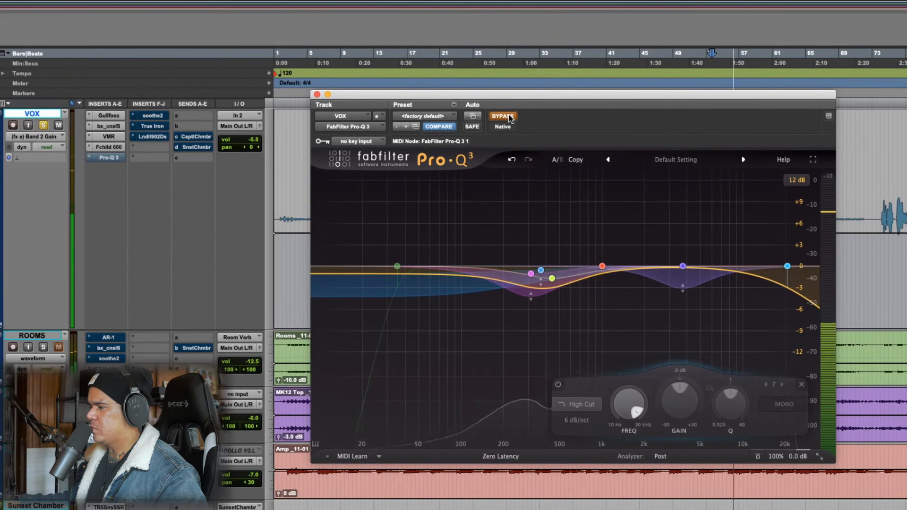
key("space")
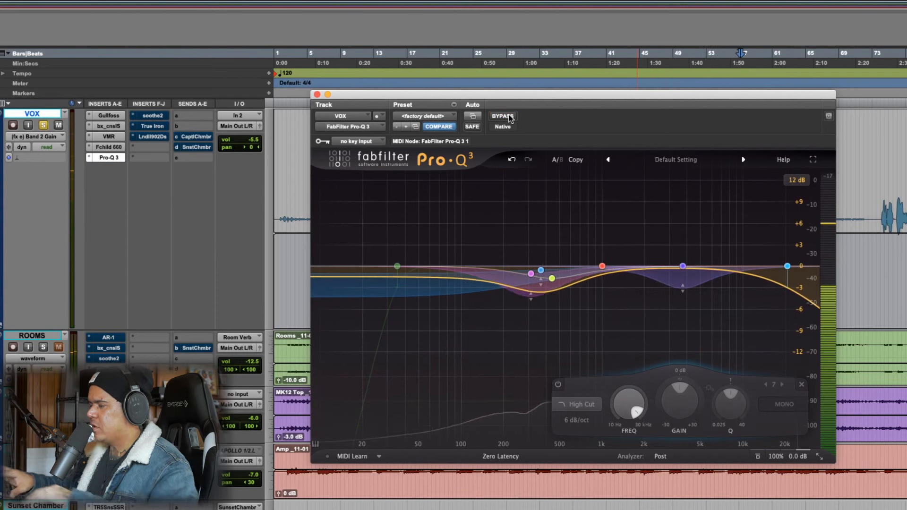
left_click(317, 95)
Open soothe2 on the VOX track and compare it bypassed and active over about bars 48 to 64, leaving it active
mouse_move(665, 183)
left_mouse_down()
mouse_move(808, 185)
mouse_move(800, 186)
left_mouse_up()
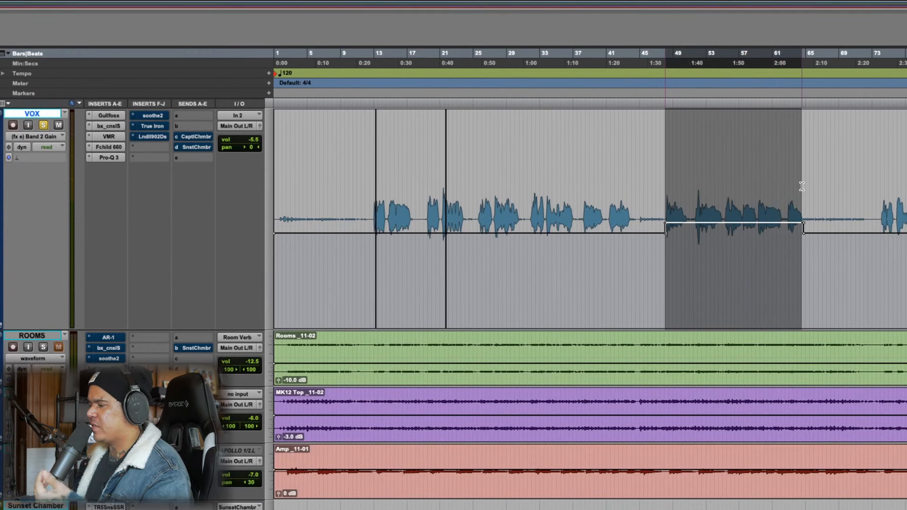
left_click(149, 117)
left_click_drag(733, 48, 526, 54)
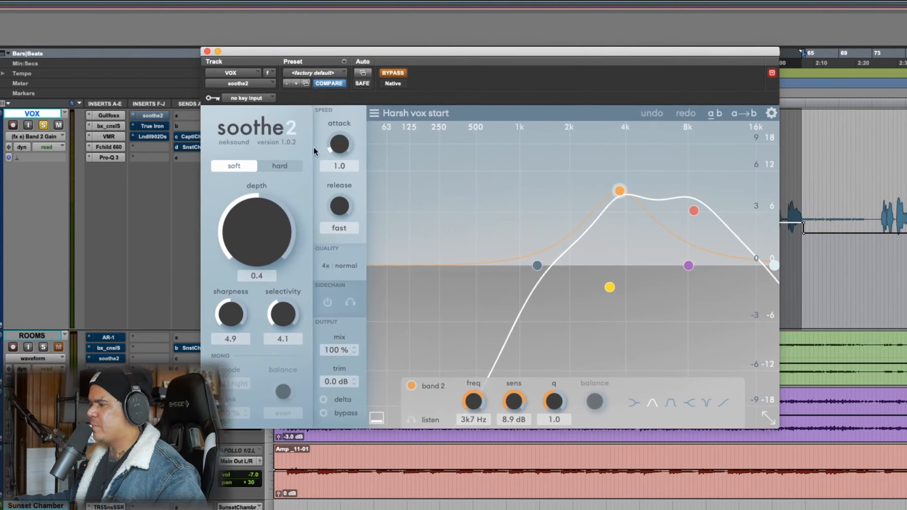
left_click(396, 74)
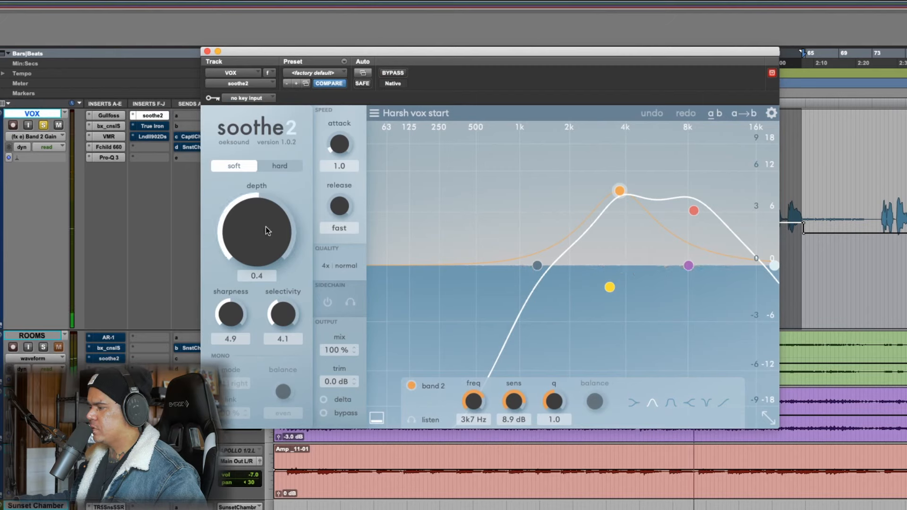
Set soothe2's depth to -1.6 while the vocal plays, and close the plug-in
left_click_drag(267, 233, 268, 303)
left_click_drag(276, 193, 276, 180)
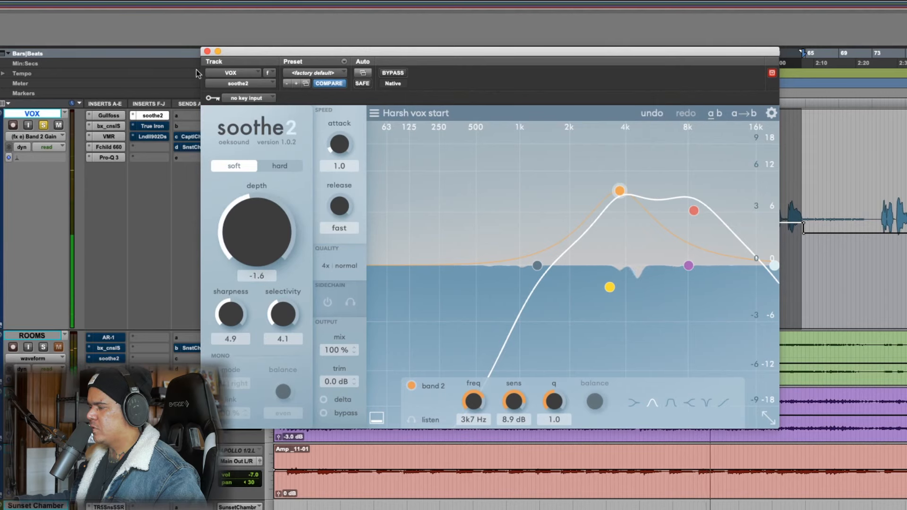
left_click(208, 52)
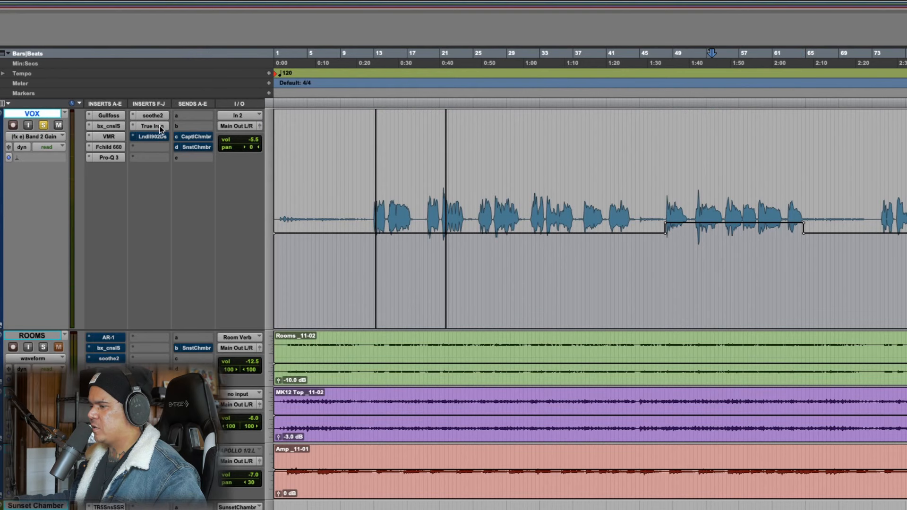
Open True Iron on the VOX track, compare the vocal with it bypassed and active, and close it while active
left_click(154, 125)
left_click_drag(585, 57, 659, 105)
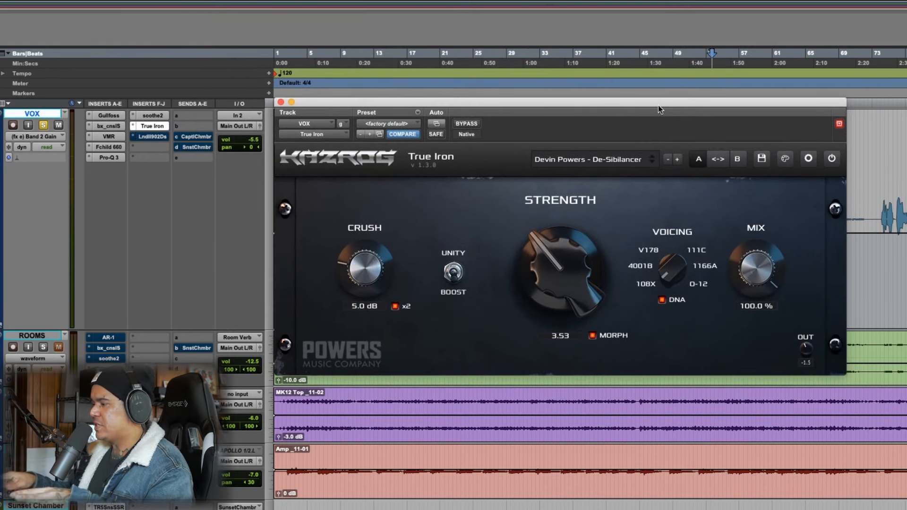
left_click_drag(613, 105, 607, 122)
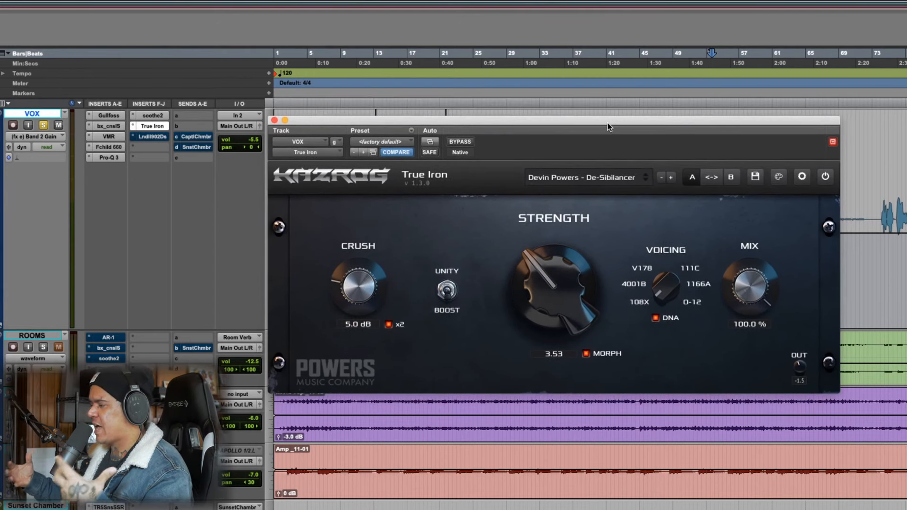
mouse_move(608, 124)
left_mouse_down()
mouse_move(622, 203)
mouse_move(604, 174)
mouse_move(522, 137)
mouse_move(606, 120)
left_mouse_up()
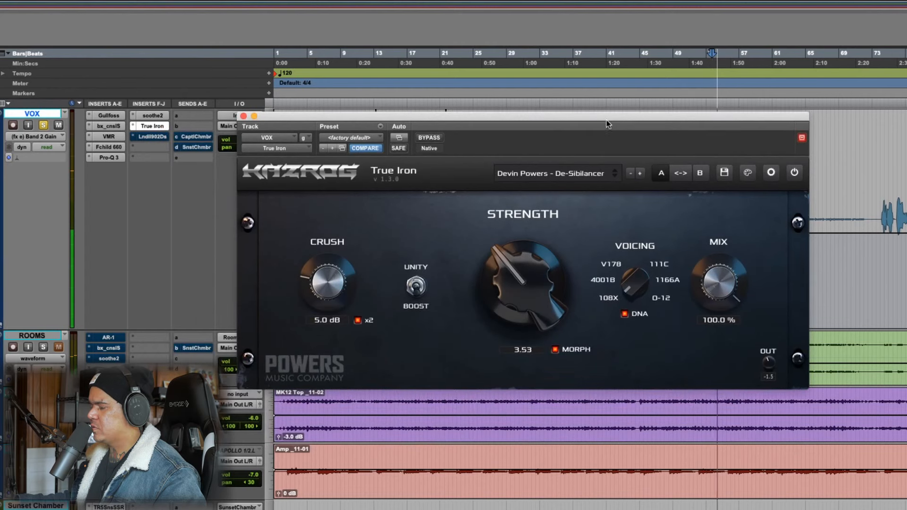
left_click(432, 138)
left_click(244, 117)
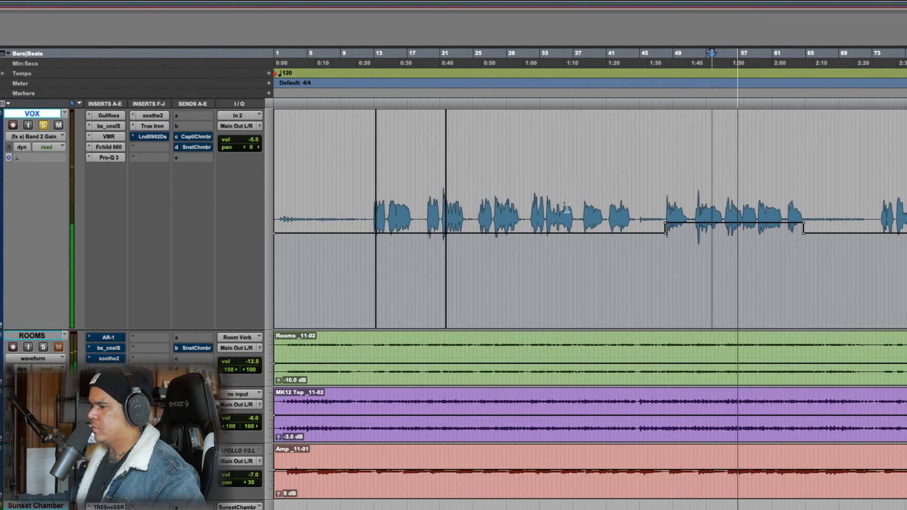
Open the Lindell 902 De-esser on the VOX track and play the vocal from about bar 51 to bar 64 through it
left_click(151, 138)
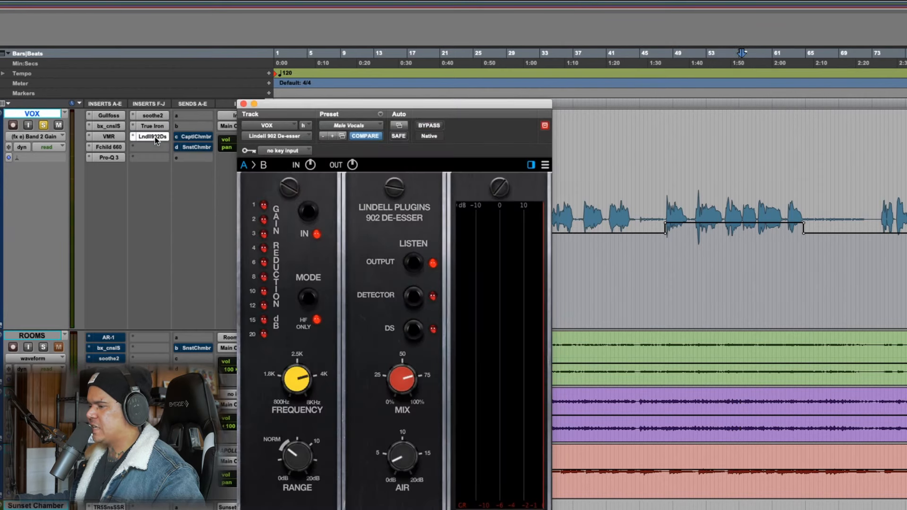
left_click_drag(404, 106, 613, 26)
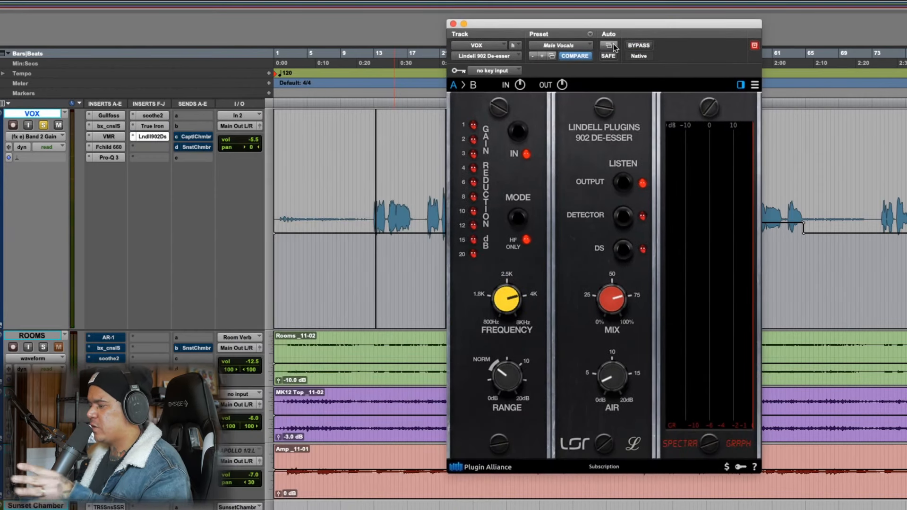
left_click_drag(601, 22, 477, 39)
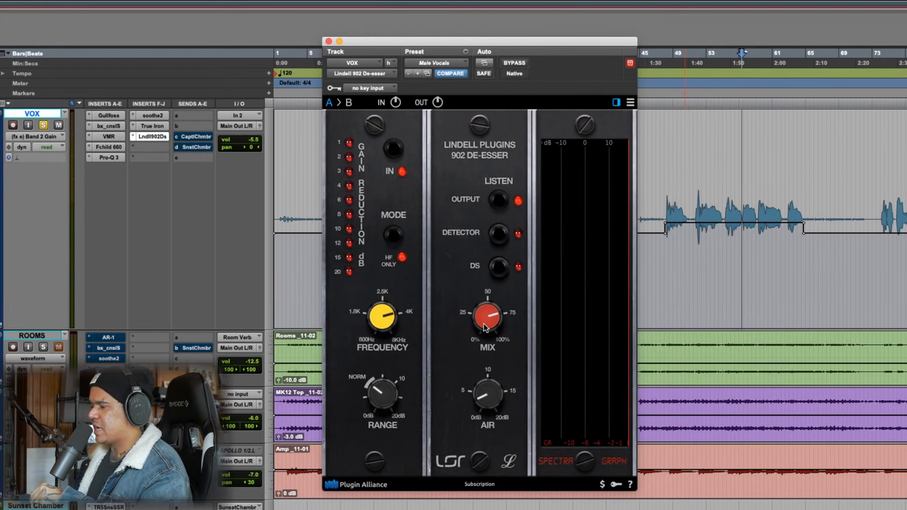
left_click_drag(694, 198, 805, 199)
key("space")
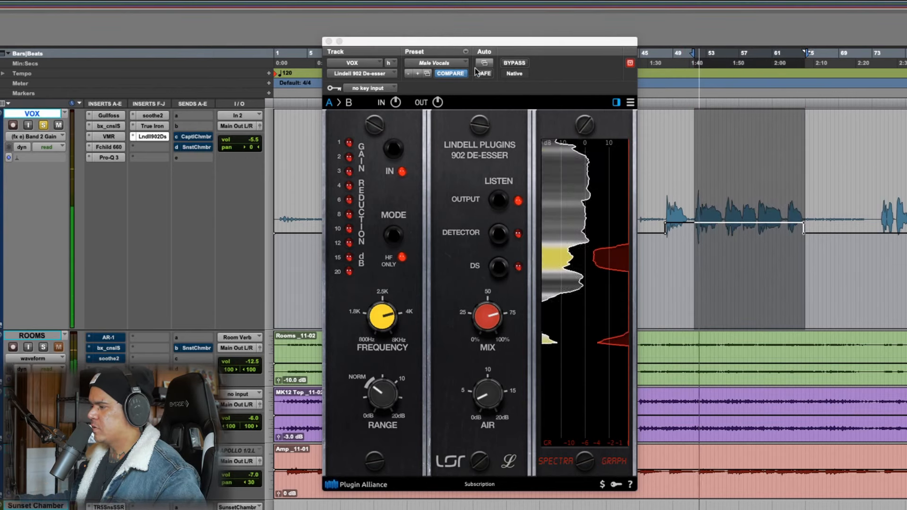
Raise the 902 De-esser's mix slightly during playback, and close the plug-in
mouse_move(489, 318)
left_mouse_down()
mouse_move(494, 312)
mouse_move(498, 321)
left_mouse_up()
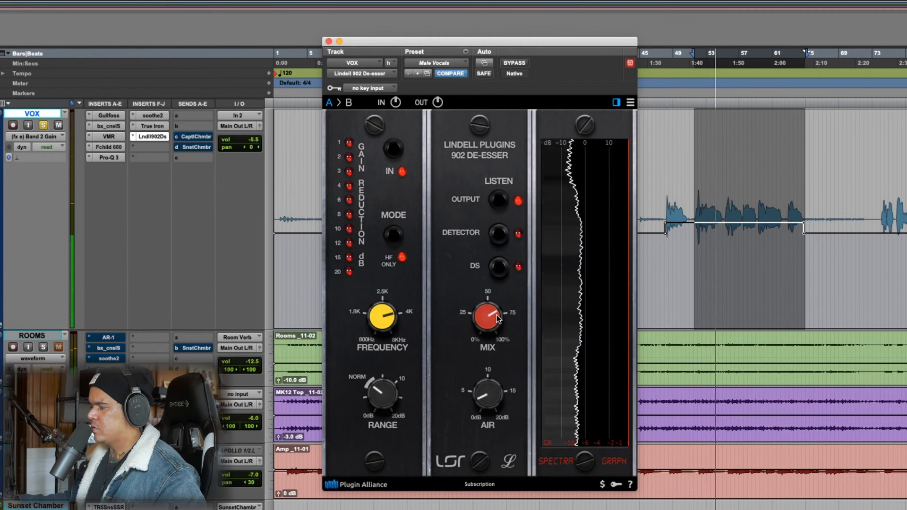
key("space")
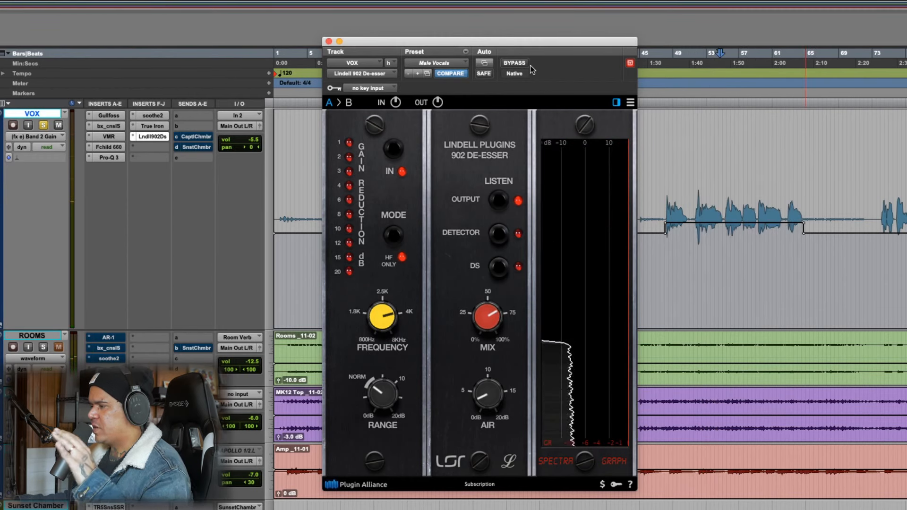
left_click(329, 42)
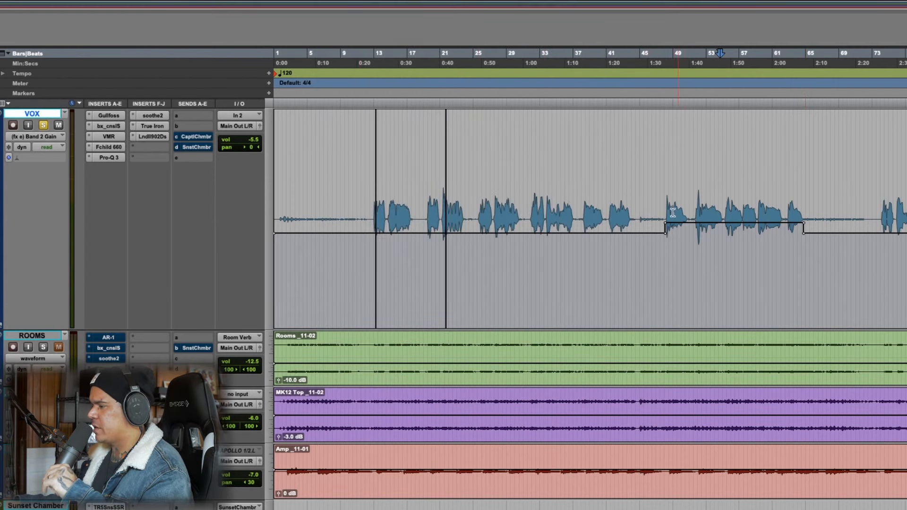
Play the VOX passage from about bar 48 to bar 64 and compare it with all inserts bypassed and active
left_click_drag(664, 205, 784, 206)
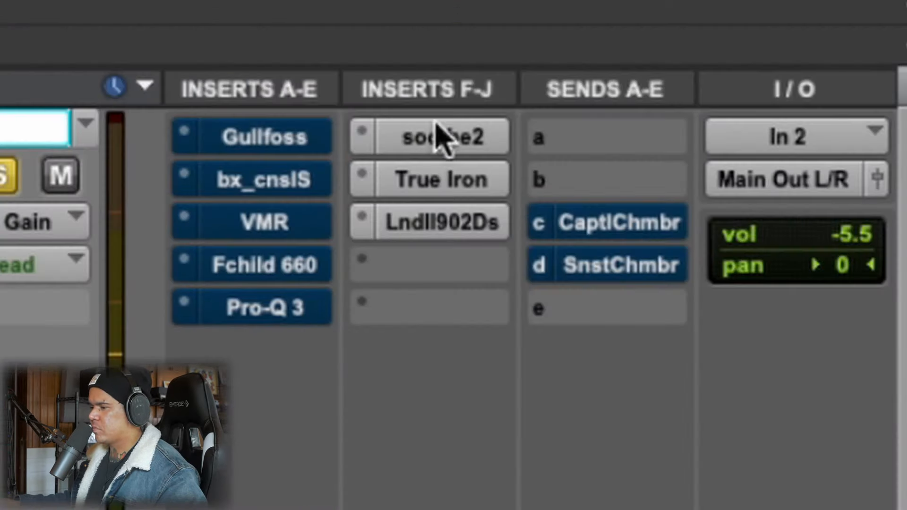
left_click_drag(437, 125, 448, 210)
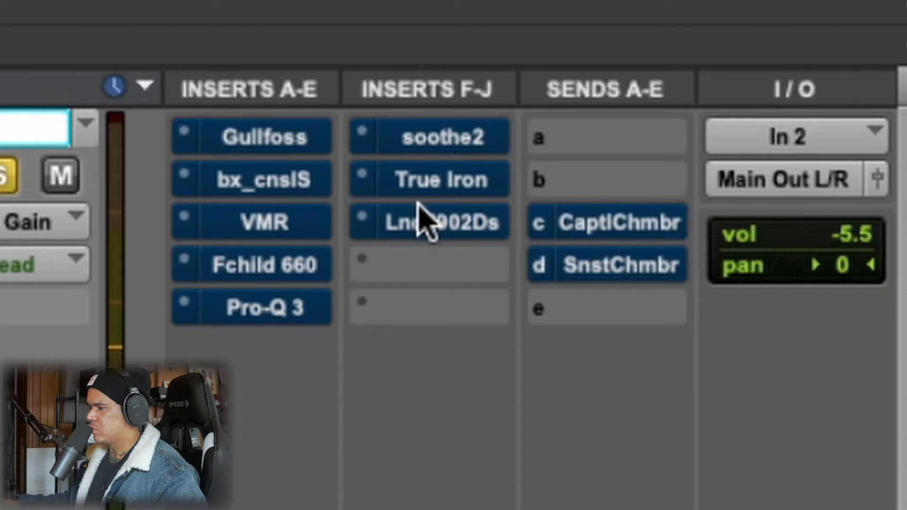
left_click_drag(432, 229, 298, 135)
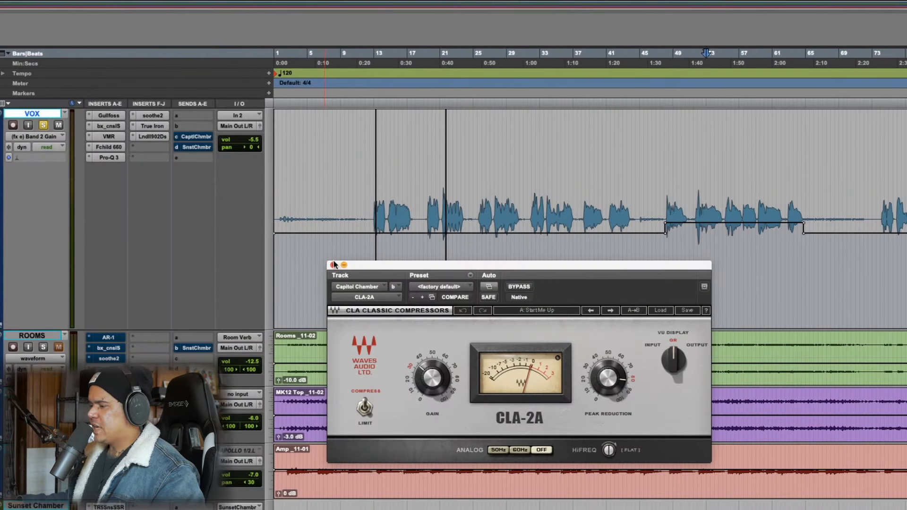
Open the FabFilter Pro-Q 3 on the Capitol Chamber reverb track and return the track view to VOX
left_click(334, 264)
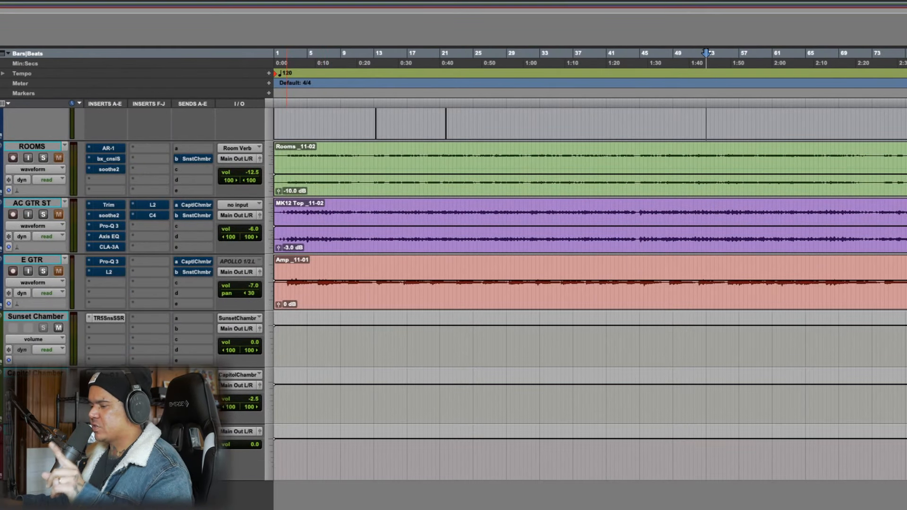
left_click(109, 375)
scroll(291, 398, "up", 5)
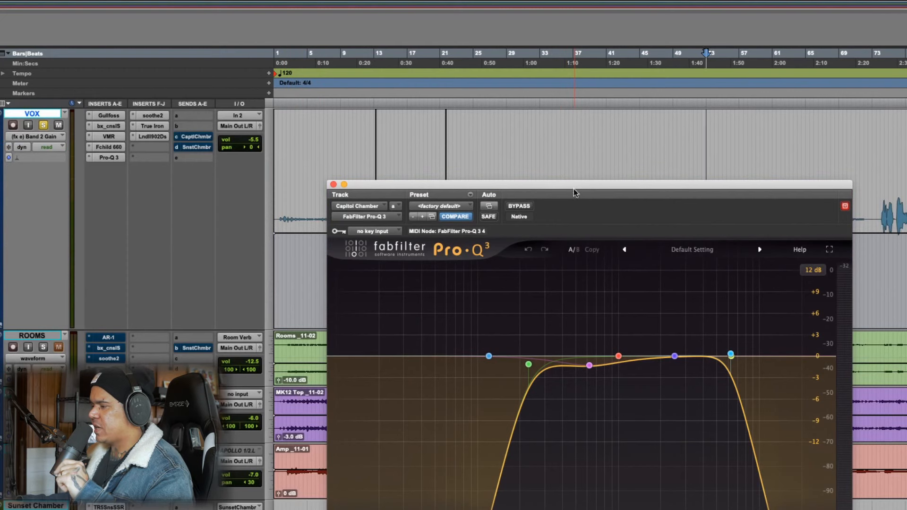
Move the Capitol Chamber's Pro-Q 3 window clear and examine the EQ's low-cut band
left_click_drag(557, 184, 542, 93)
scroll(232, 318, "down", 5)
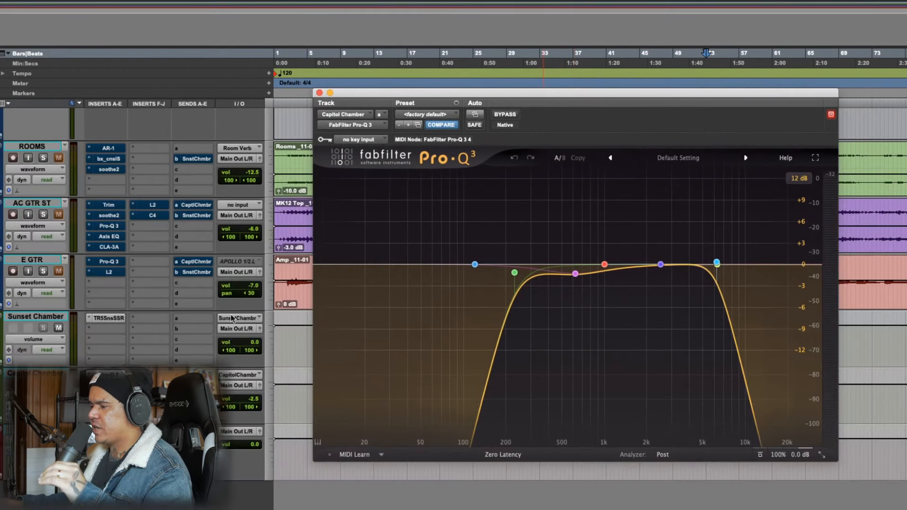
mouse_move(460, 247)
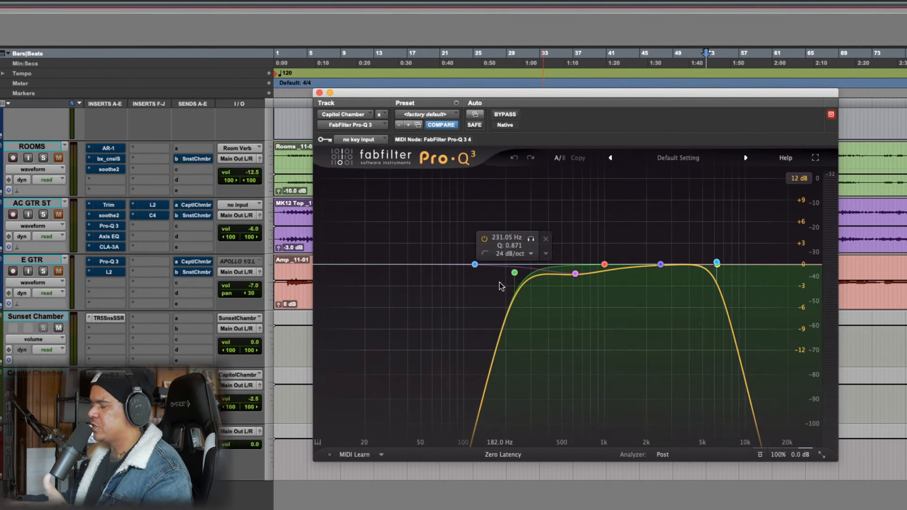
Open the CLA-2A compressor on the Capitol Chamber track and review its gain and peak reduction settings
left_click(109, 385)
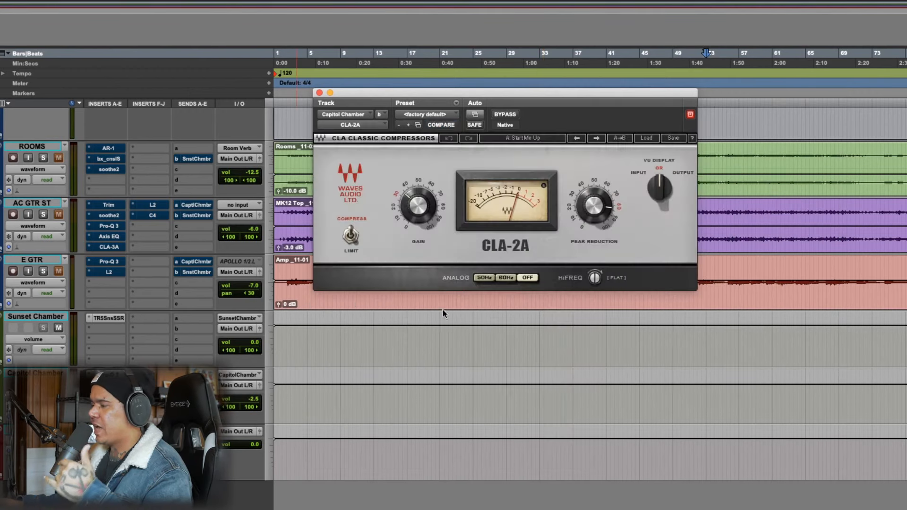
scroll(488, 352, "up", 5)
scroll(463, 368, "down", 5)
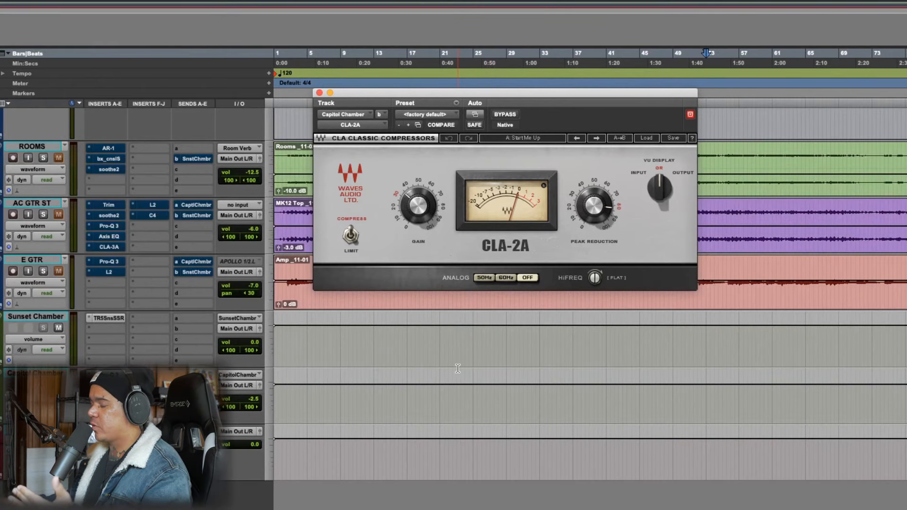
scroll(458, 369, "up", 5)
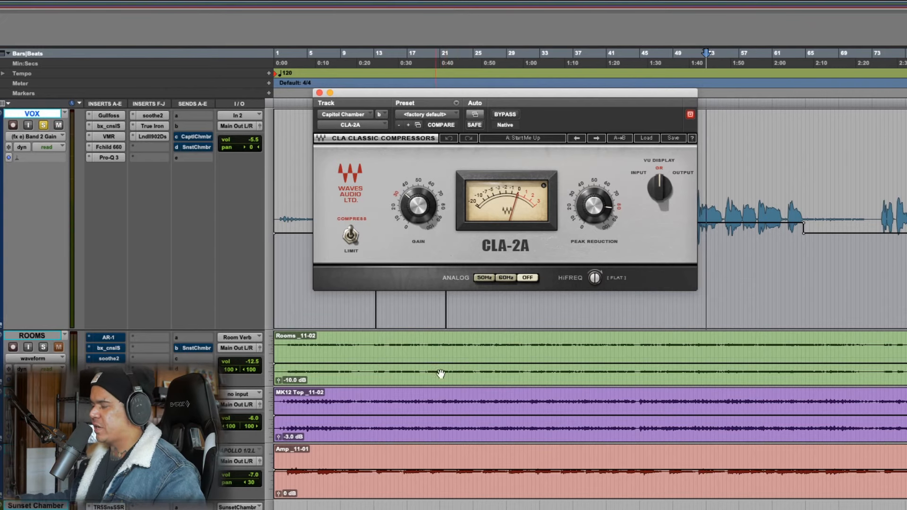
scroll(435, 376, "down", 5)
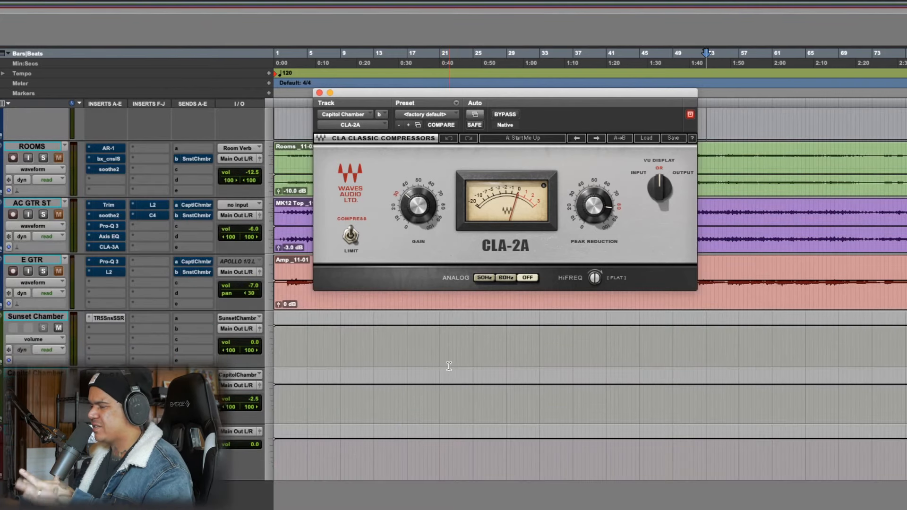
scroll(522, 392, "up", 5)
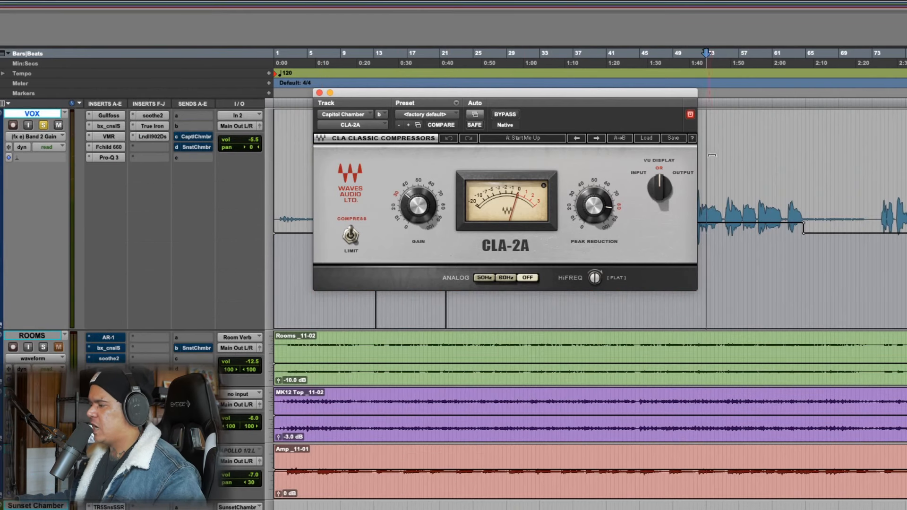
Activate the VOX send to Capitol Chamber and play the vocal from about bar 48 while watching the CLA-2A's gain reduction
left_click_drag(653, 98, 582, 91)
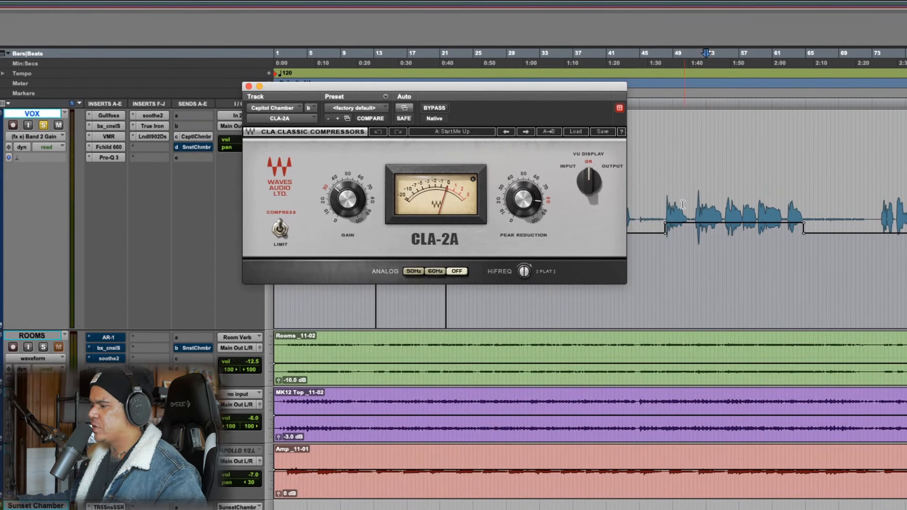
left_click_drag(665, 211, 805, 224)
left_click(248, 86)
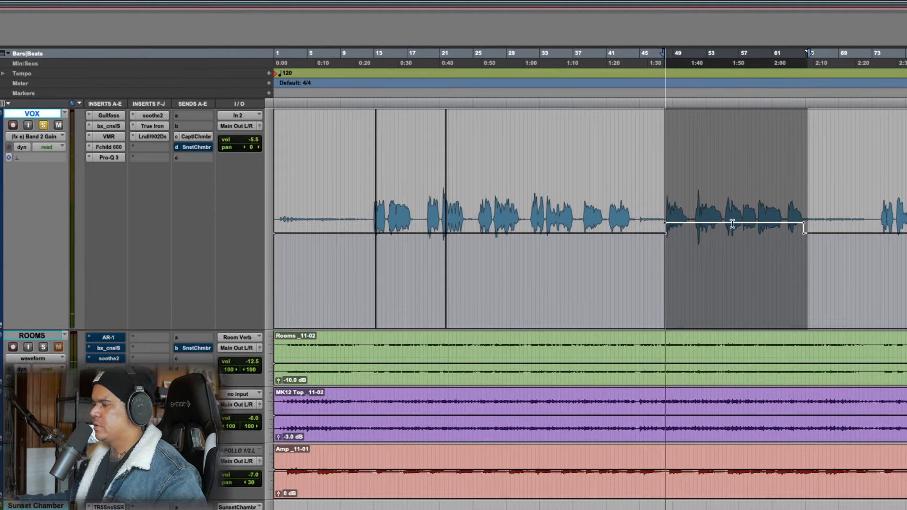
scroll(255, 176, "down", 5)
left_click(109, 386)
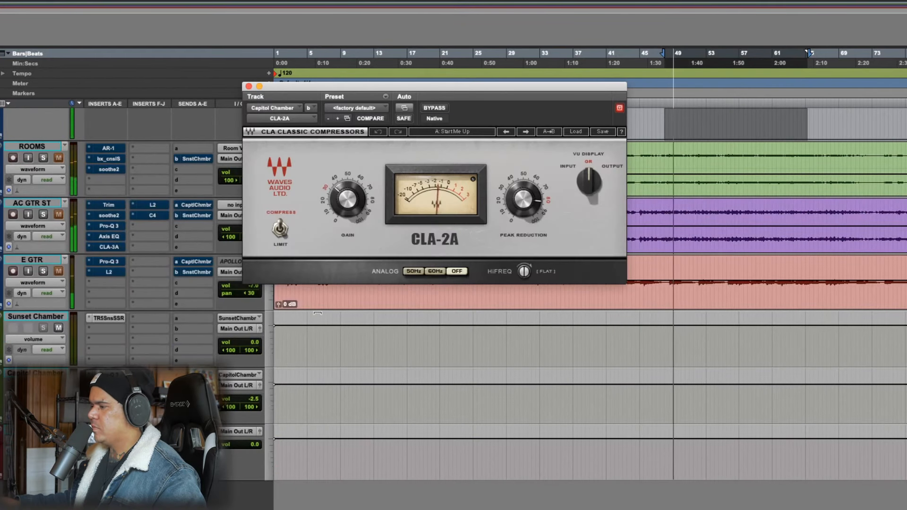
key("space")
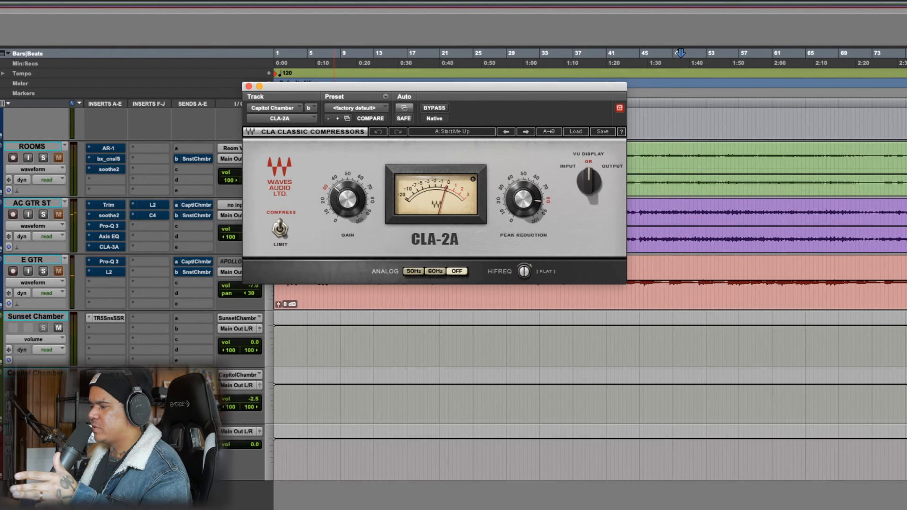
Review the UAD Capitol Chambers reverb and the Pro-Q 3 following it on the Capitol Chamber track, and close both
left_click(108, 396)
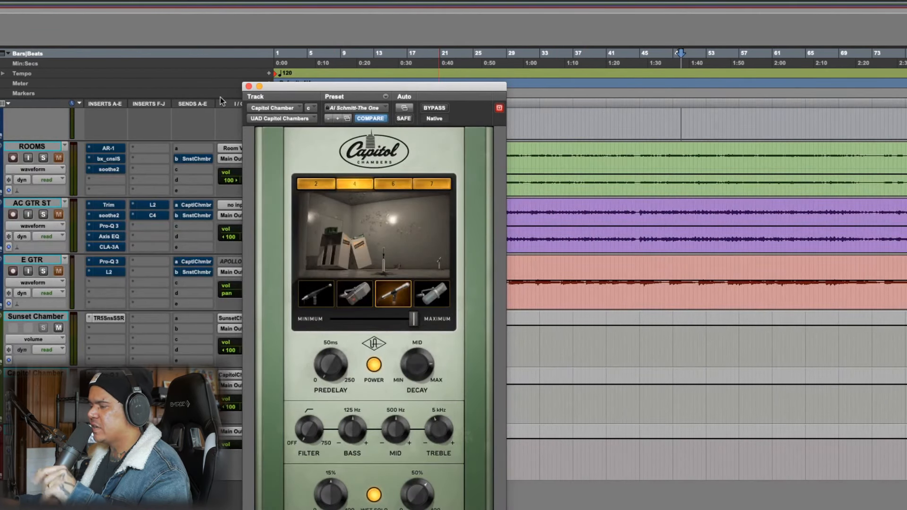
left_click_drag(292, 90, 424, 15)
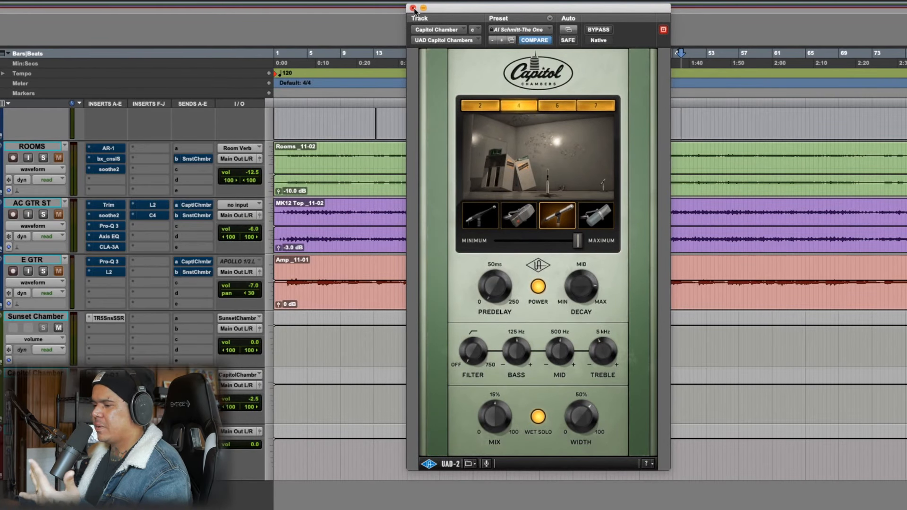
left_click(413, 8)
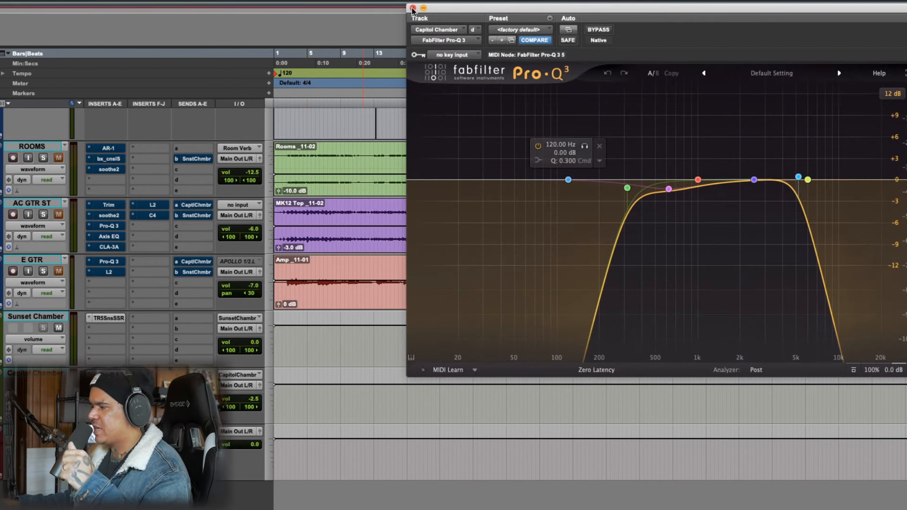
left_click(413, 8)
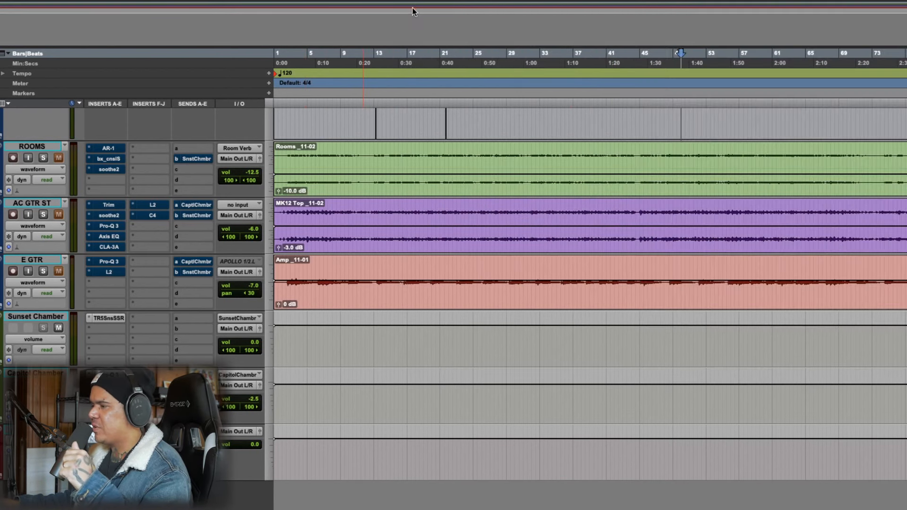
Play the VOX passage from about bar 48 and set the Capitol Chamber track's volume to -4.0 during playback
left_click(377, 280)
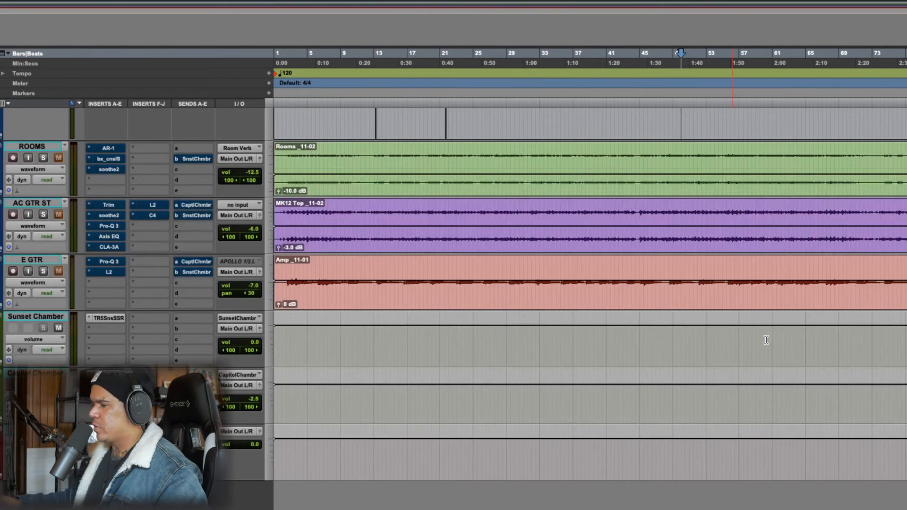
scroll(766, 338, "up", 5)
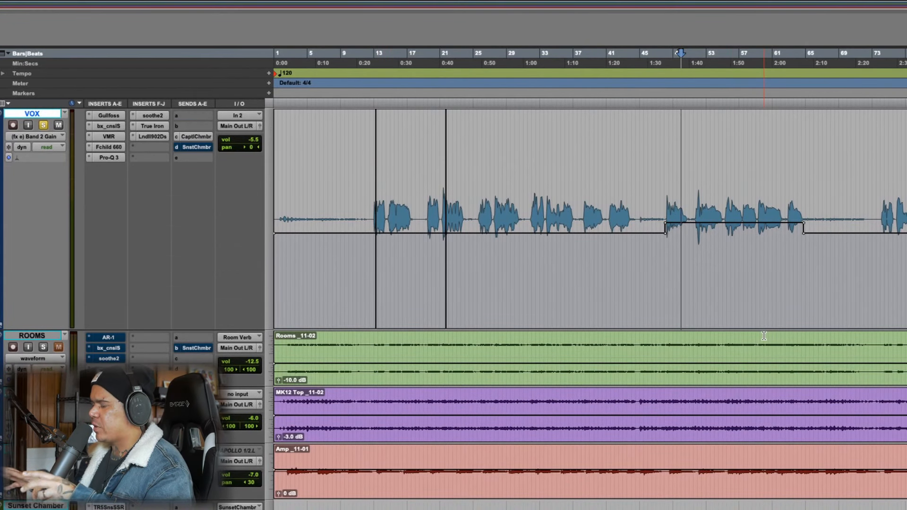
left_click_drag(667, 199, 802, 202)
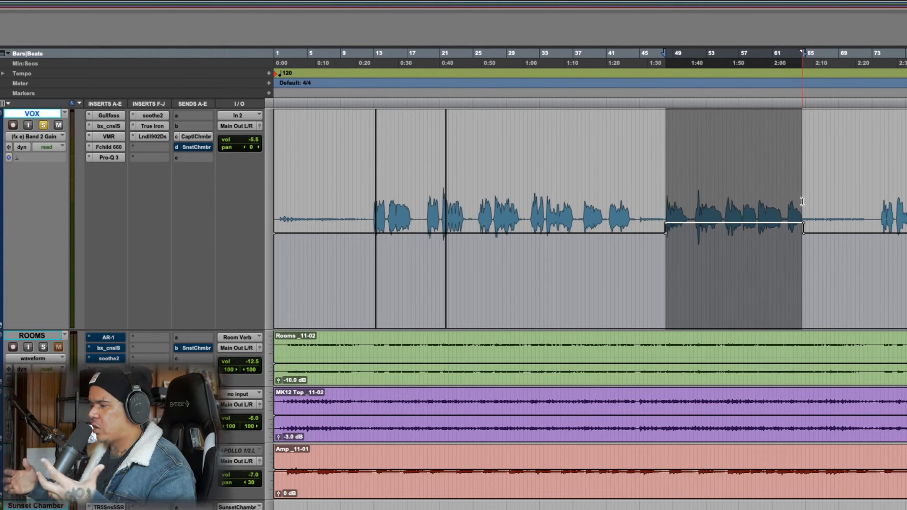
key("space")
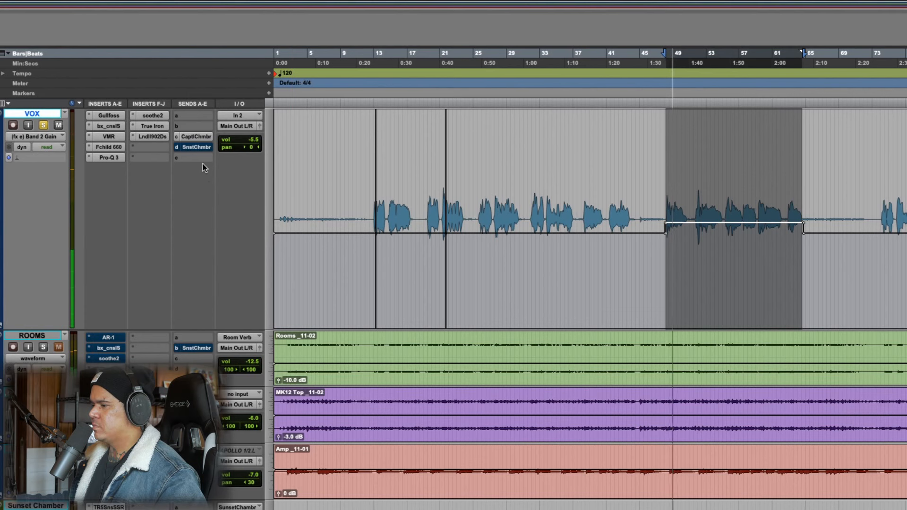
scroll(356, 374, "down", 5)
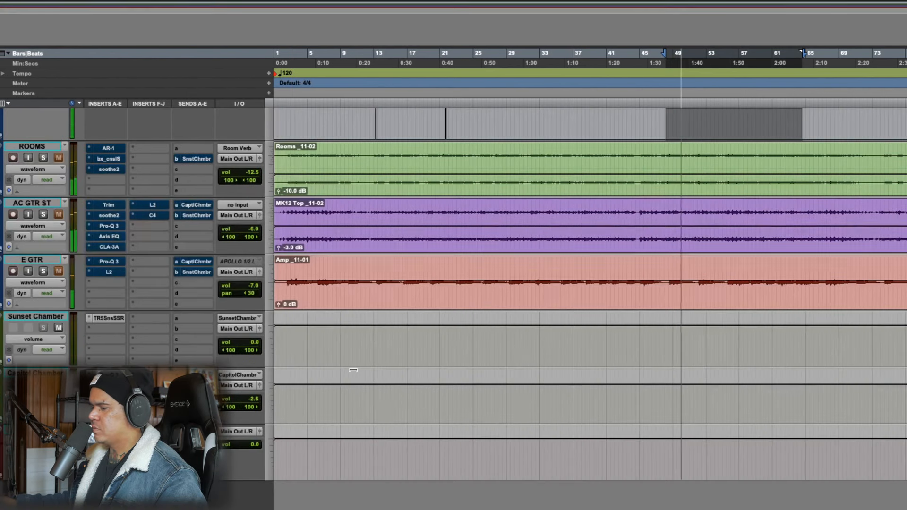
mouse_move(256, 399)
left_mouse_down()
mouse_move(257, 414)
mouse_move(259, 383)
left_mouse_up()
scroll(581, 408, "up", 5)
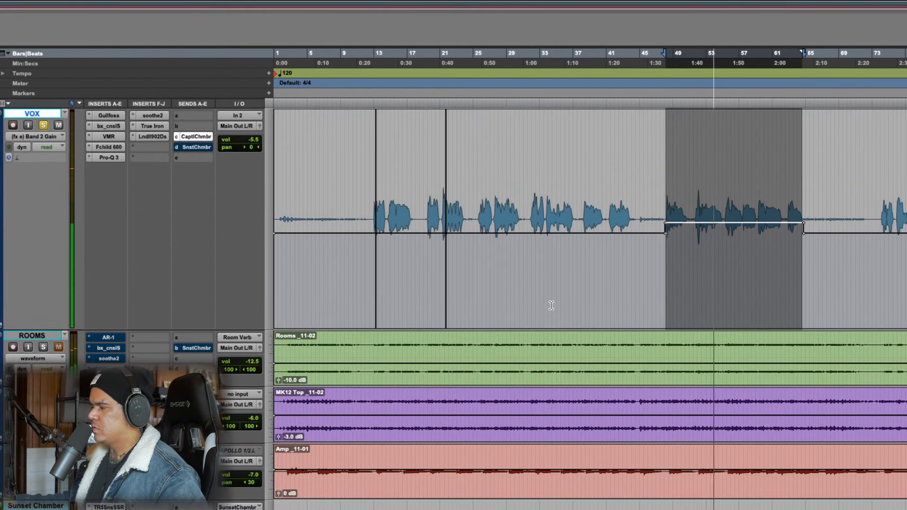
key("space")
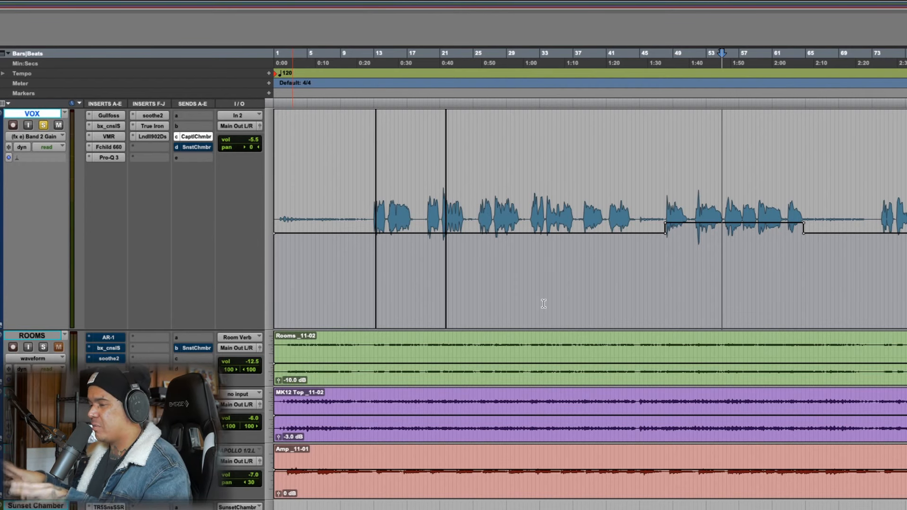
Open the T-RackS Sunset Sound Studio Reverb on the Sunset Chamber track, review its Chamber Studio 1 settings, and close it
scroll(117, 298, "down", 5)
scroll(118, 298, "up", 5)
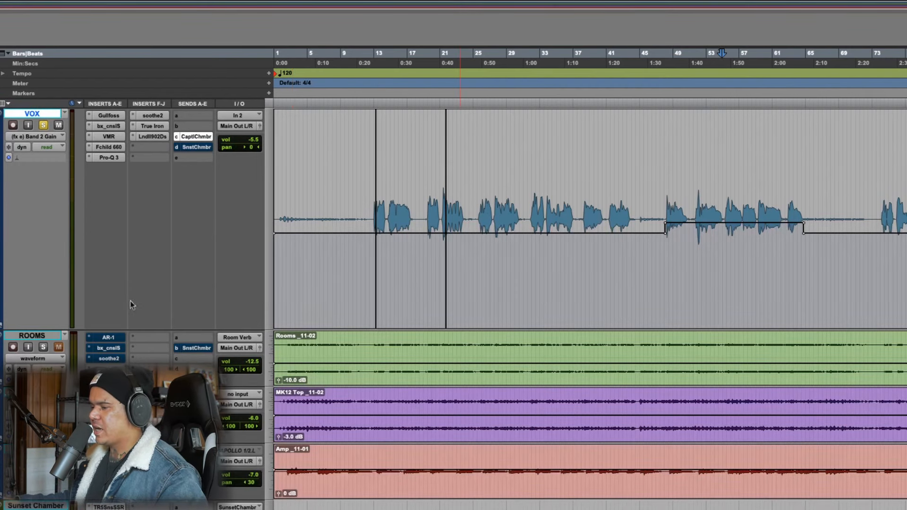
scroll(132, 303, "down", 5)
left_click(115, 318)
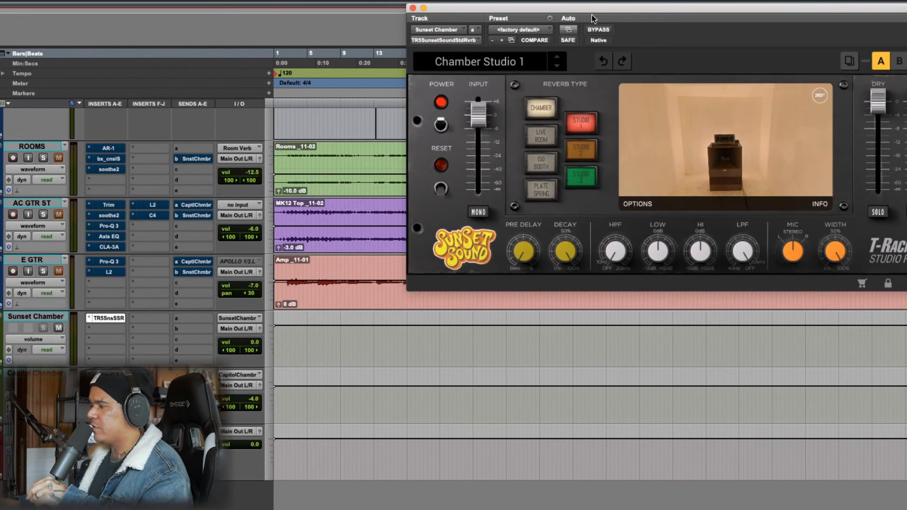
left_click_drag(591, 15, 520, 128)
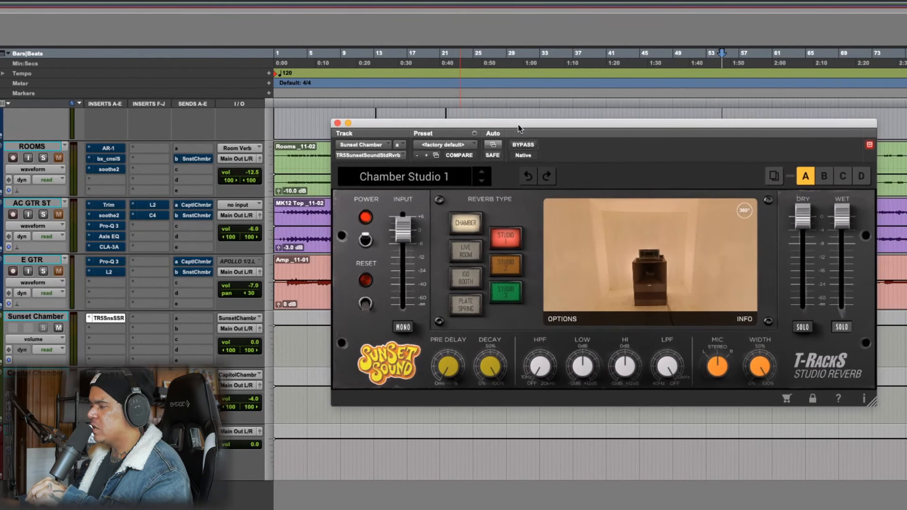
left_click(337, 123)
scroll(544, 326, "up", 5)
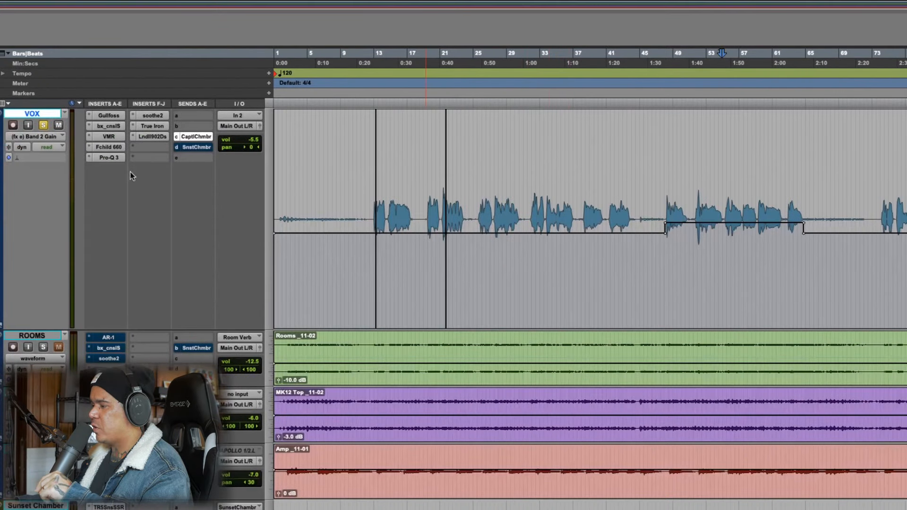
Activate the VOX send to Sunset Chamber, play the vocal from about bar 31, and set the VOX volume to -6.5
left_click(194, 147, "super")
left_click(665, 195)
left_click(533, 193)
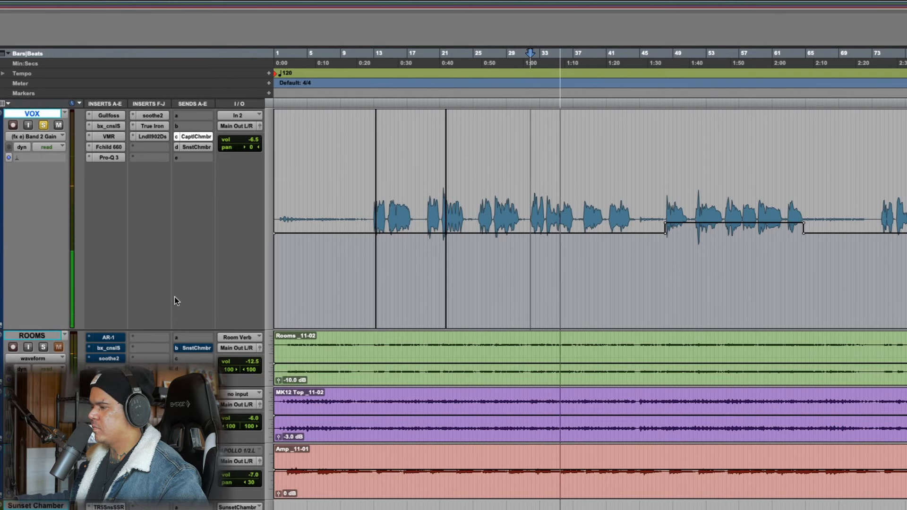
key("space")
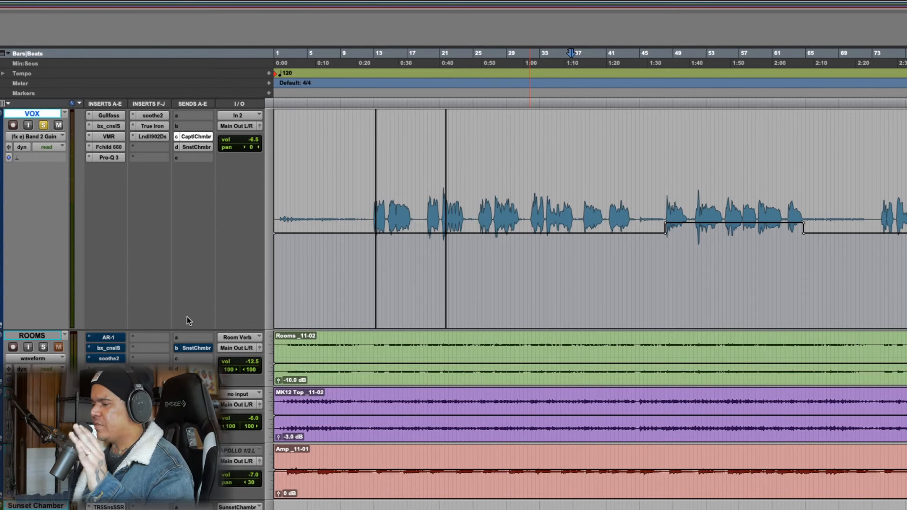
Unsolo and mute the VOX track, and unmute and solo the ROOMS track
left_click(44, 347, "alt")
left_click(45, 348, "alt")
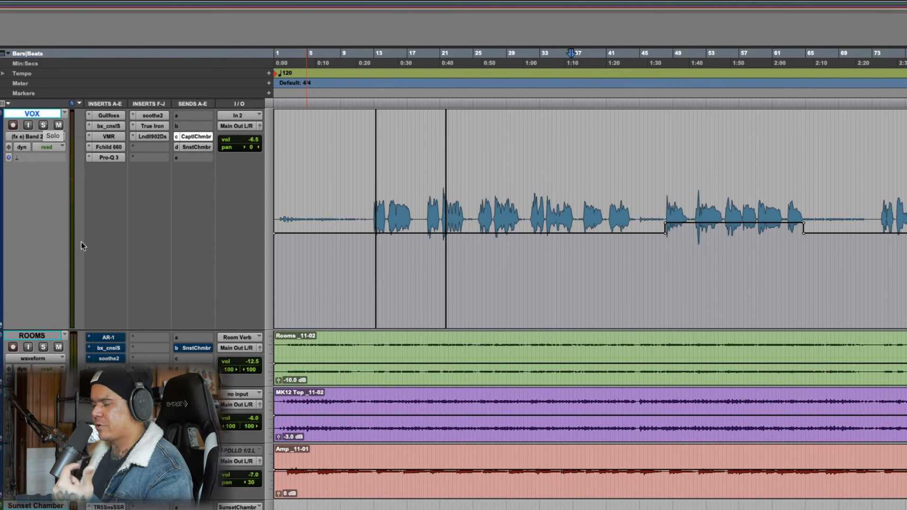
left_click(43, 348)
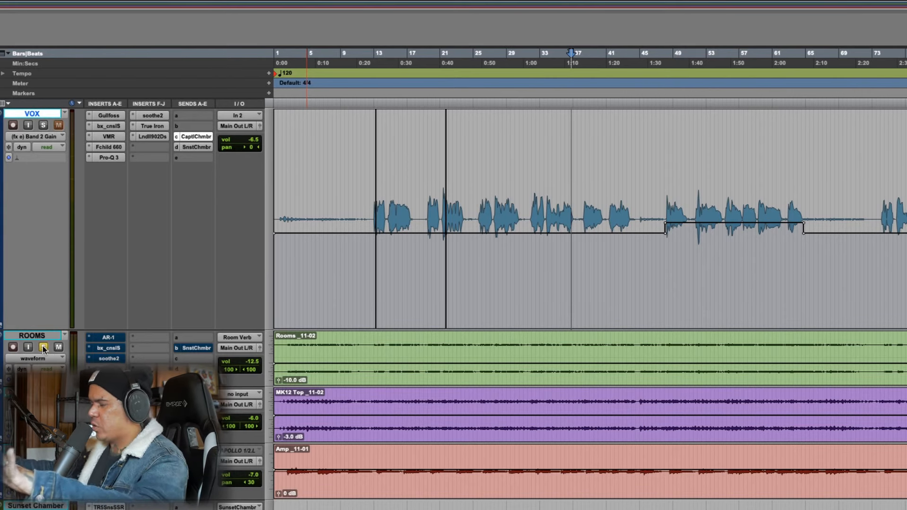
scroll(621, 415, "down", 5)
scroll(621, 415, "up", 5)
scroll(529, 243, "down", 5)
scroll(543, 290, "up", 5)
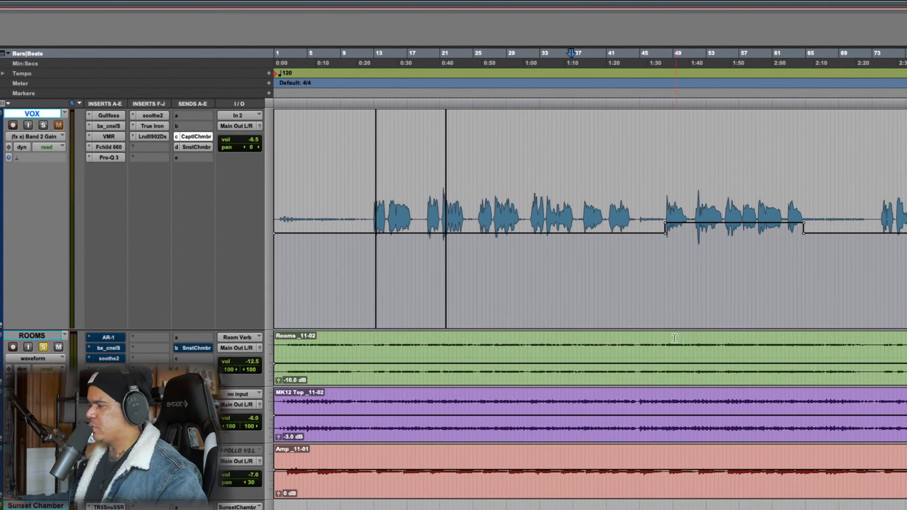
Select about bars 31 to 44 on the ROOMS track and audition them with the inserts bypassed
left_click_drag(532, 342, 636, 339)
key("space")
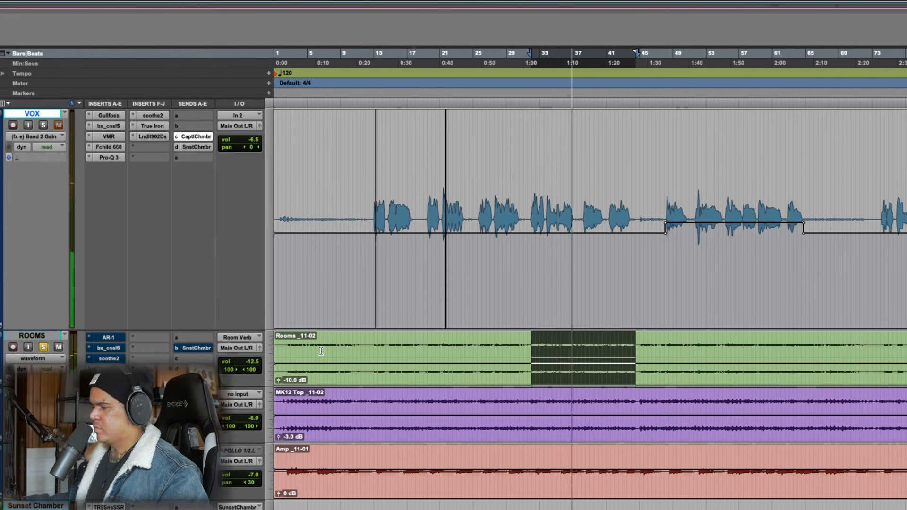
key("space")
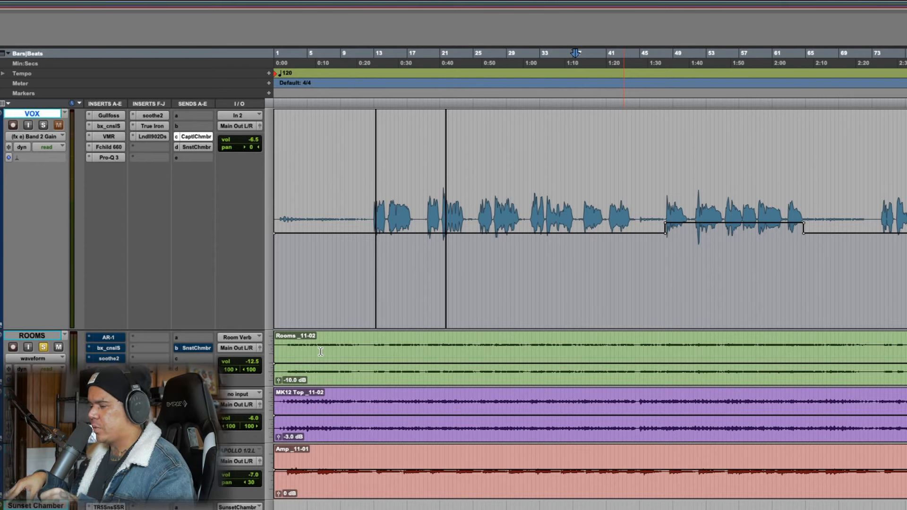
Activate and open the AR-1 compressor on the ROOMS track, and play about bars 31 to 44 through it
left_click(114, 339, "super")
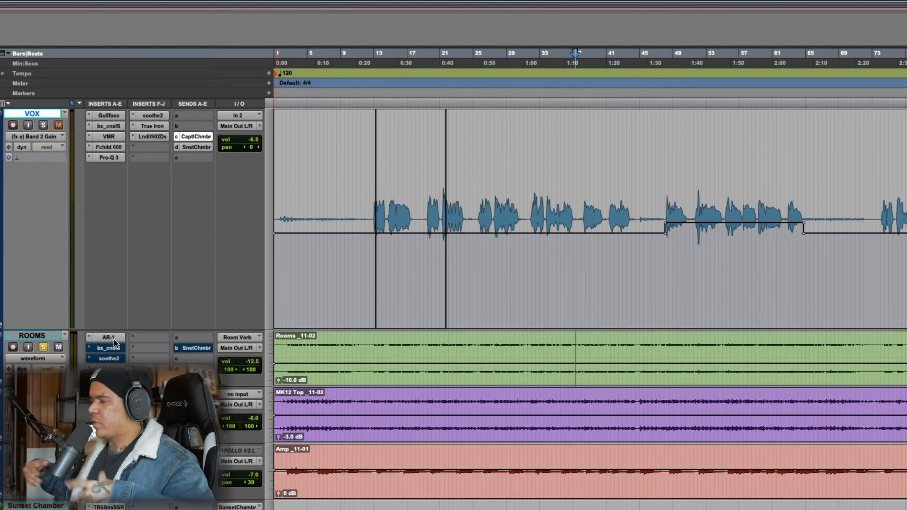
left_click(114, 340)
left_click_drag(898, 135, 838, 62)
left_click_drag(530, 348, 634, 347)
key("space")
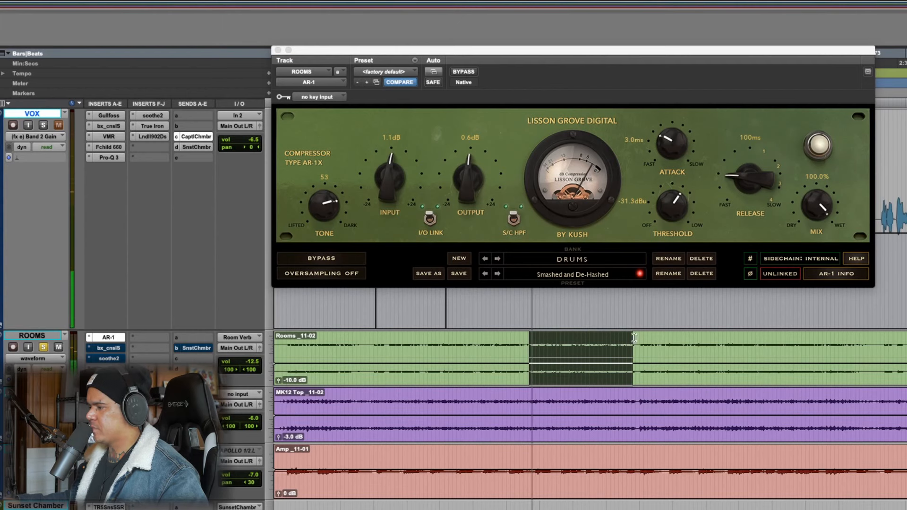
Compare the ROOMS track with the AR-1 compressor bypassed and engaged, stop playback, and open its send to Sunset Chamber
left_click(463, 72)
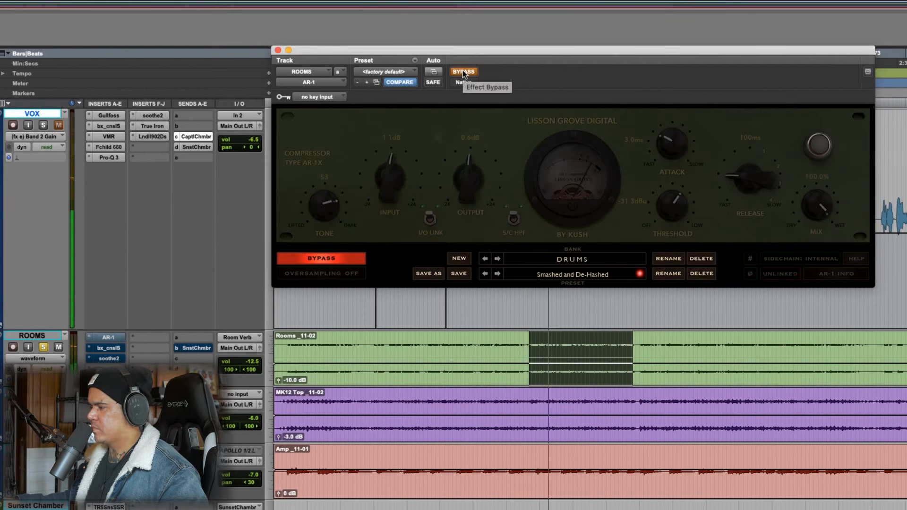
left_click(463, 71)
key("space")
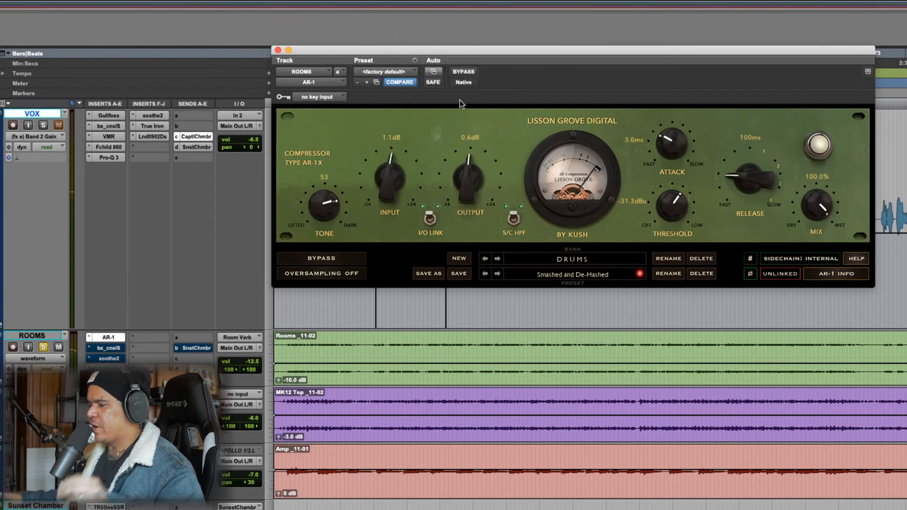
left_click(200, 350)
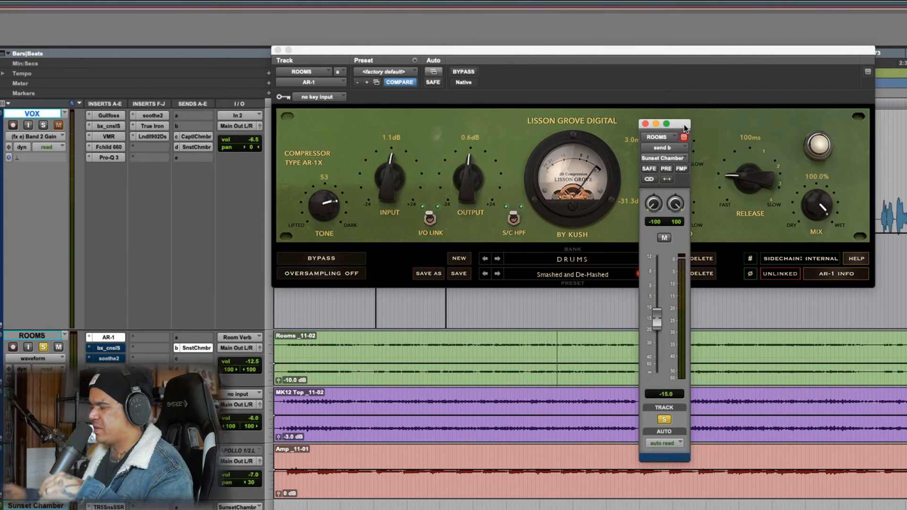
Activate and open bx_console SSL 9000 J on the ROOMS track, and compare playback from about bar 31 with it bypassed and engaged
left_click(529, 344)
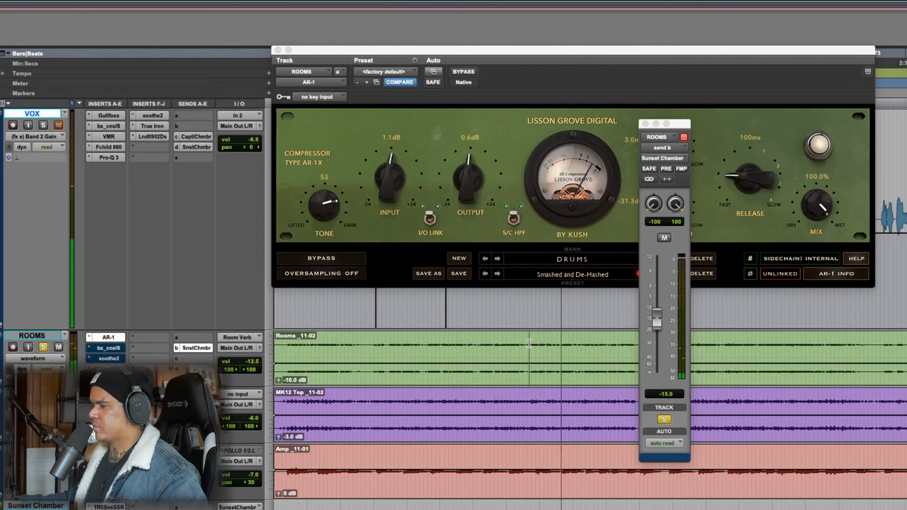
left_click(109, 348)
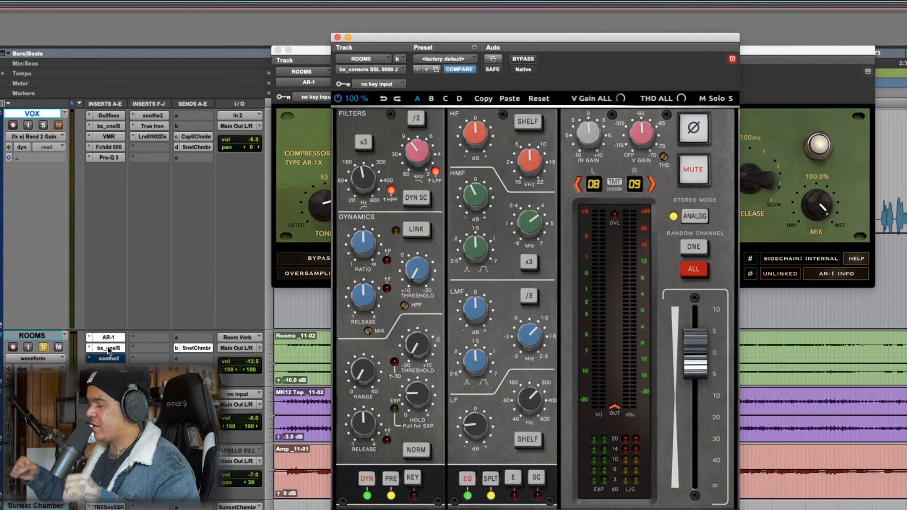
left_click(523, 60)
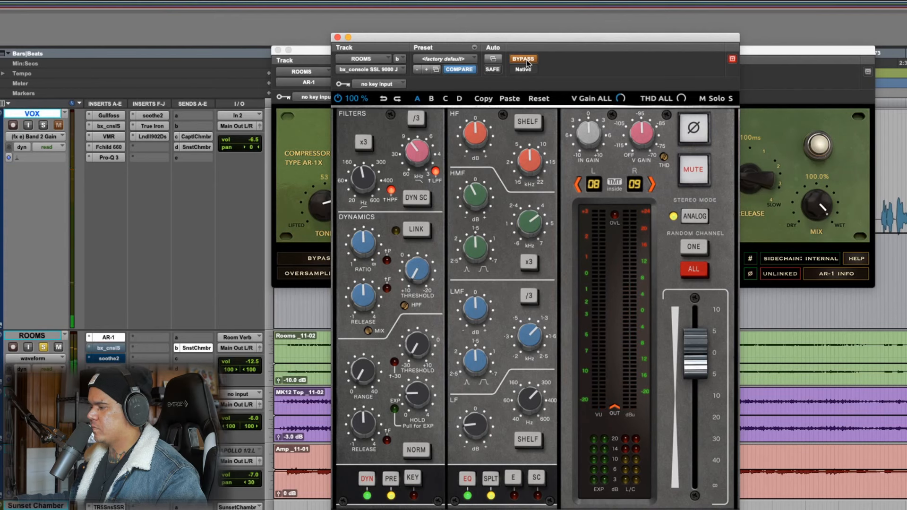
left_click(523, 59)
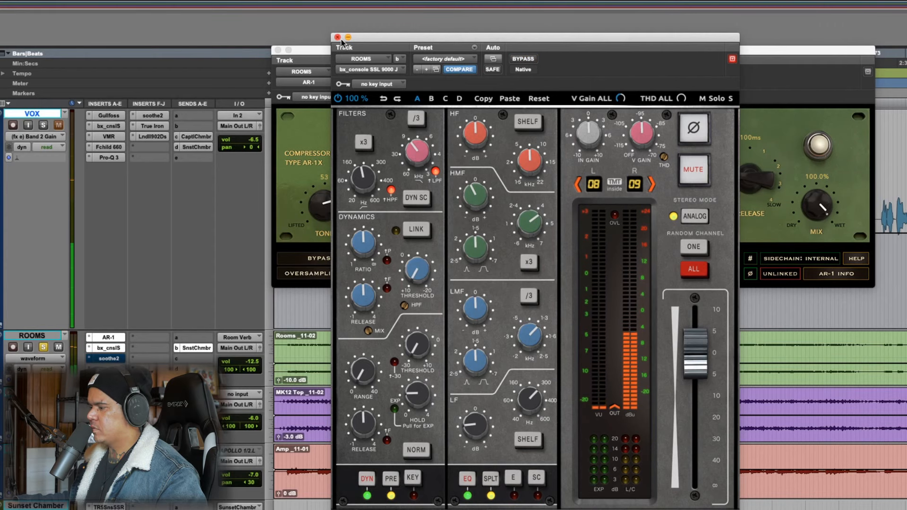
Activate and open soothe2 on the ROOMS track, audition the track through it, and close its window
left_click(113, 362)
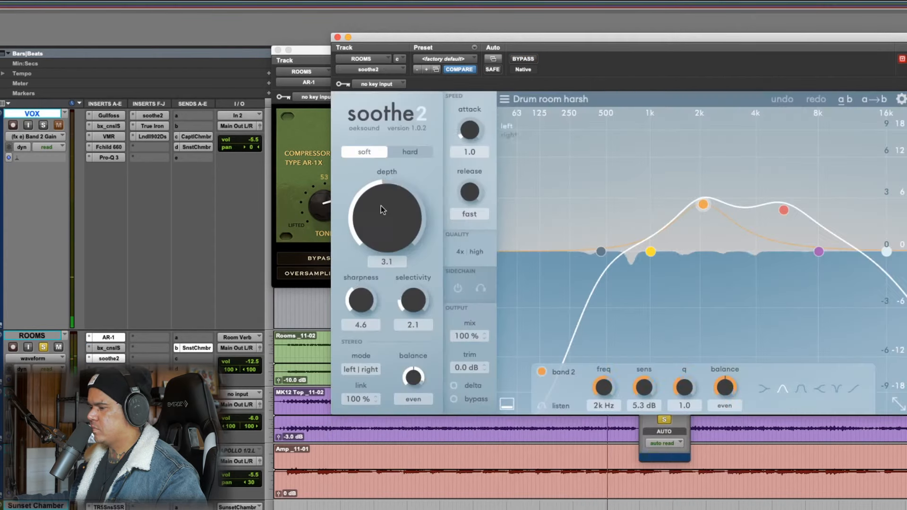
left_click_drag(542, 38, 502, 44)
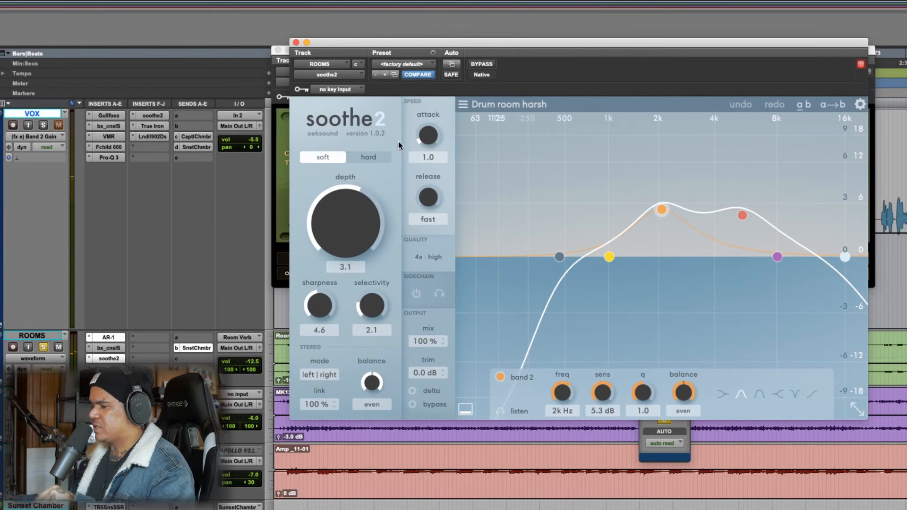
left_click(296, 43)
Review the bx_console SSL 9000 J settings on the ROOMS track, and close the console and AR-1 windows
left_click(108, 347)
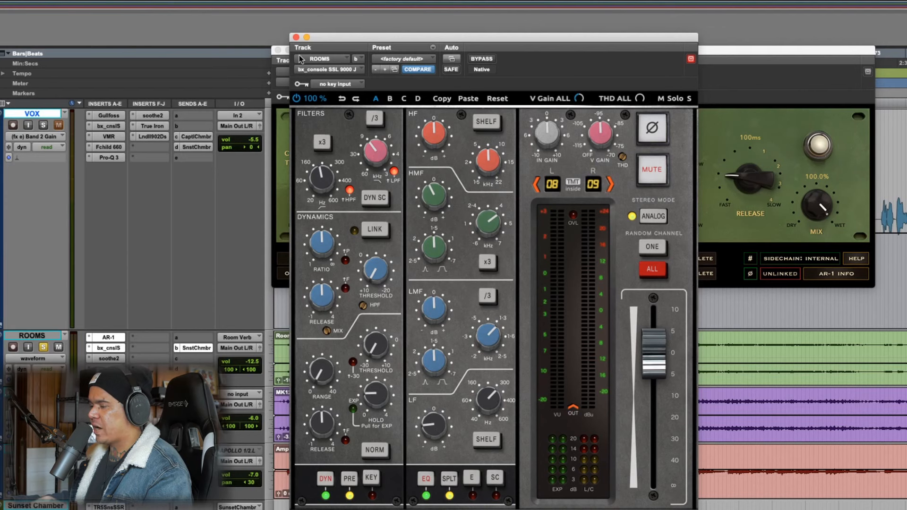
left_click(296, 37)
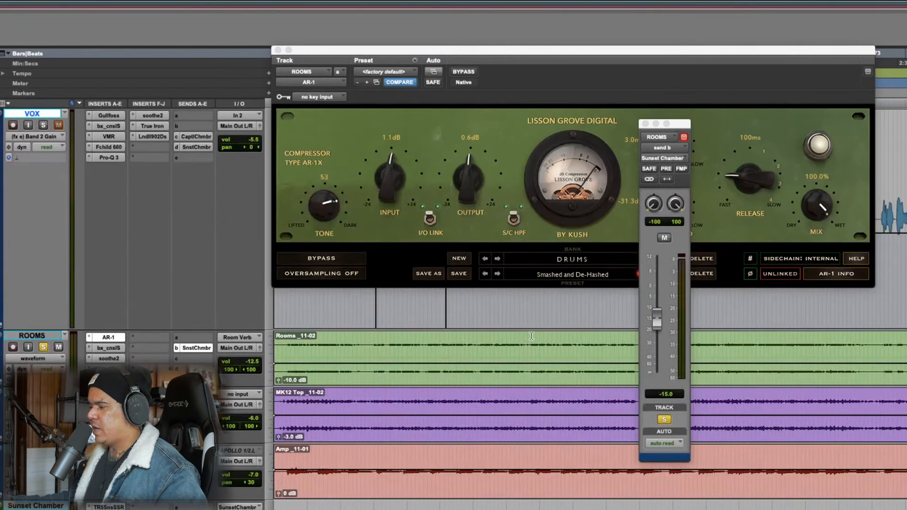
left_click(278, 50)
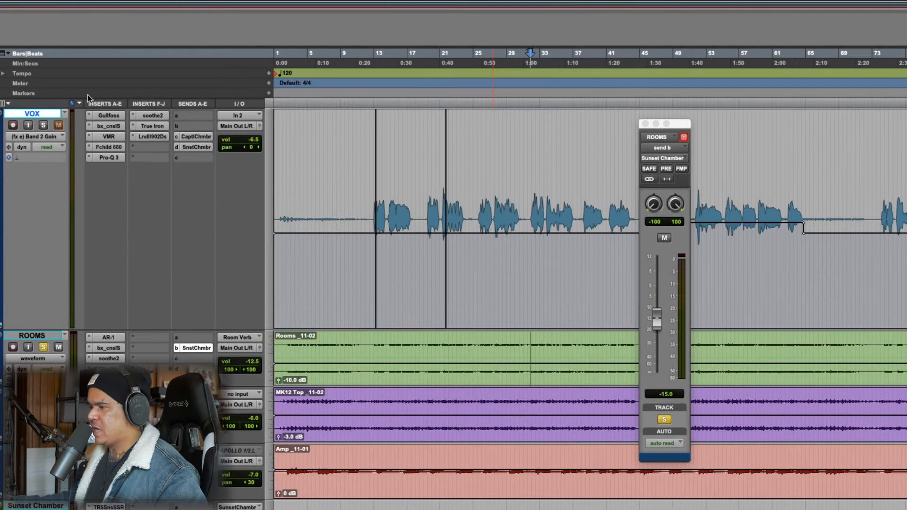
Play about bars 31 to 44 with VOX and ROOMS soloed together, muting and unmuting ROOMS to compare
left_click_drag(537, 350, 638, 350)
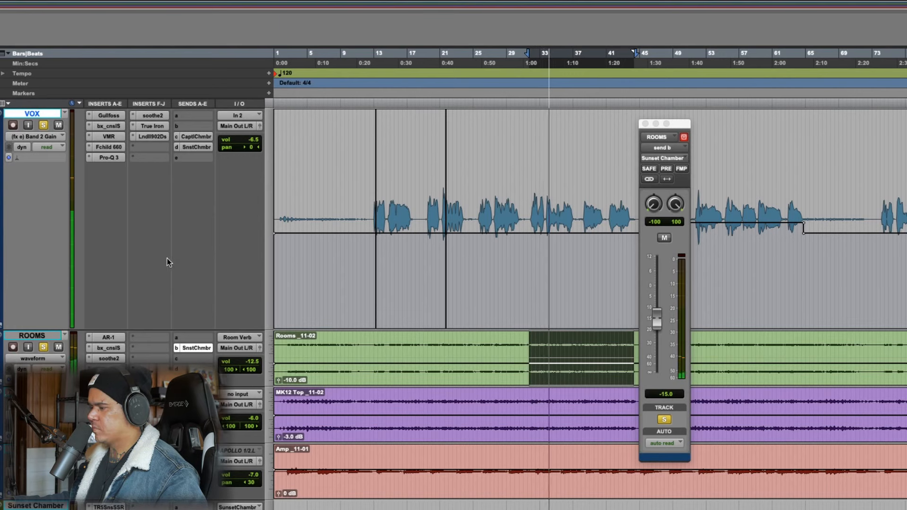
key("space")
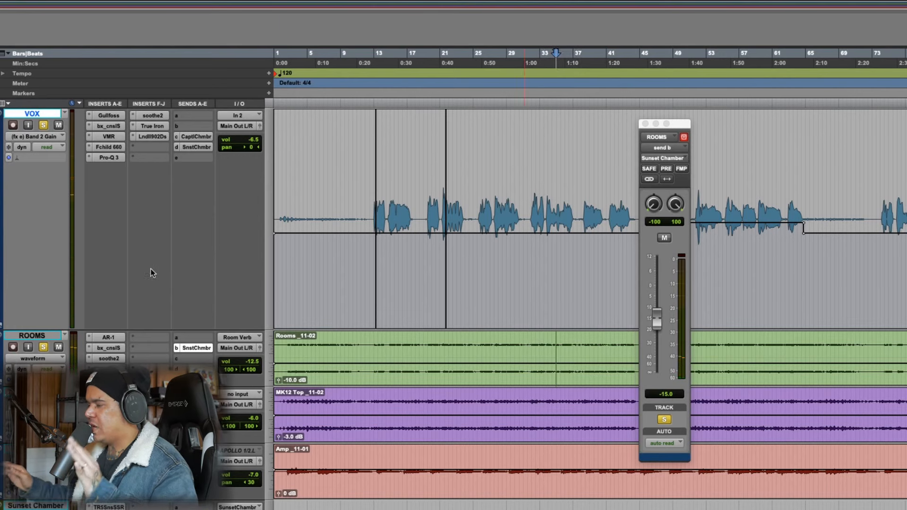
left_click_drag(532, 346, 632, 349)
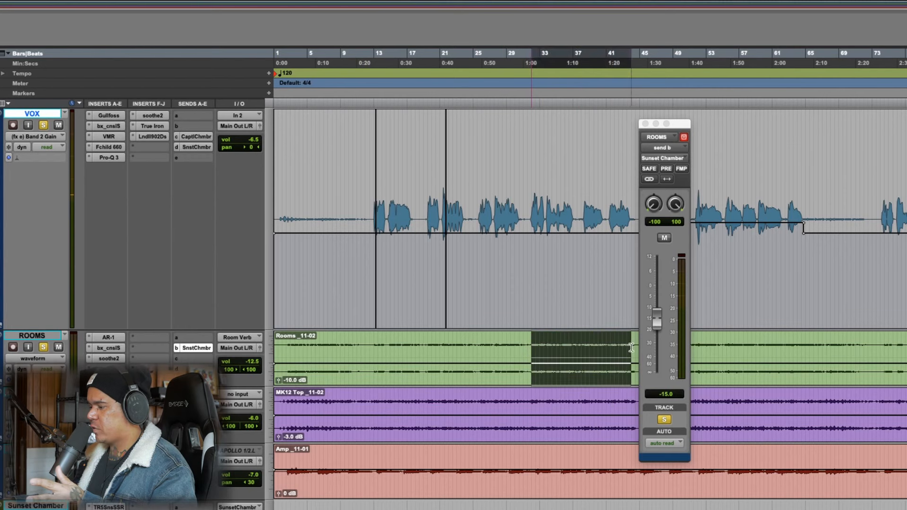
key("space")
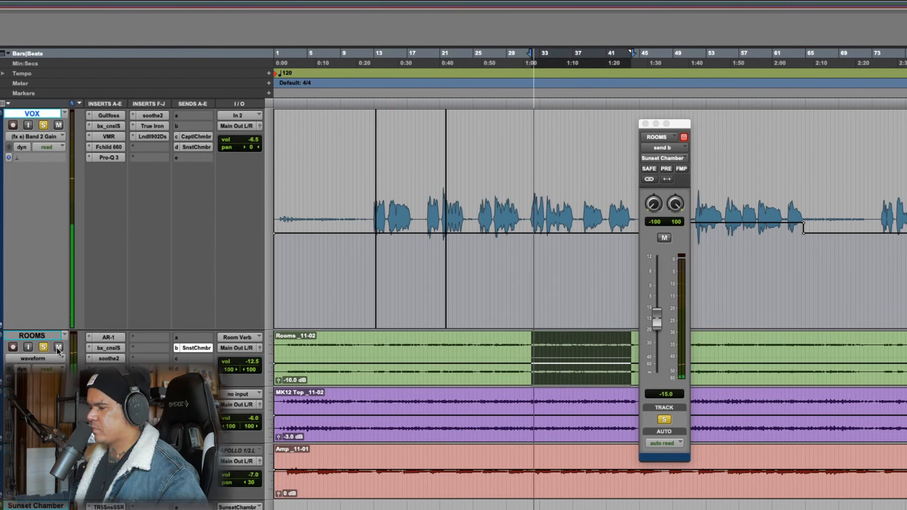
left_click(58, 349)
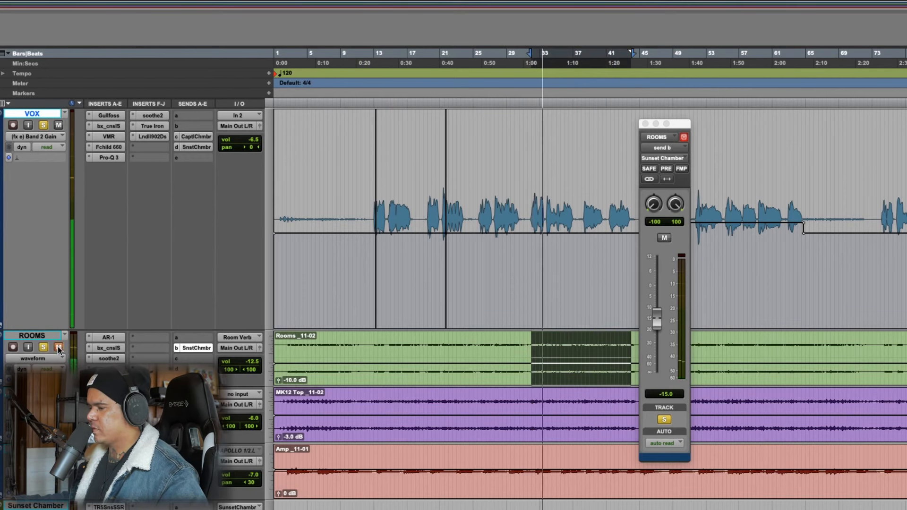
left_click(58, 348)
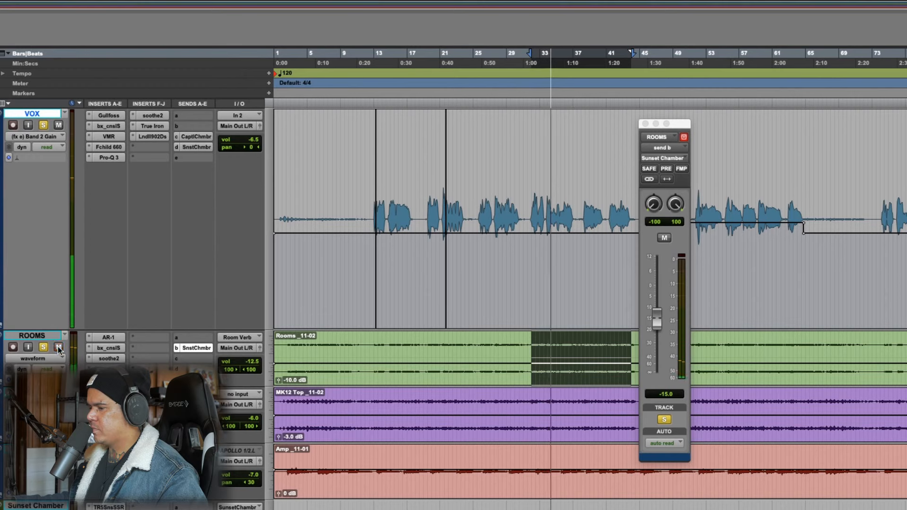
key("space")
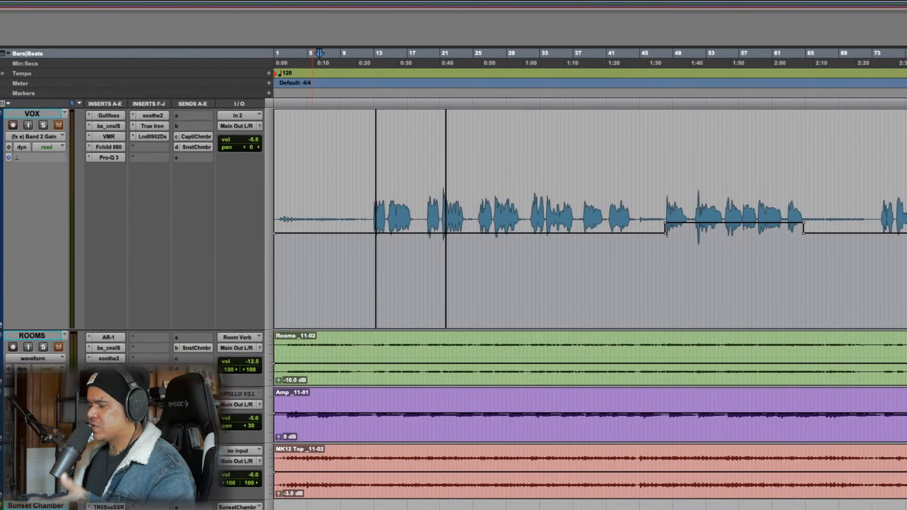
Play about bars 6 to 12 of the E GTR track, compare FabFilter Pro-Q 3 bypassed and engaged, and close it
left_click_drag(317, 402, 366, 403)
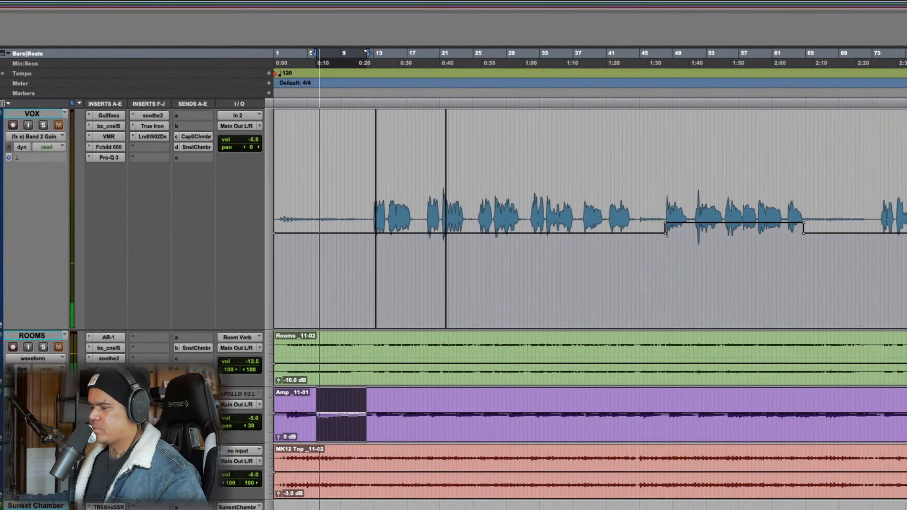
left_click(109, 394)
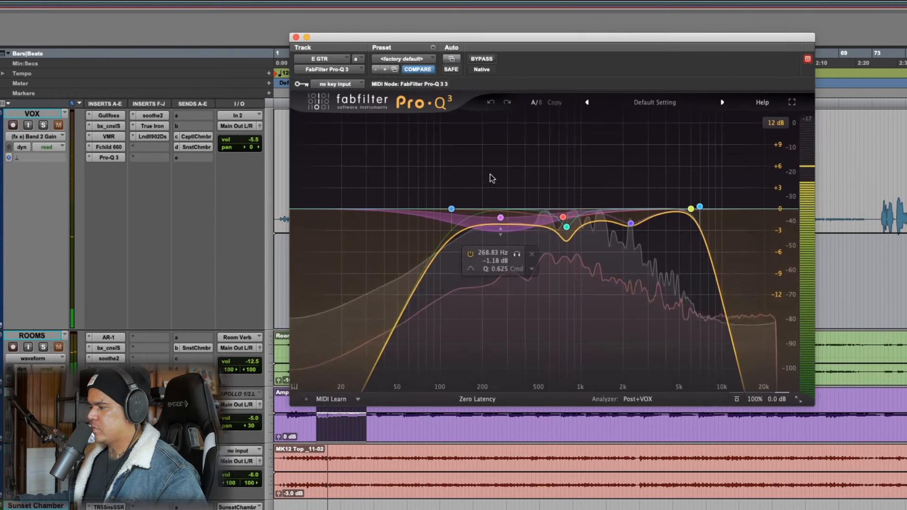
left_click_drag(567, 38, 556, 38)
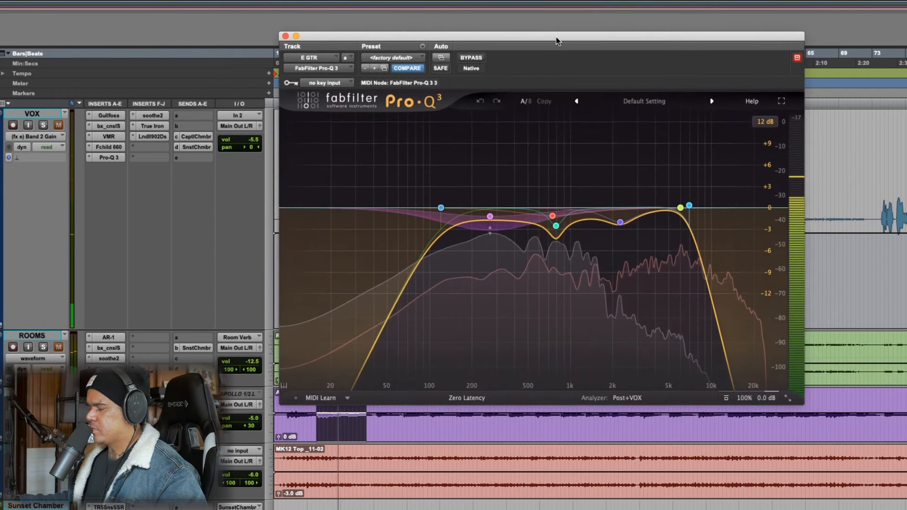
left_click(470, 59)
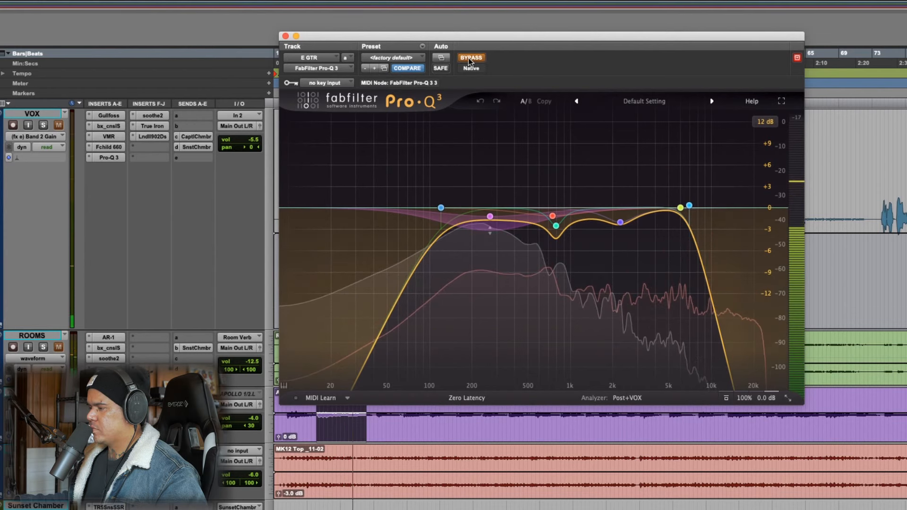
left_click(470, 59)
key("space")
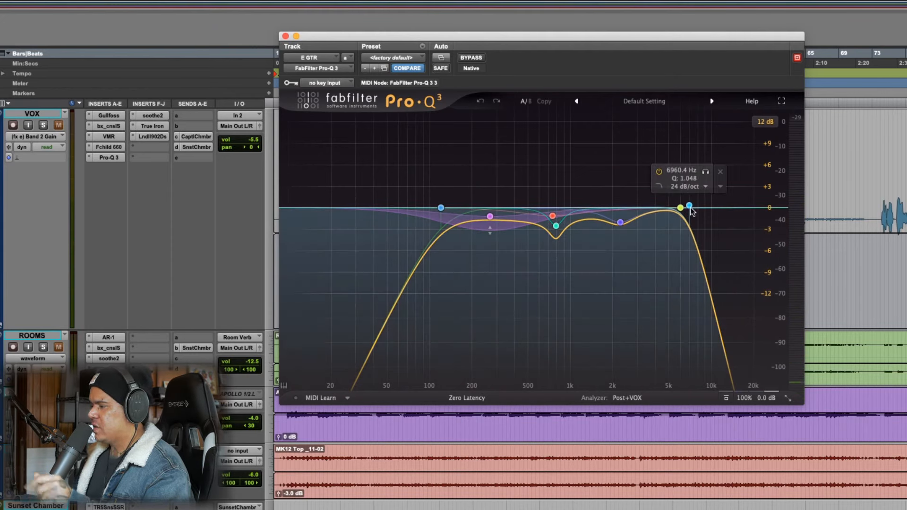
left_click(285, 36)
Select about bars 55 to 66 on the E GTR track and open its L2 Ultramaximizer clear of the selection
left_click(312, 397)
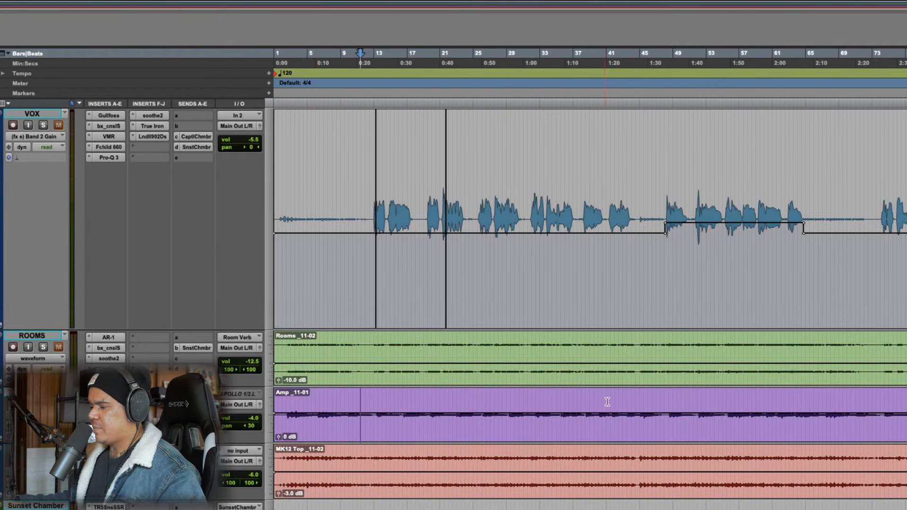
left_click_drag(729, 400, 822, 401)
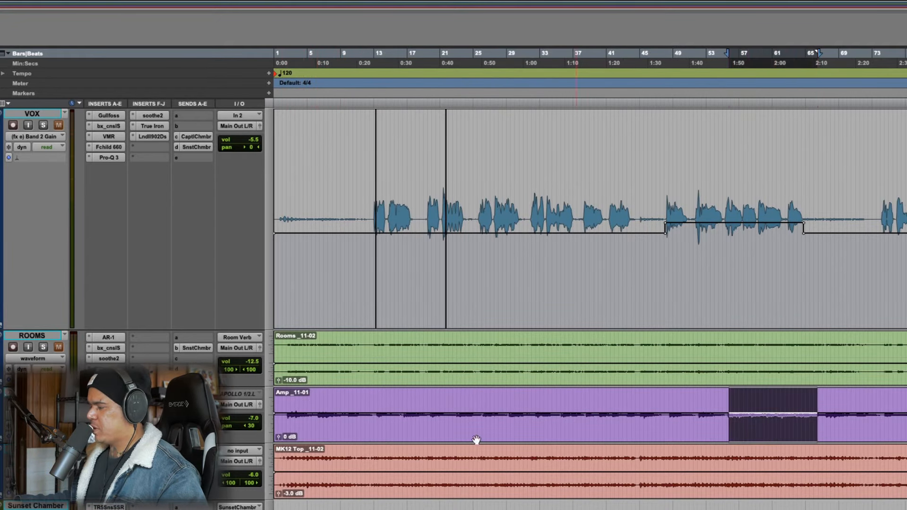
left_click(108, 405)
left_click_drag(478, 38, 620, 227)
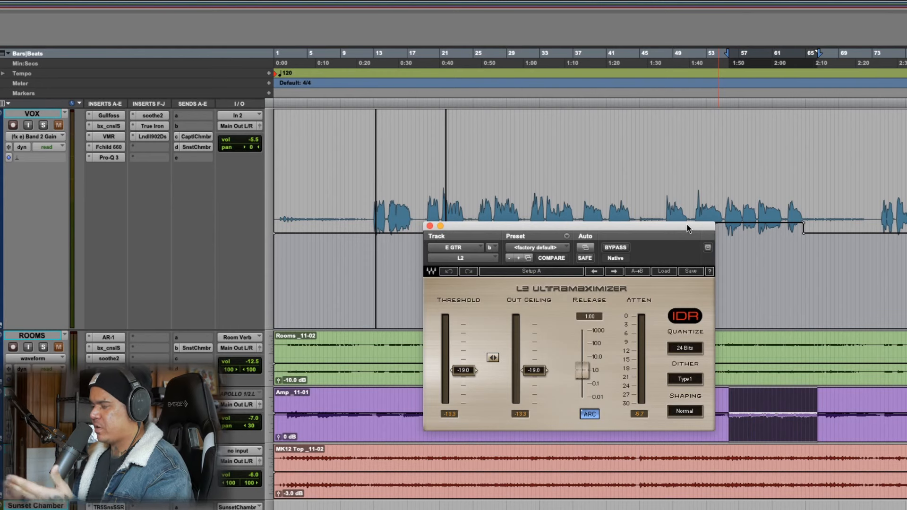
left_click_drag(687, 225, 567, 225)
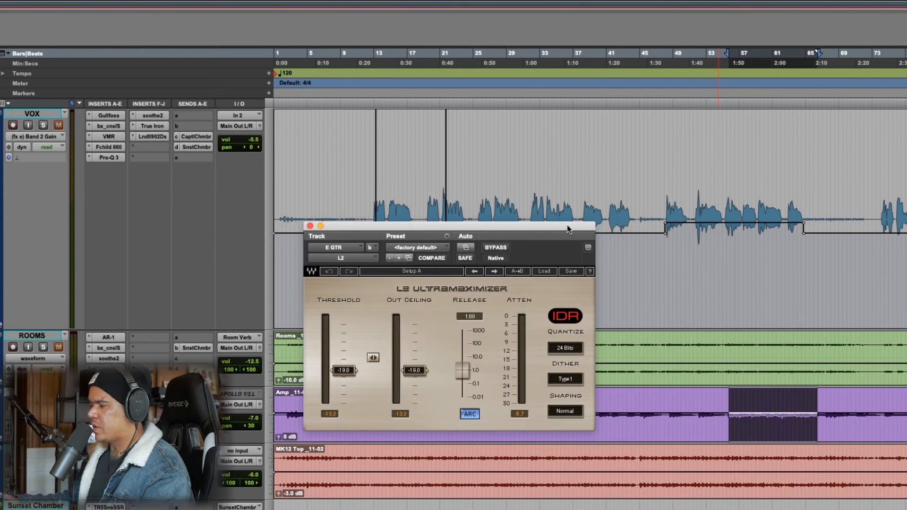
left_click_drag(567, 225, 628, 213)
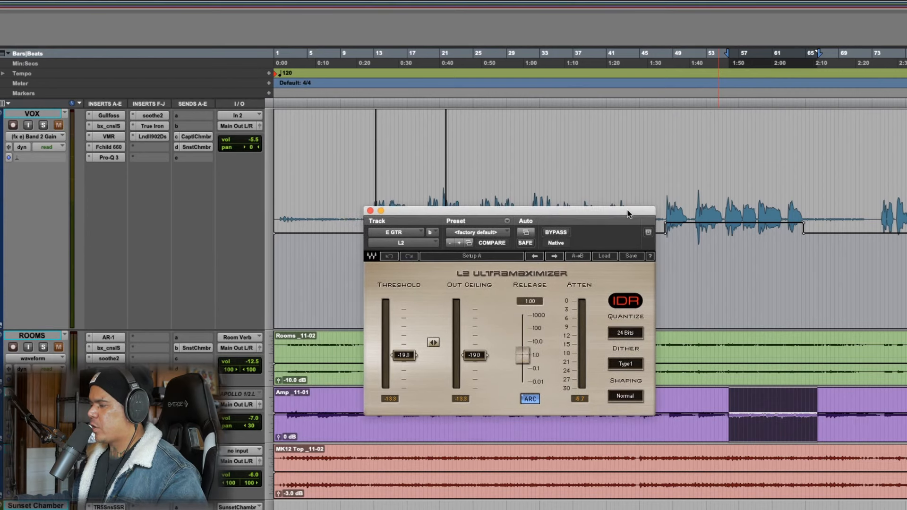
Play the selected E GTR passage through the L2 and select its linked threshold and out ceiling control
key("space")
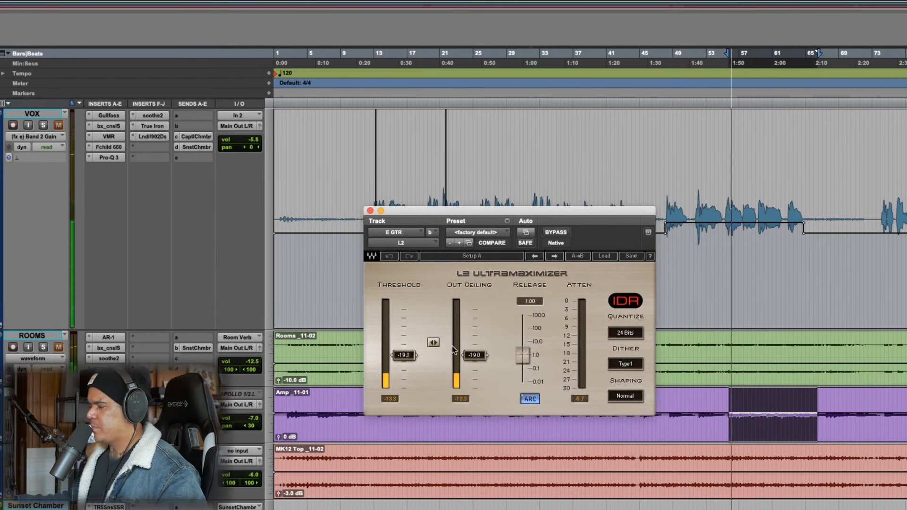
left_click(434, 344)
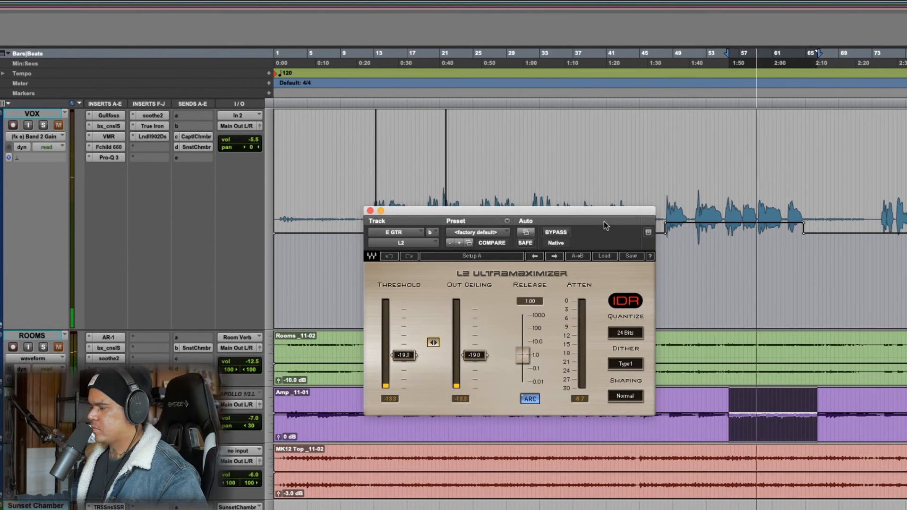
key("space")
Select about bars 6 to 10 on the E GTR track for auditioning through the L2
left_click_drag(316, 400, 350, 402)
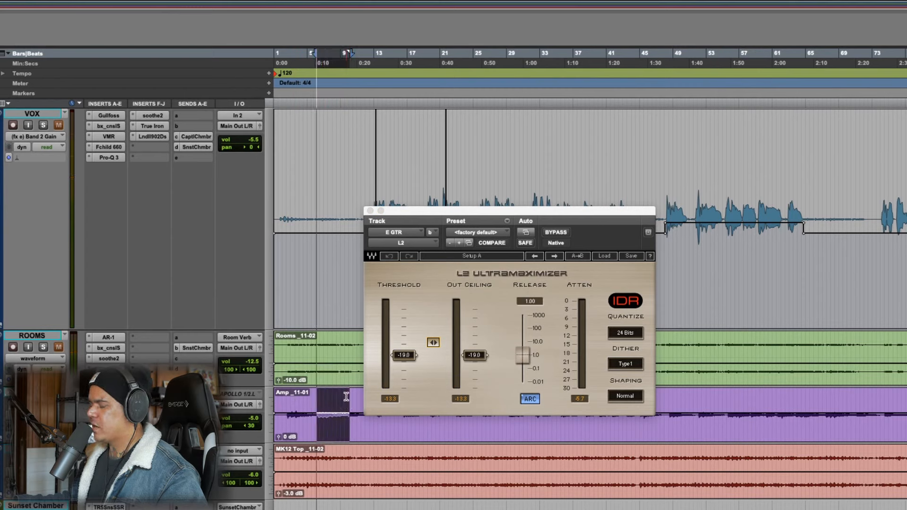
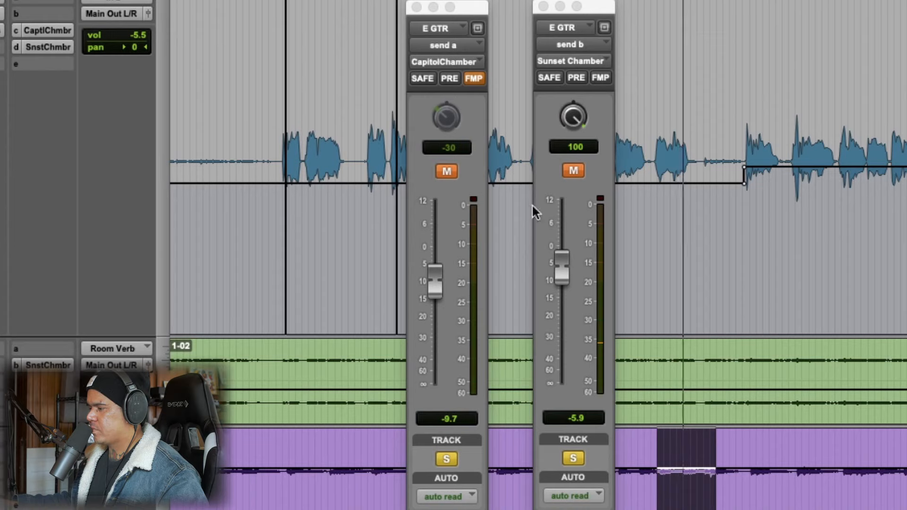
Audition the E GTR track from about bar 55 with its Sunset Chamber and CapitolChamber sends unmuted, and close both send windows
left_click(576, 168)
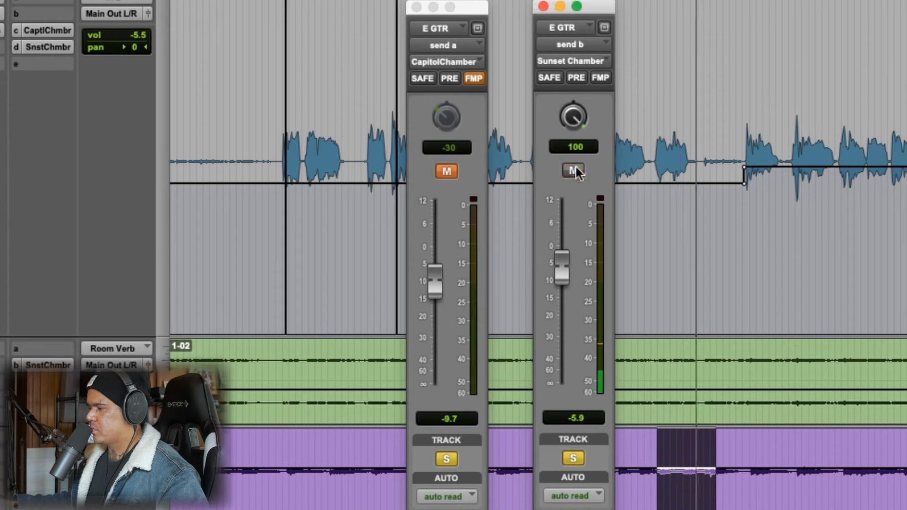
left_click(846, 293)
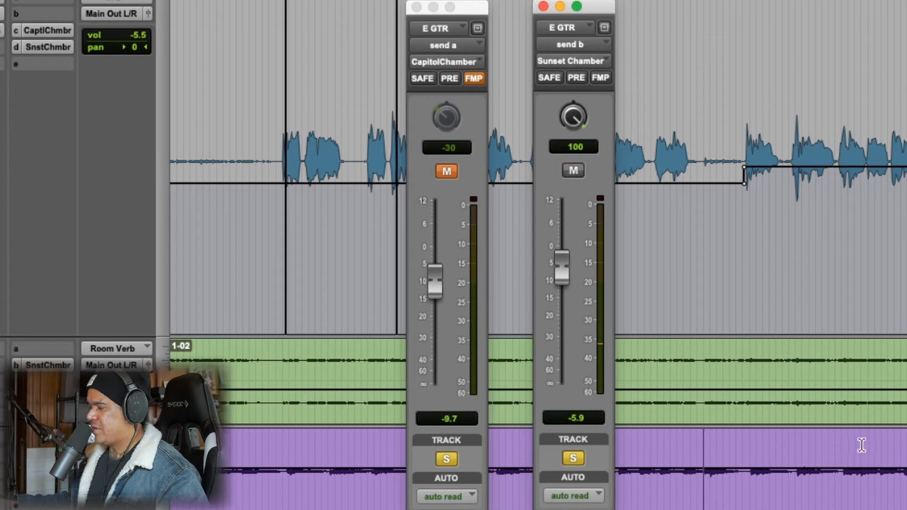
left_click_drag(842, 444, 906, 446)
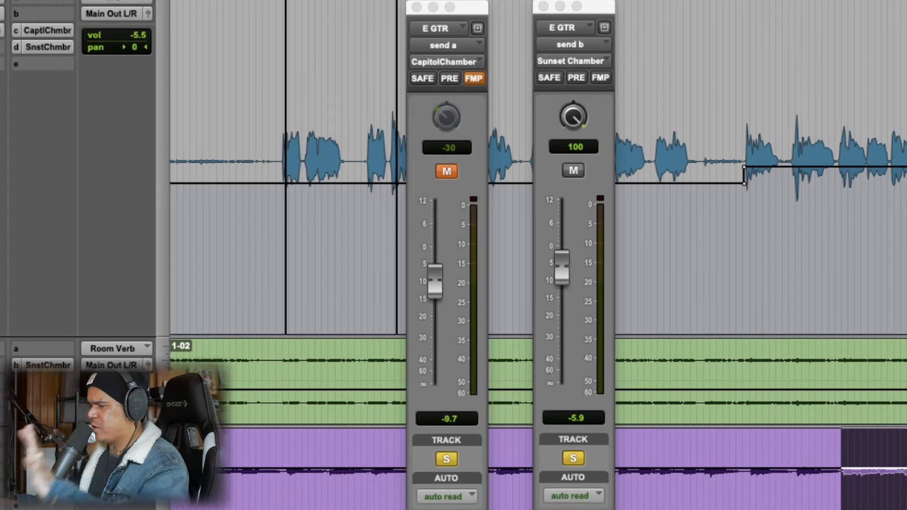
key("space")
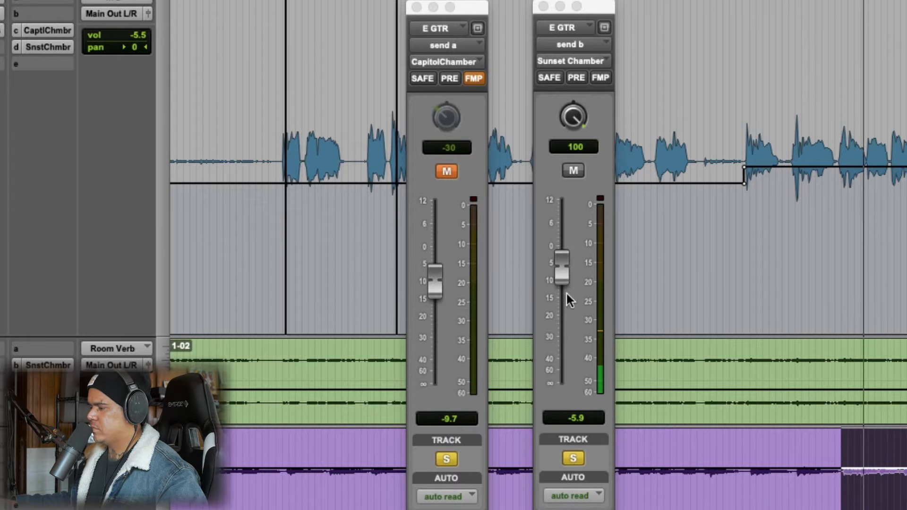
left_click(387, 433)
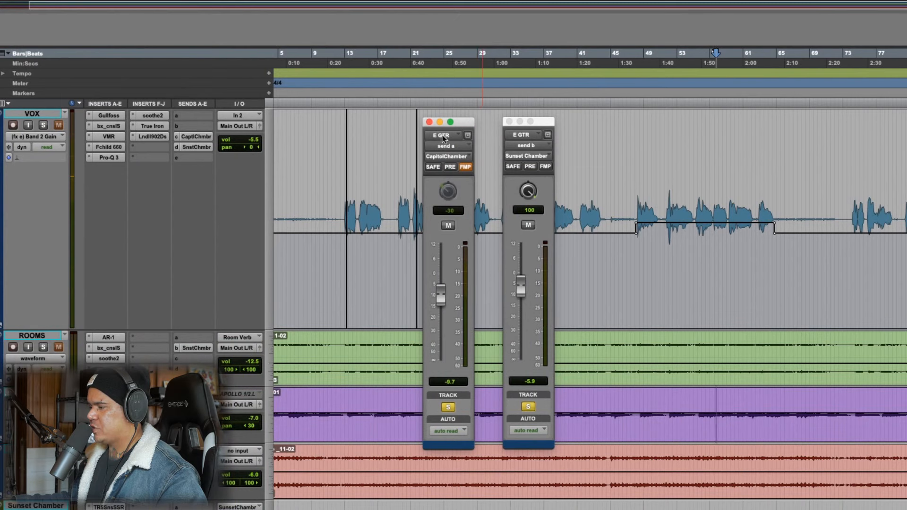
left_click(429, 122)
left_click(509, 122)
Select about bars 29 to 46 on the E GTR track and play the start of the passage
left_click_drag(697, 399, 792, 401)
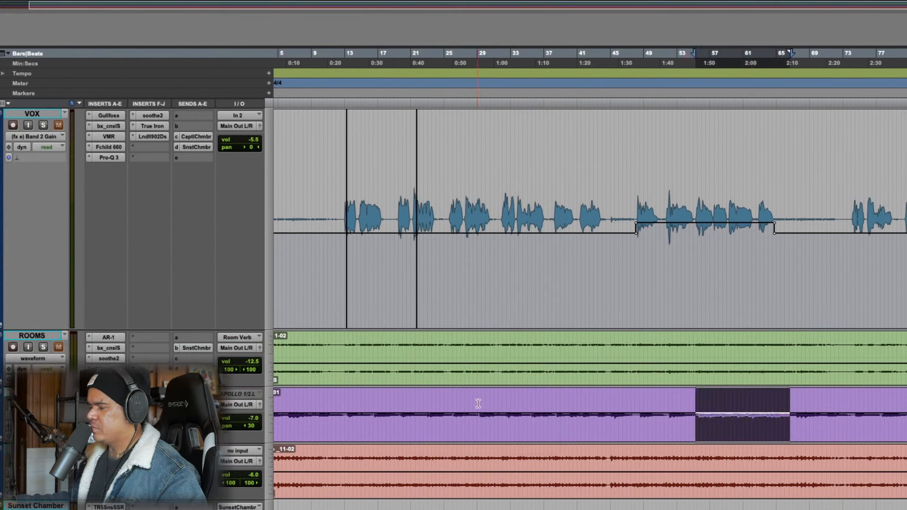
left_click_drag(478, 403, 629, 405)
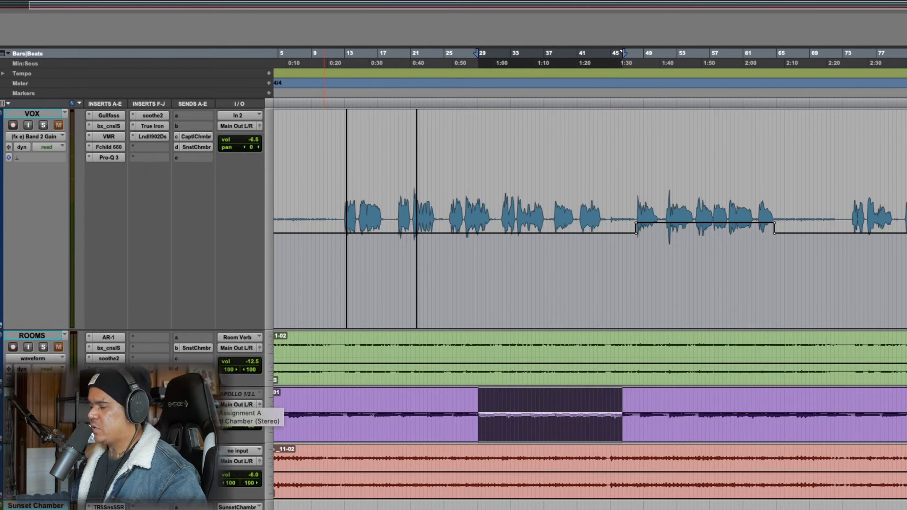
key("space")
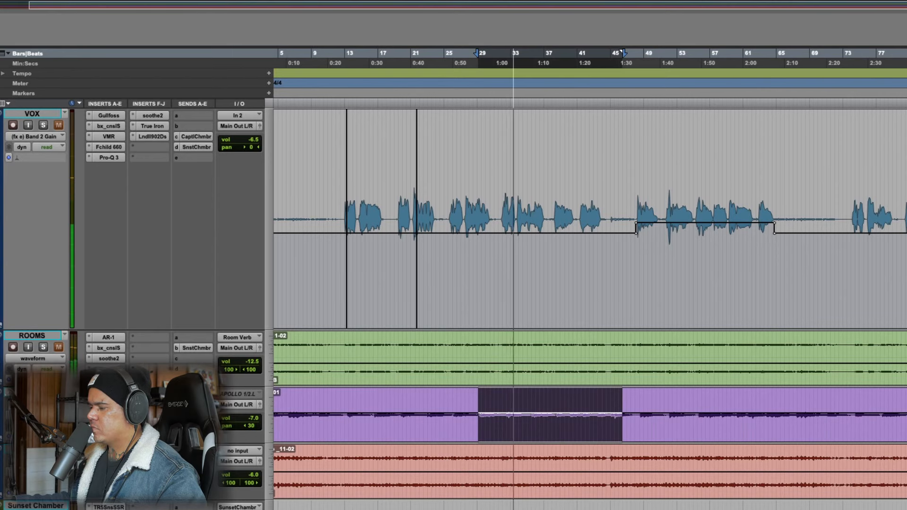
key("space")
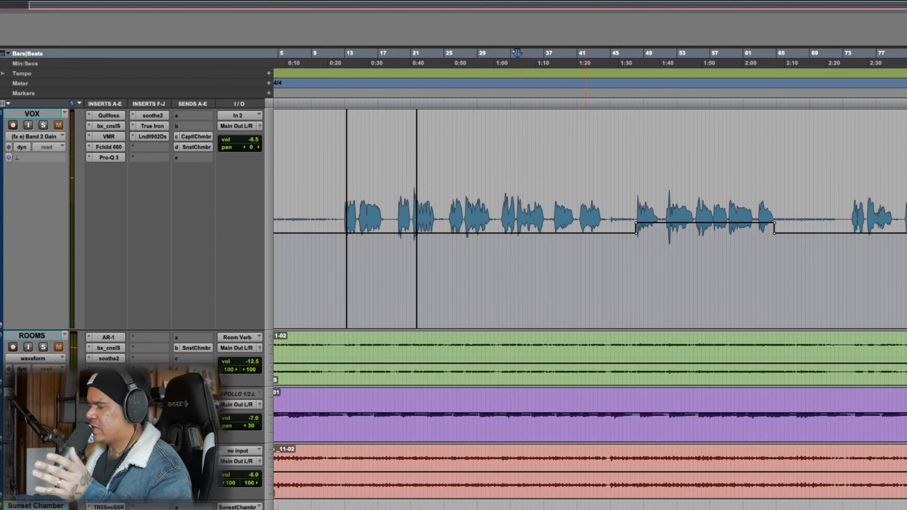
Play the E GTR track from about bar 117 and from about bar 29
scroll(508, 219, "right", 10)
scroll(507, 219, "left", 1)
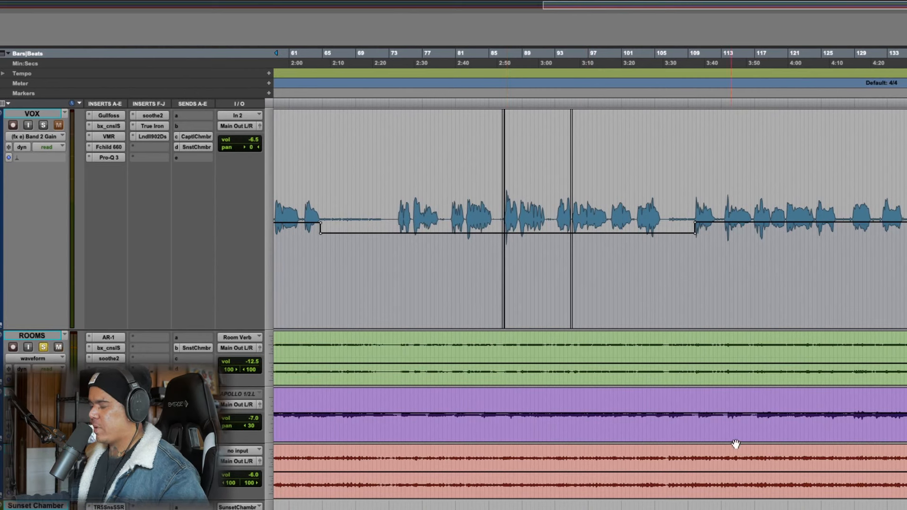
left_click(756, 395)
key("space")
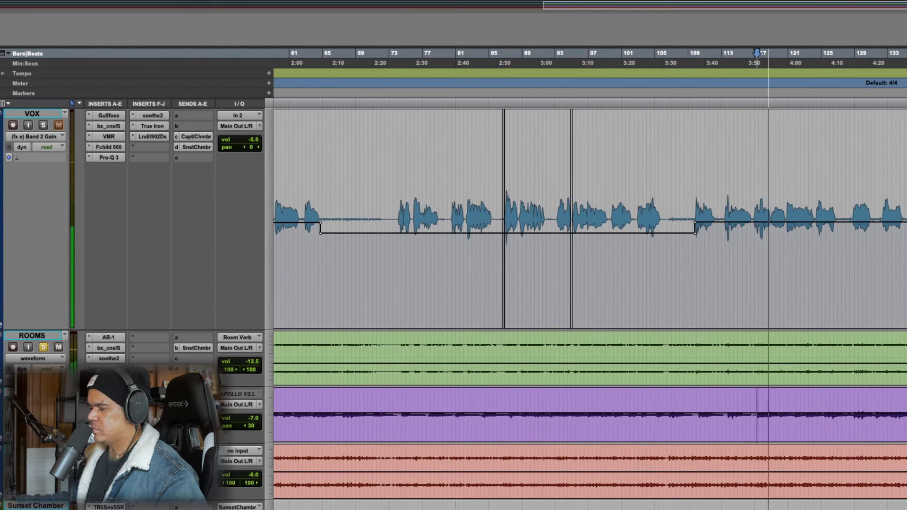
scroll(590, 303, "left", 1)
scroll(619, 357, "left", 15)
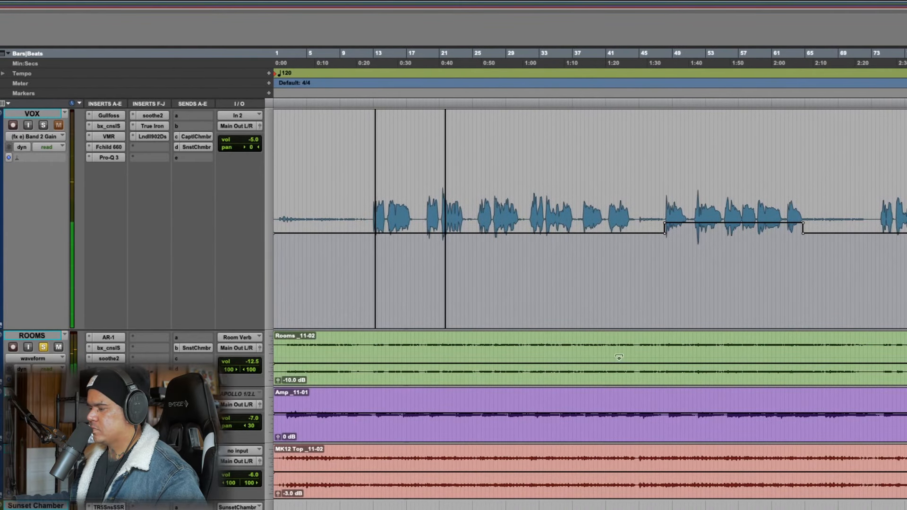
left_click(508, 400)
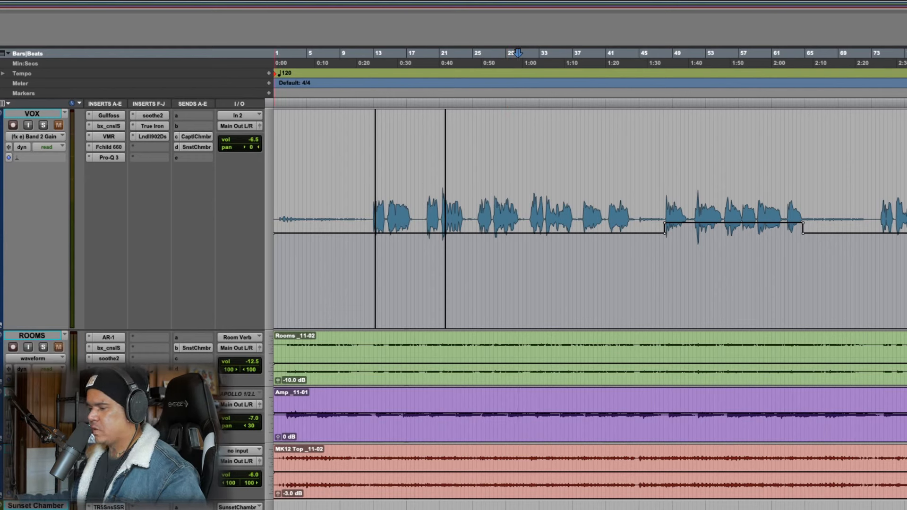
Open the Trim insert on the AC GTR ST track to inspect its gain and phase controls, and close it
left_click(108, 451)
left_click_drag(658, 233, 640, 232)
left_click(645, 256)
left_click(652, 251)
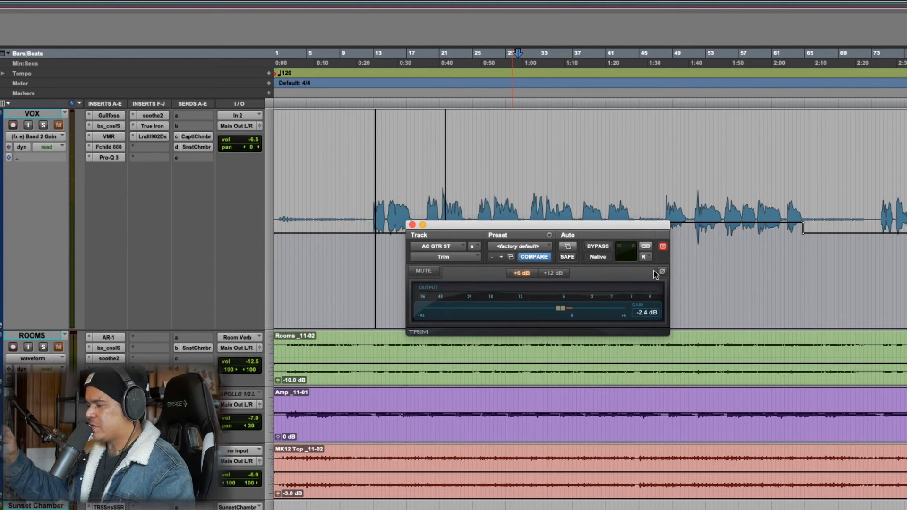
left_click(412, 225)
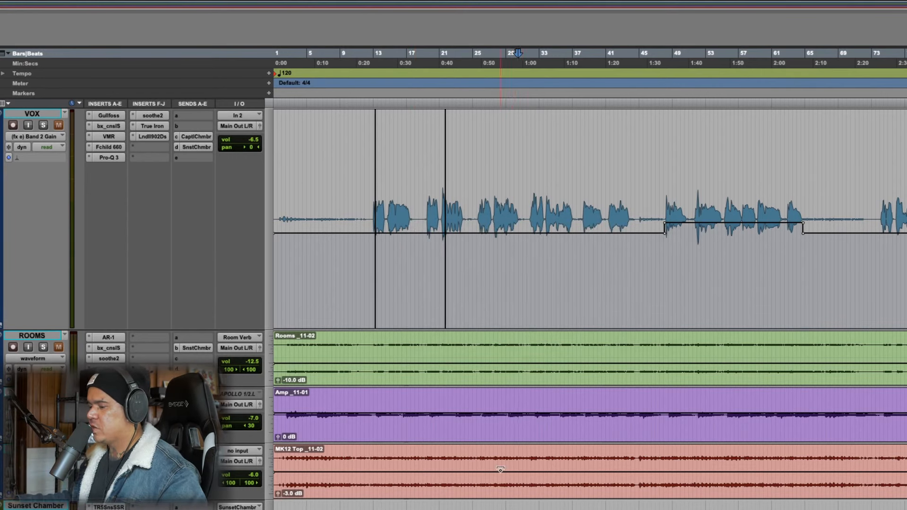
Select about bars 18 to 41 on the AC GTR ST track and play the start of the passage
mouse_move(418, 458)
left_mouse_down()
mouse_move(635, 458)
mouse_move(610, 459)
left_mouse_up()
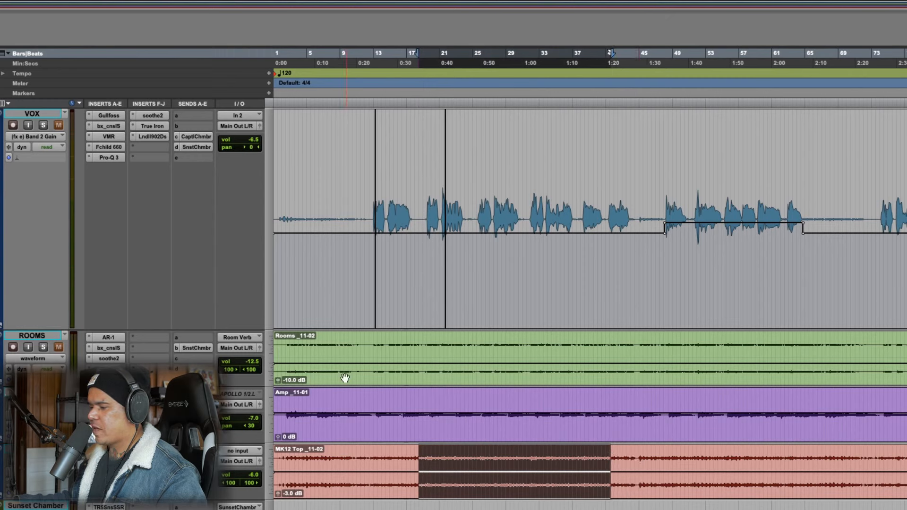
key("space")
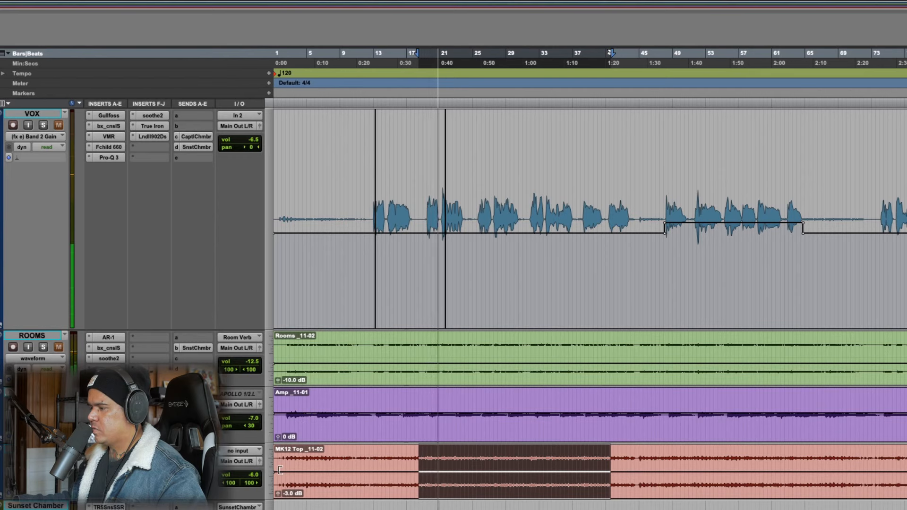
key("space")
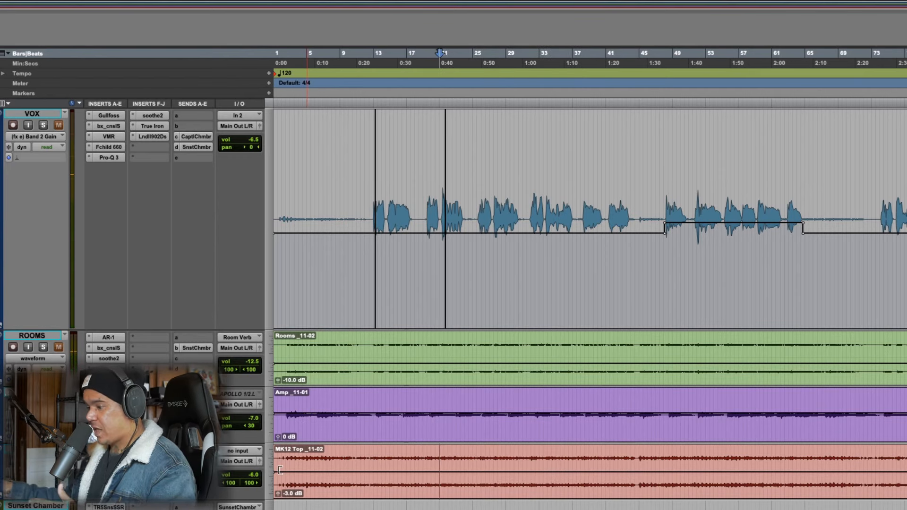
Select about bars 3 to 10 on the AC GTR ST track and audition them through its soothe2 insert
left_click_drag(292, 458, 349, 466)
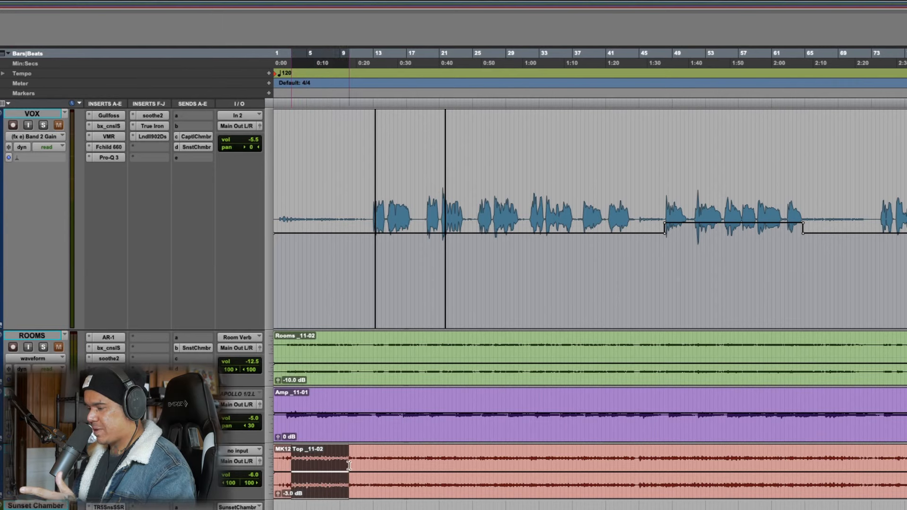
key("space")
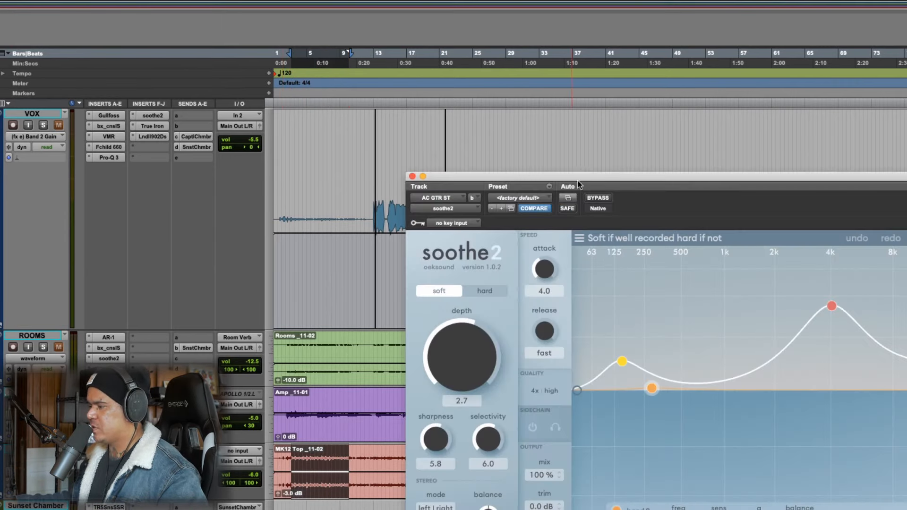
left_click_drag(580, 183, 418, 75)
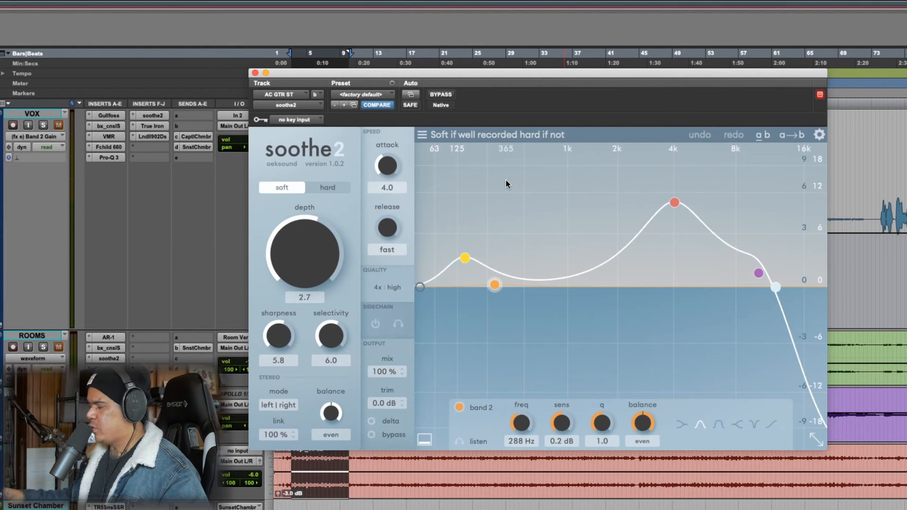
key("space")
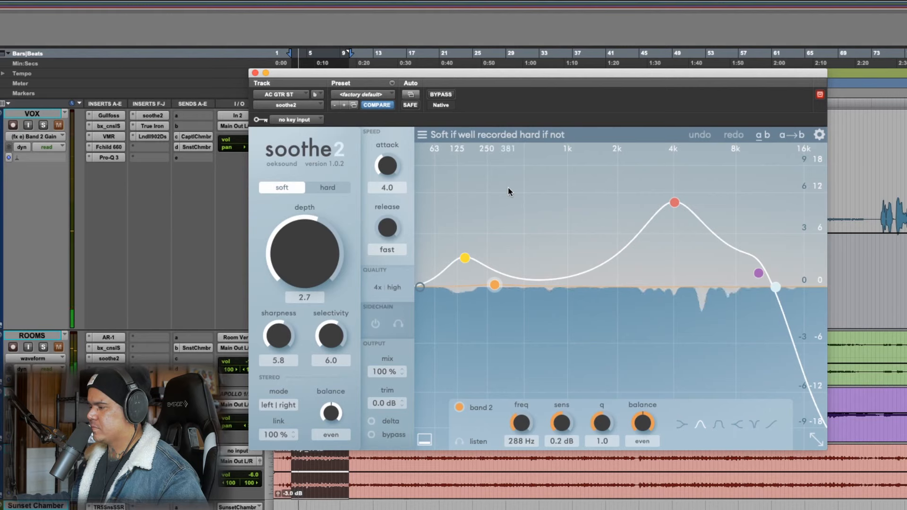
key("space")
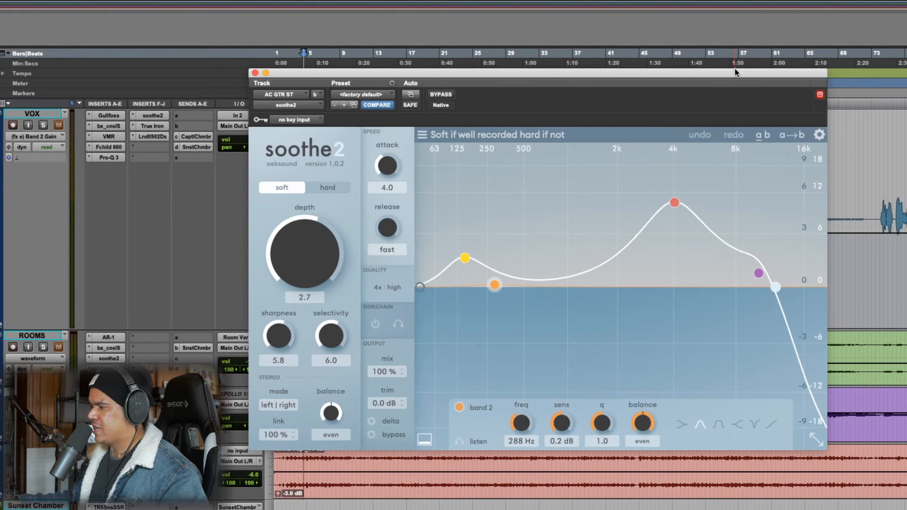
Play about bars 67 to 73 of the AC GTR ST track, compare soothe2 bypassed and engaged, and close it
left_click_drag(735, 71, 697, 73)
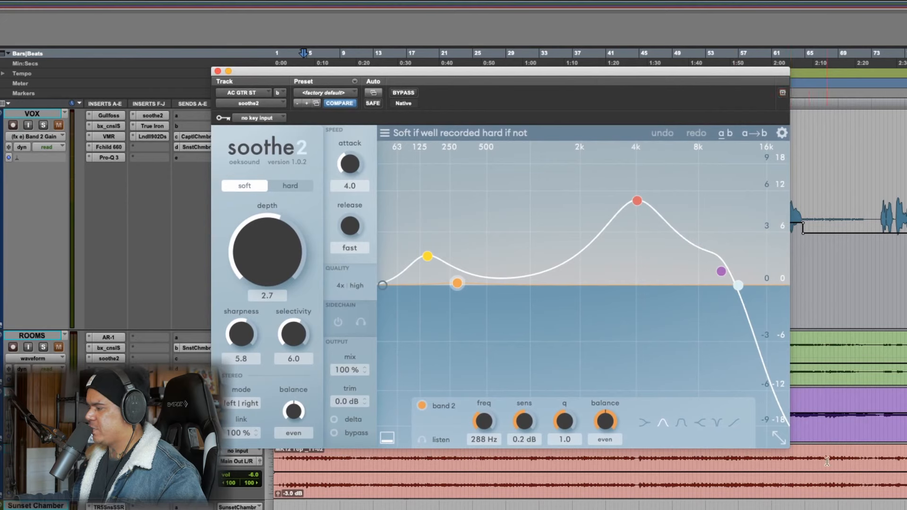
left_click_drag(822, 459, 872, 458)
key("space")
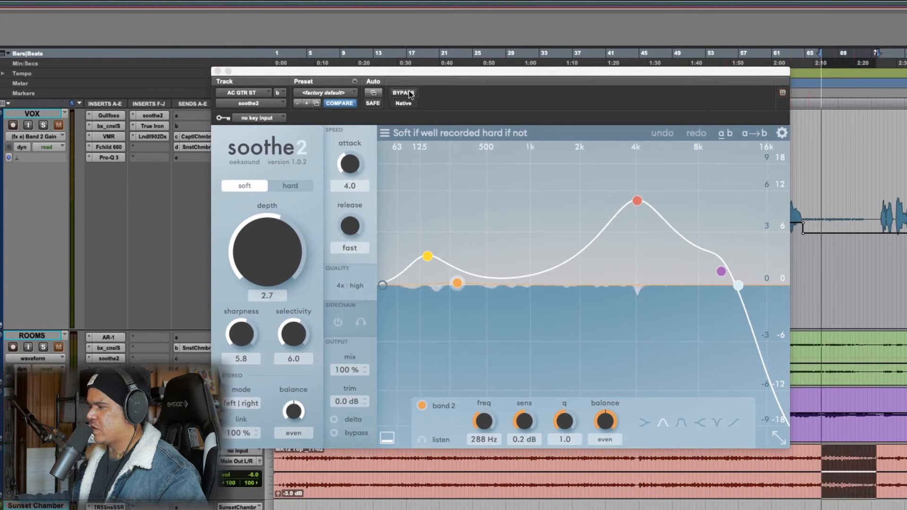
left_click(410, 95)
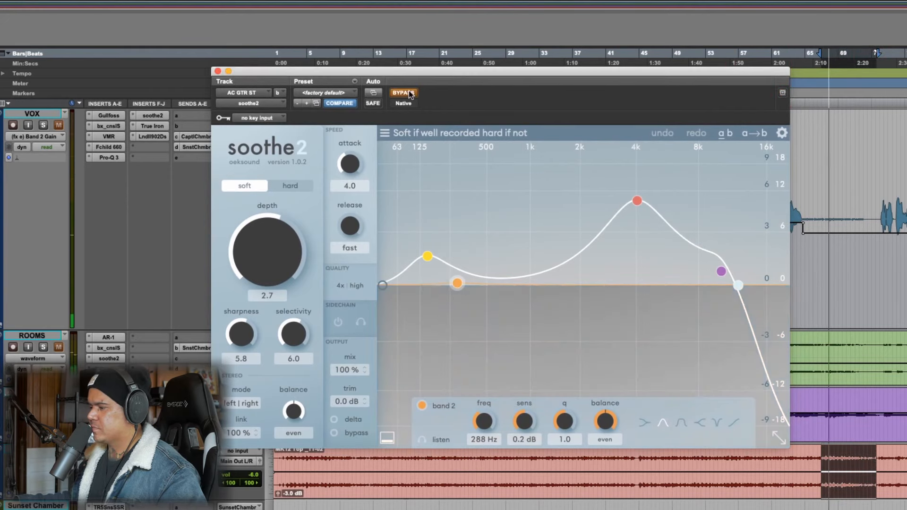
left_click(410, 94)
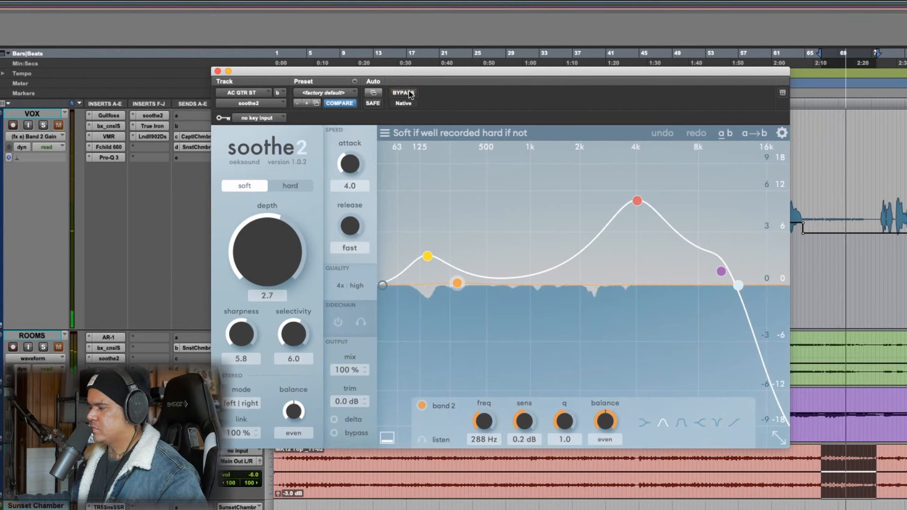
key("space")
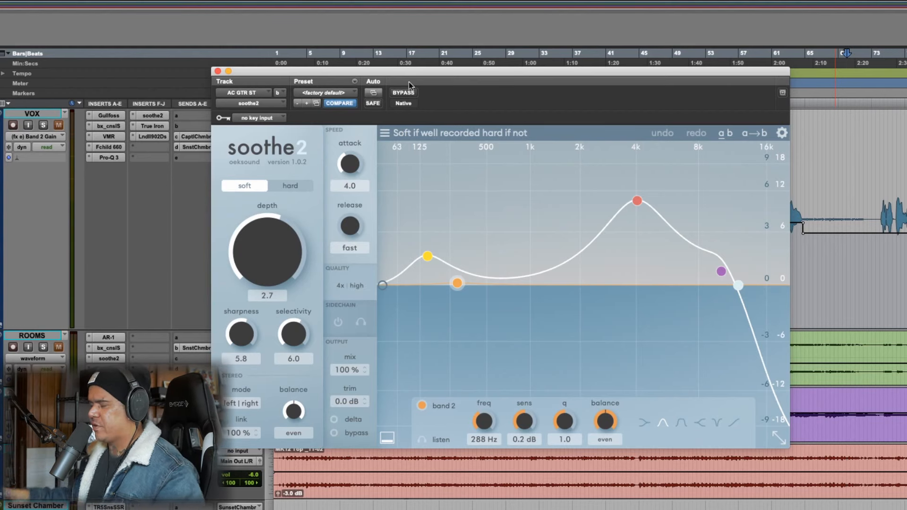
left_click(218, 72)
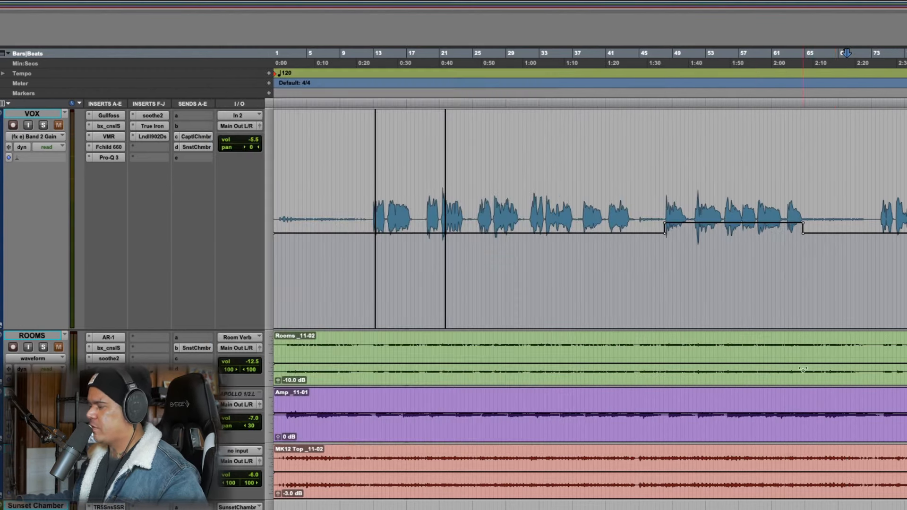
Play from about bar 3 of the AC GTR ST track and compare its FabFilter Pro-Q 3 bypassed and engaged
left_click_drag(287, 462, 355, 462)
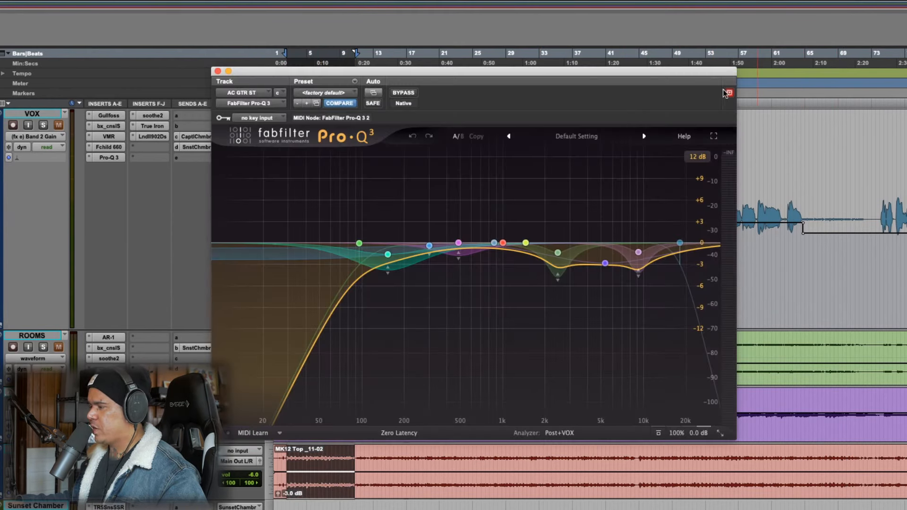
left_click_drag(710, 76, 722, 66)
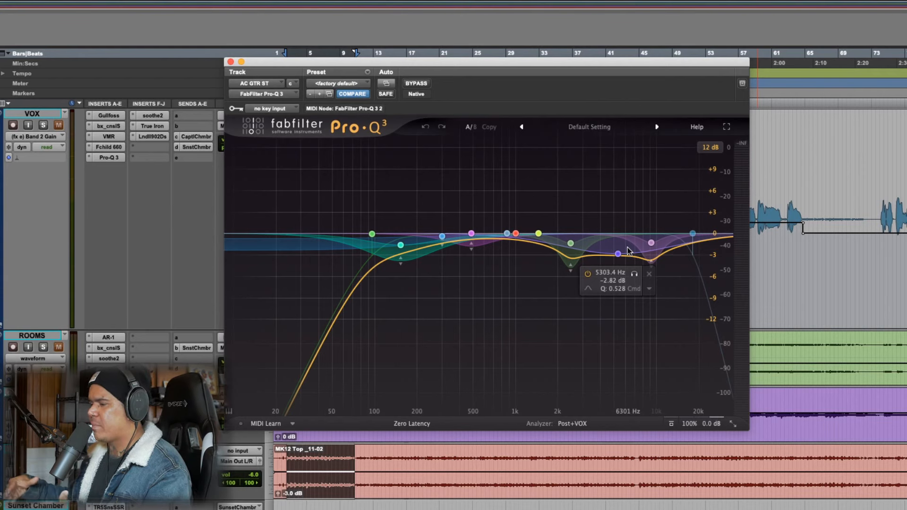
key("space")
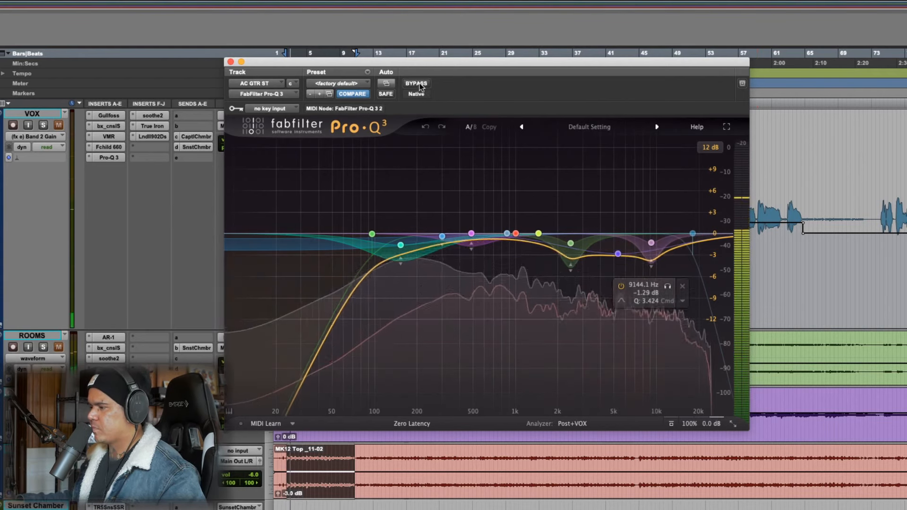
left_click(419, 84)
left_click(419, 84)
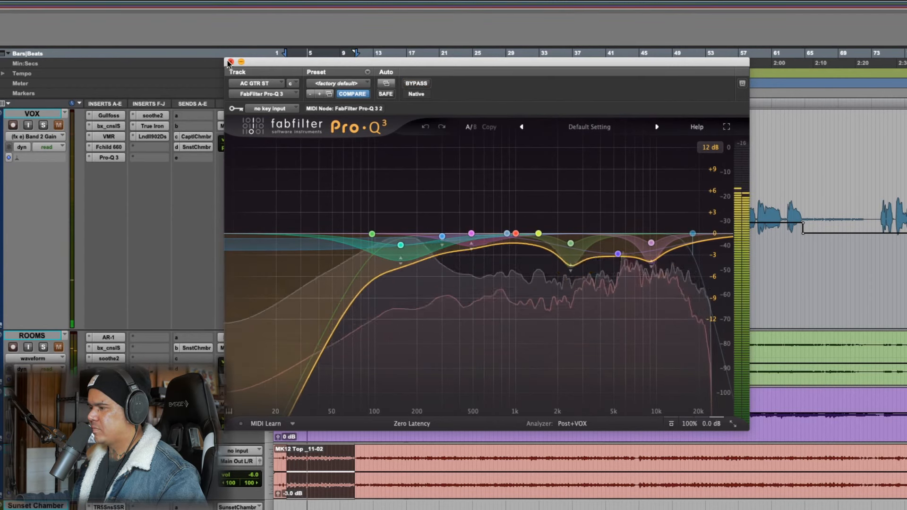
key("space")
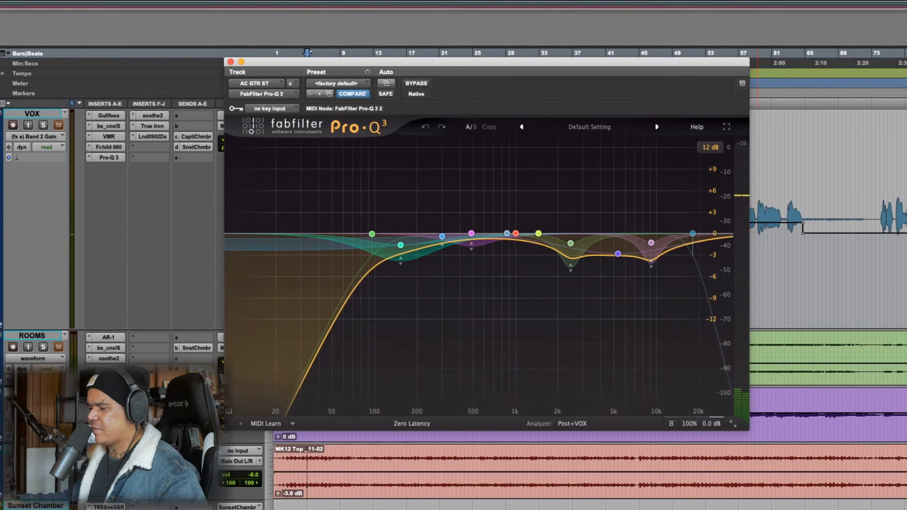
Play the AC GTR ST track, compare its Axis EQ bypassed and engaged, and close the Axis EQ and Pro-Q 3 windows
left_click(519, 1)
left_click_drag(416, 81, 572, 63)
key("space")
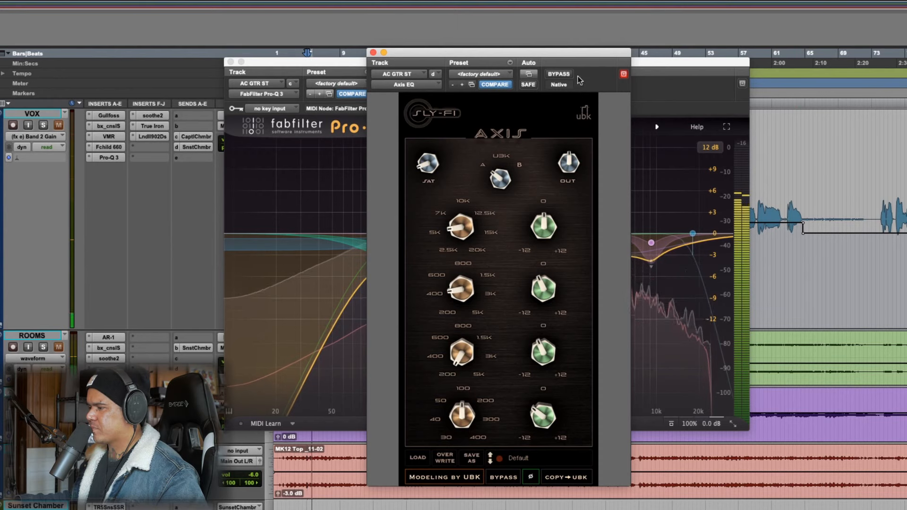
left_click(559, 74)
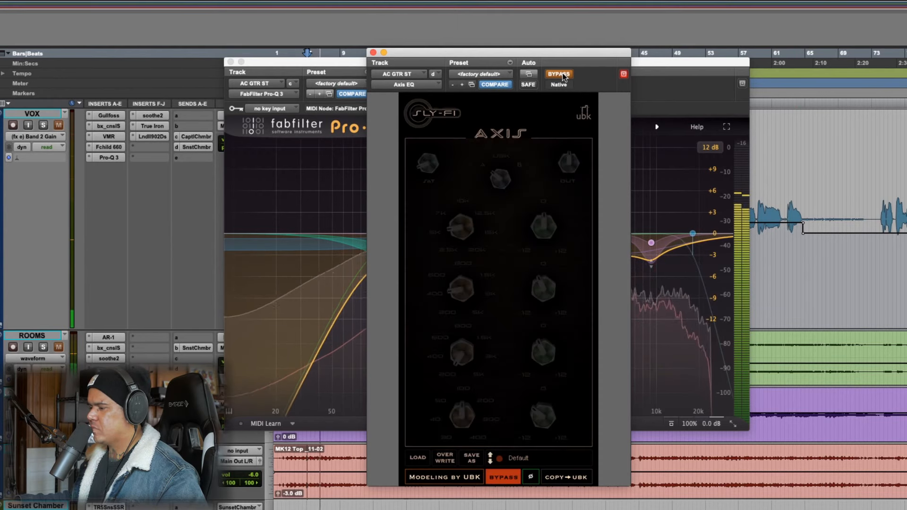
left_click(560, 74)
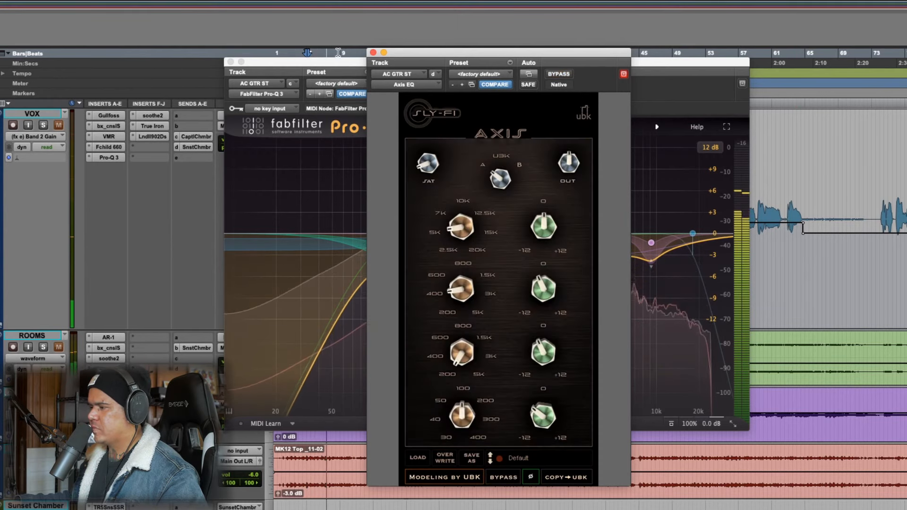
key("space")
left_click(373, 52)
left_click(231, 62)
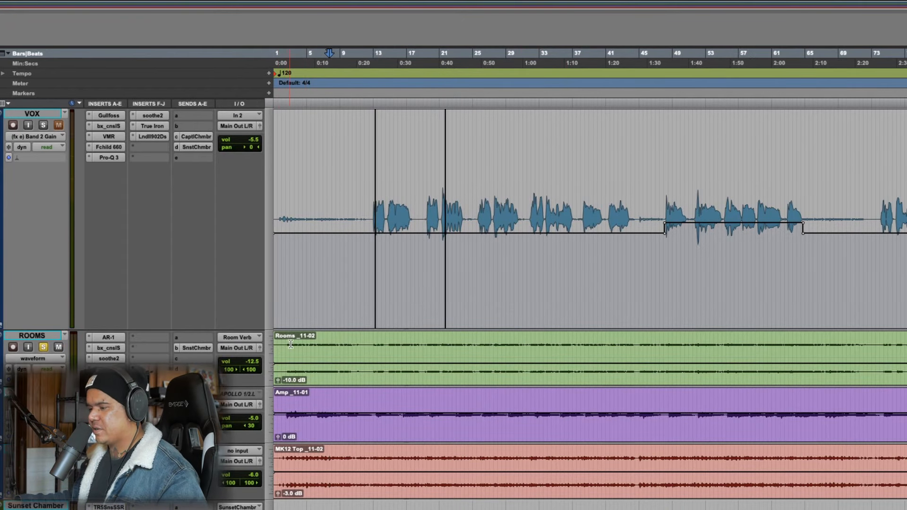
Select about bars 3 to 10 across the ROOMS, E GTR and AC GTR ST tracks and play them
left_click_drag(291, 344, 346, 479)
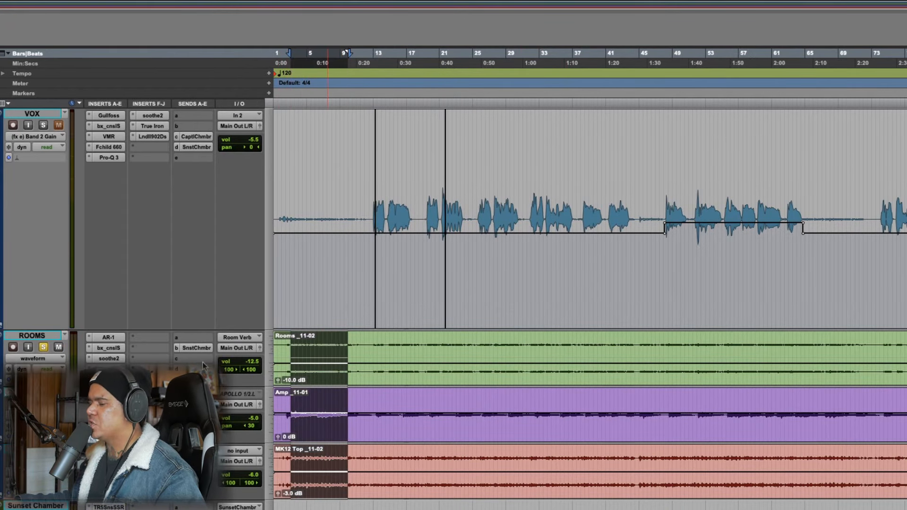
key("space")
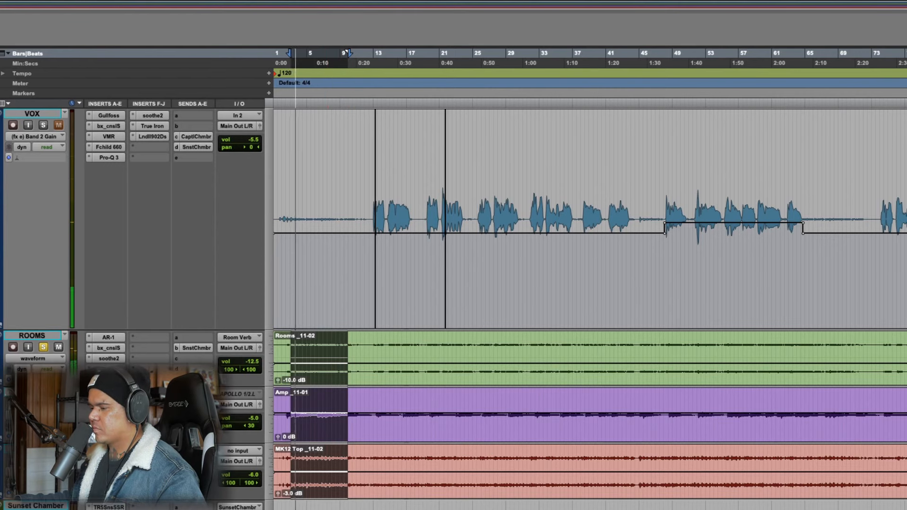
key("space")
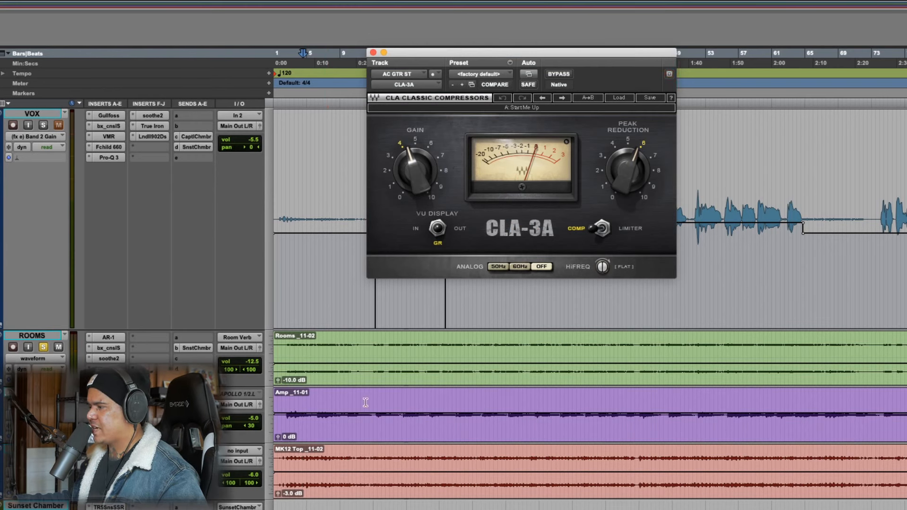
Audition about bars 3 to 8 of the AC GTR ST track with its CLA-3A and L2 open, and close both inserts
left_click_drag(293, 445, 334, 466)
key("space")
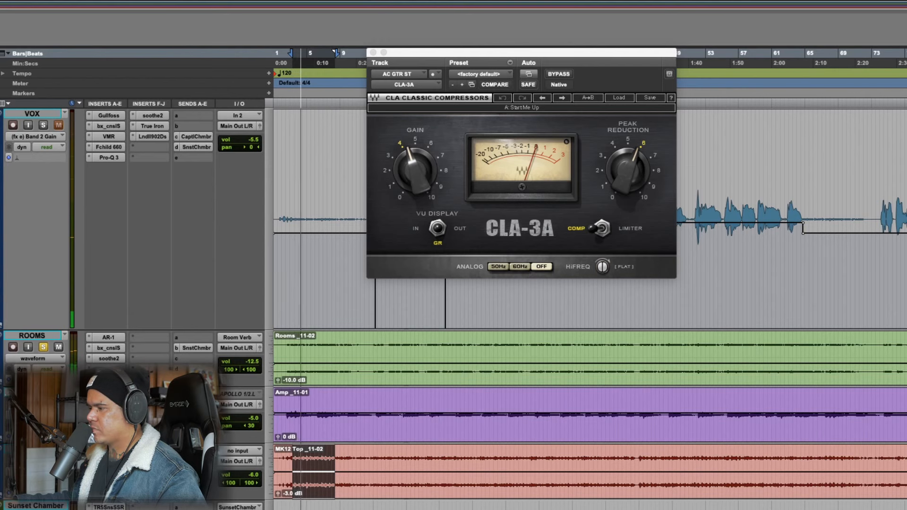
left_click(152, 451)
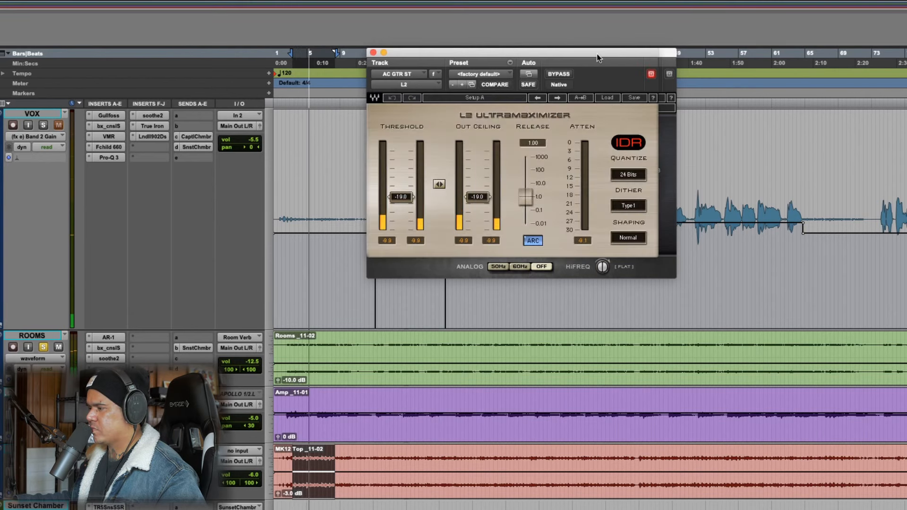
left_click_drag(598, 57, 557, 156)
left_click(611, 172)
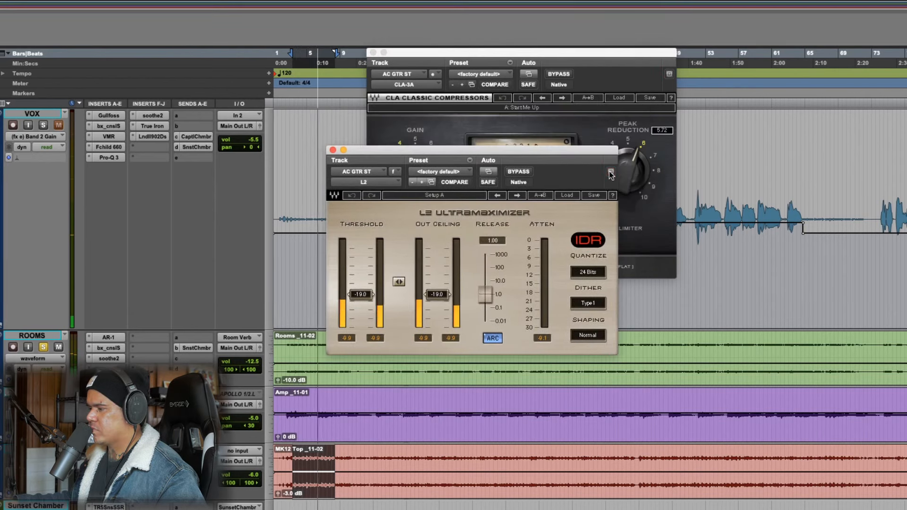
key("space")
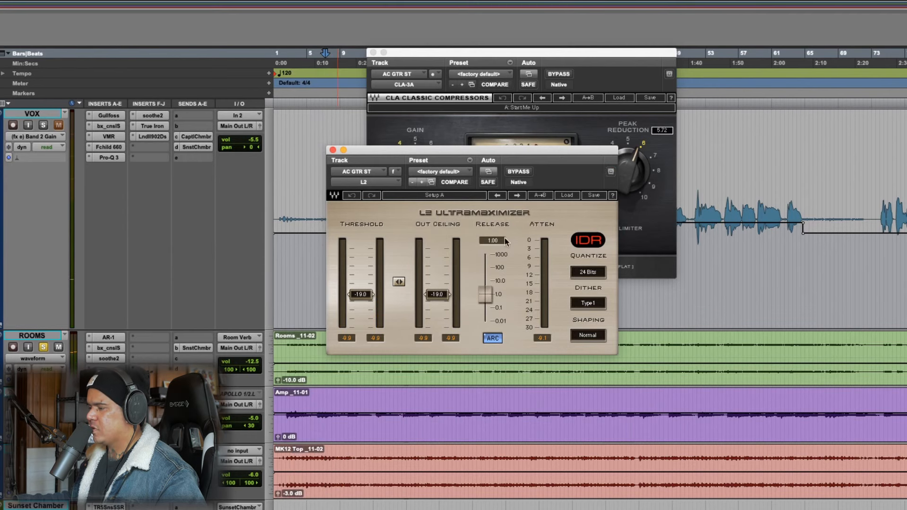
left_click(332, 150)
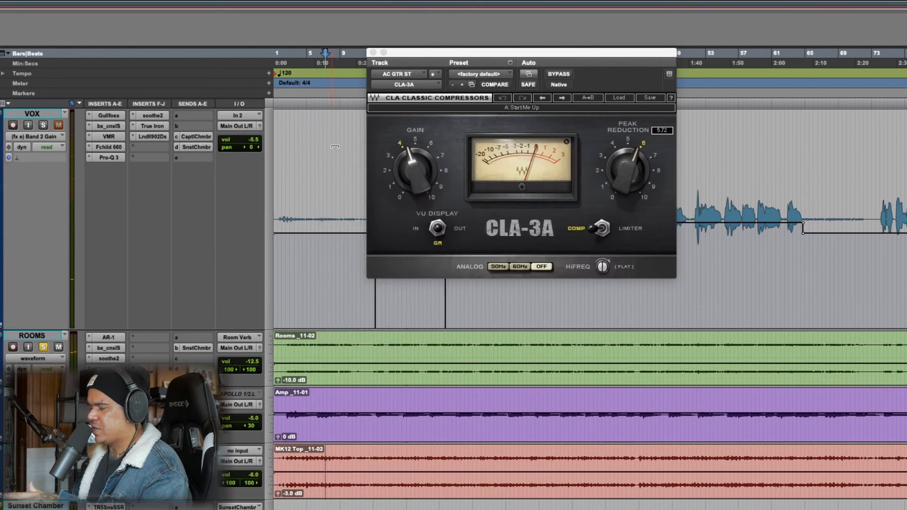
left_click(374, 52)
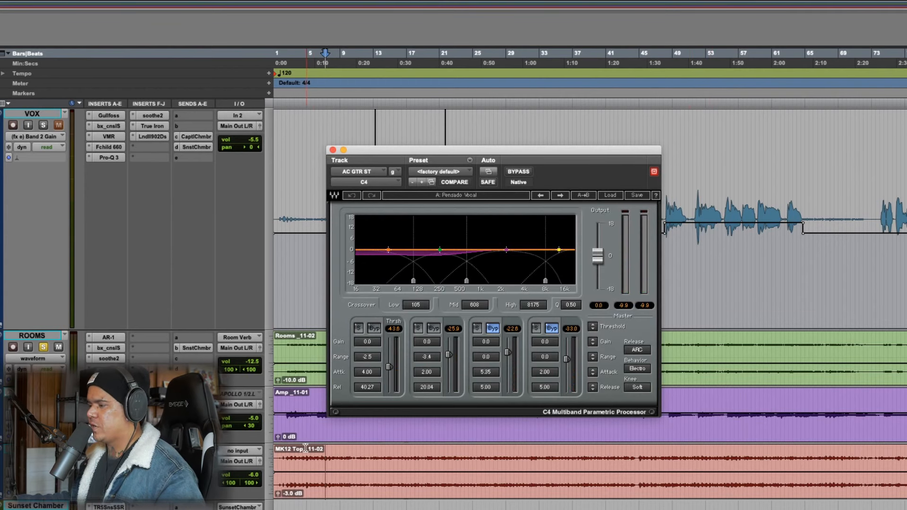
Play the AC GTR ST track from about bar 3, compare its C4 bypassed and engaged, and close it
left_click(290, 453)
key("space")
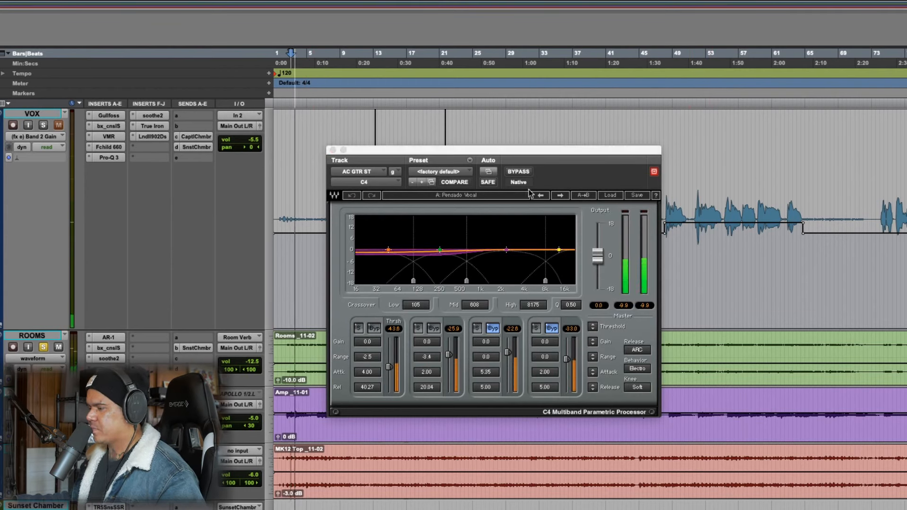
left_click(520, 174)
left_click(520, 175)
left_click(520, 175)
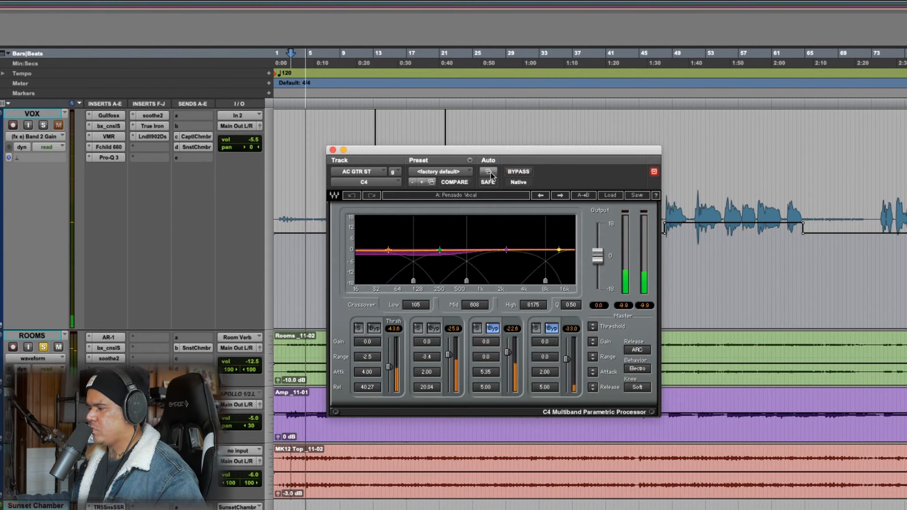
left_click(333, 151)
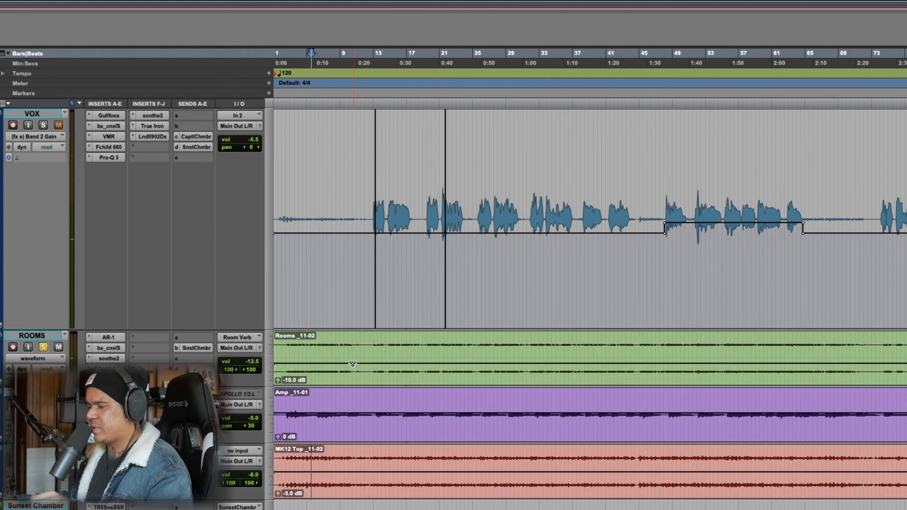
Reselect about bars 3 to 10 across ROOMS, E GTR and AC GTR ST and audition the passage
left_click(290, 401)
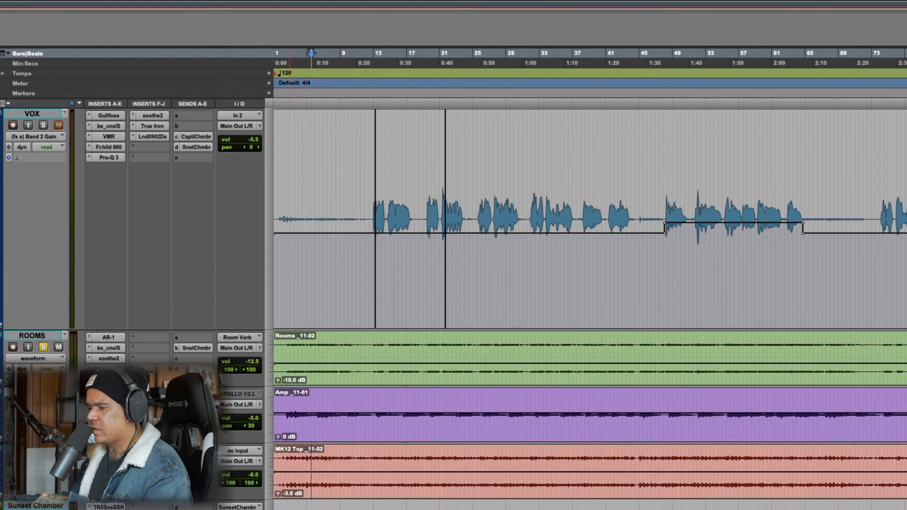
left_click(384, 342)
left_click_drag(291, 342, 345, 476)
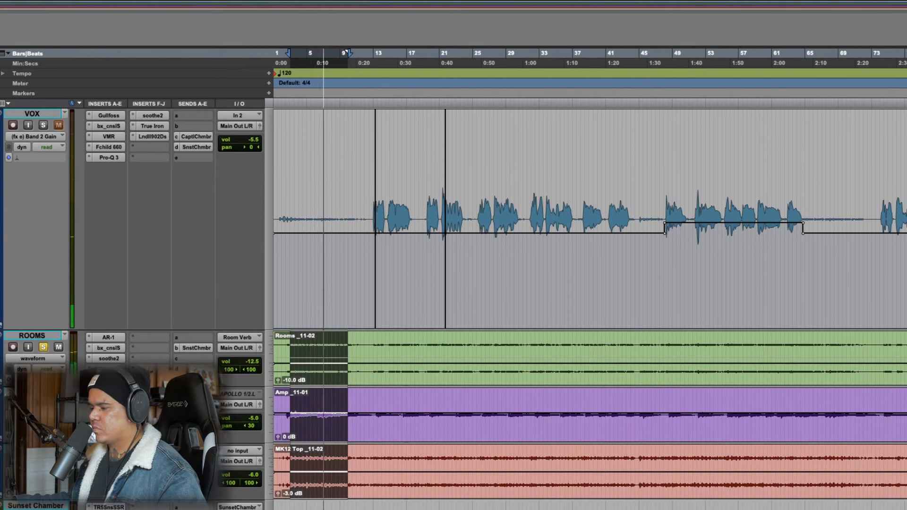
left_click(325, 53)
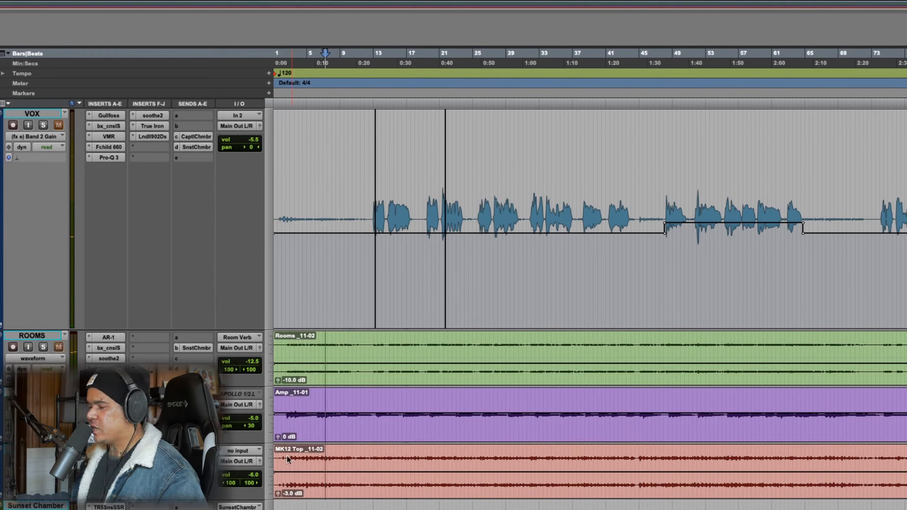
Select about bars 2 to 9 on the AC GTR ST track and audition them with its Sunset Chamber send open
left_click_drag(287, 461, 343, 461)
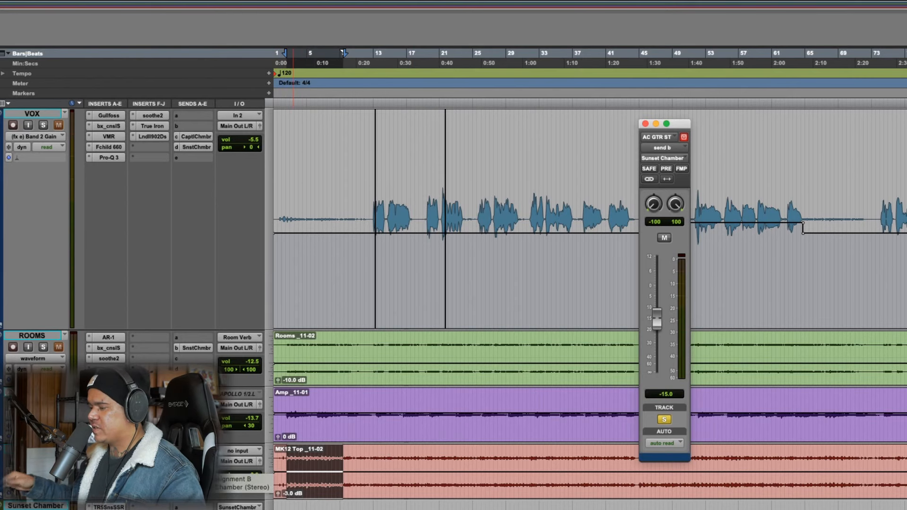
key("space")
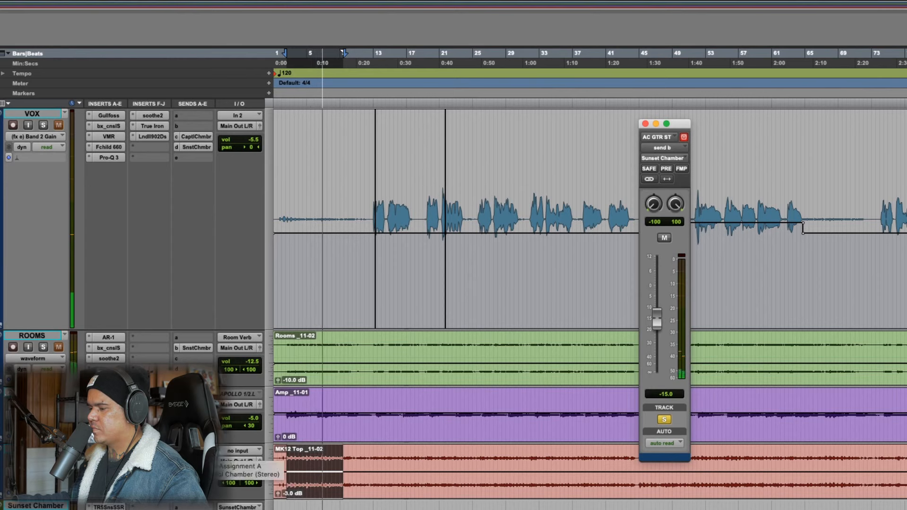
key("space")
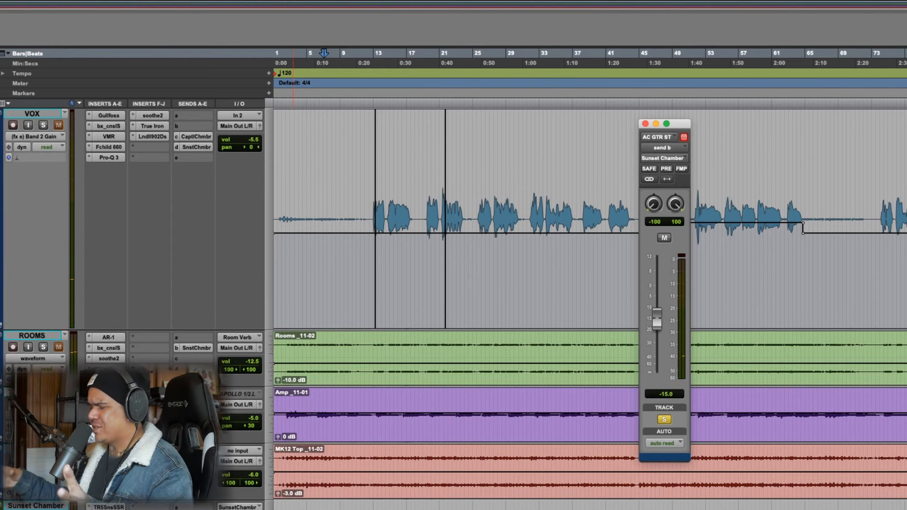
Solo the ROOMS track, play from the start of the session, and close the AC GTR ST send window
left_click(43, 348)
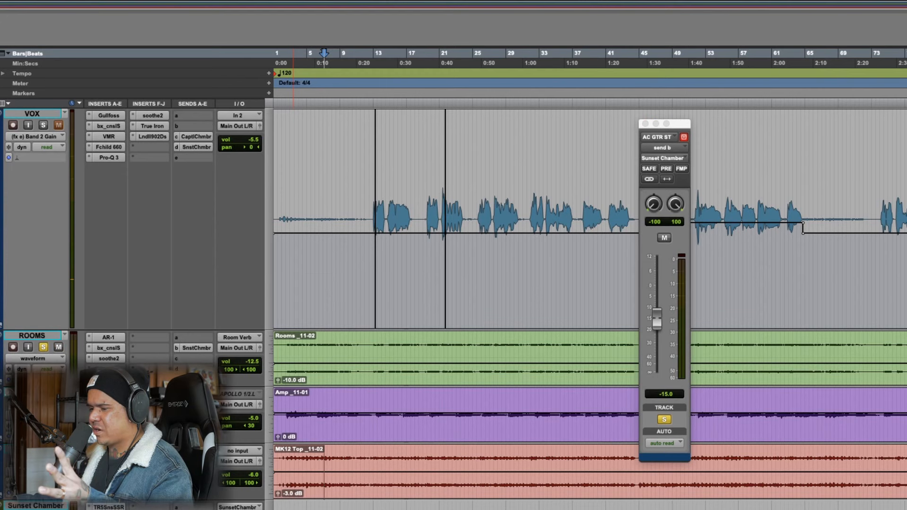
key("Return")
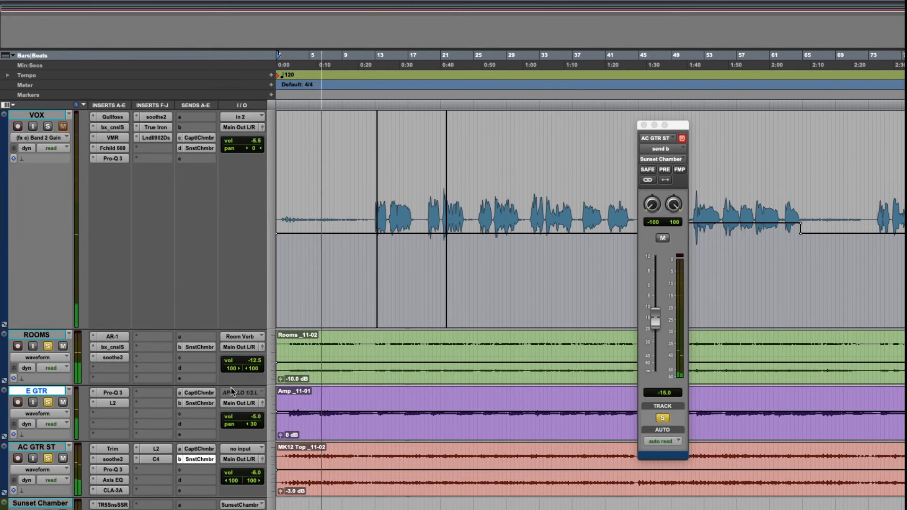
scroll(193, 389, "down", 3)
scroll(175, 374, "up", 3)
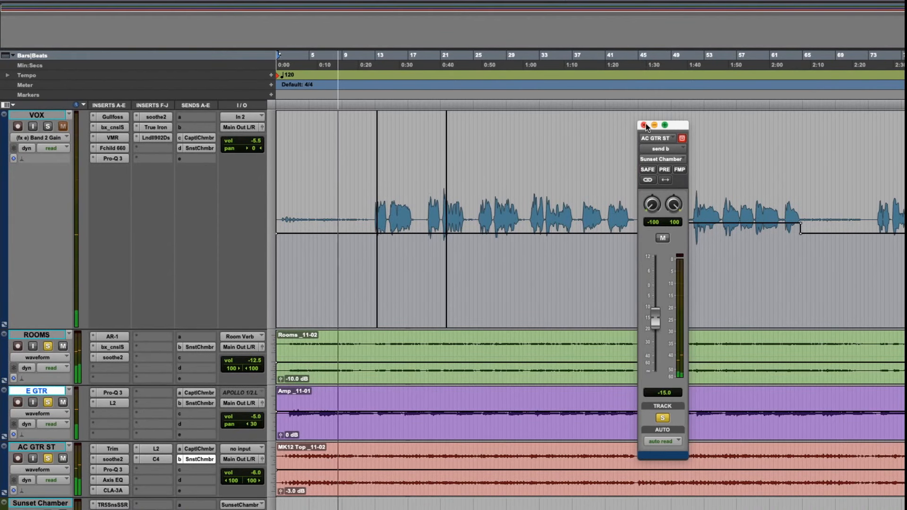
left_click(643, 126)
Select about bars 93 to 106 across all four tracks, unmute the VOX track and play the passage
scroll(591, 218, "right", 10)
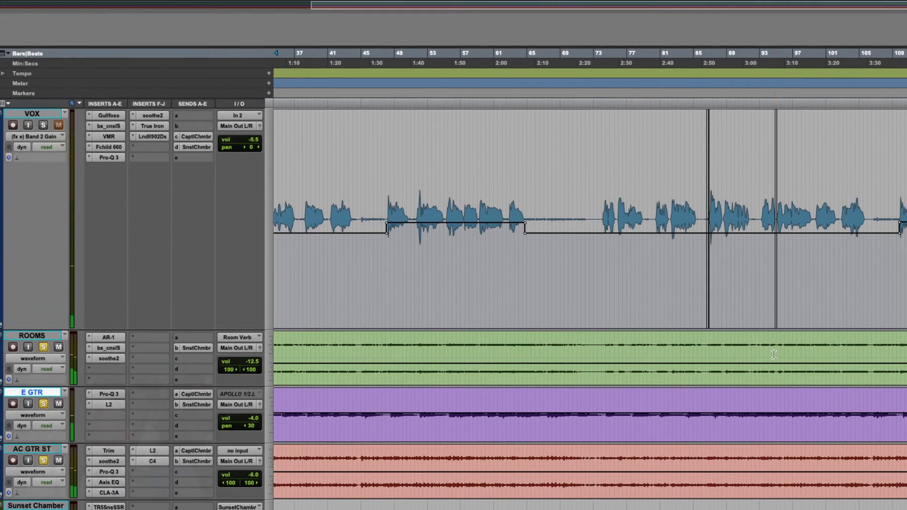
left_click_drag(760, 242, 870, 242)
scroll(855, 242, "right", 9)
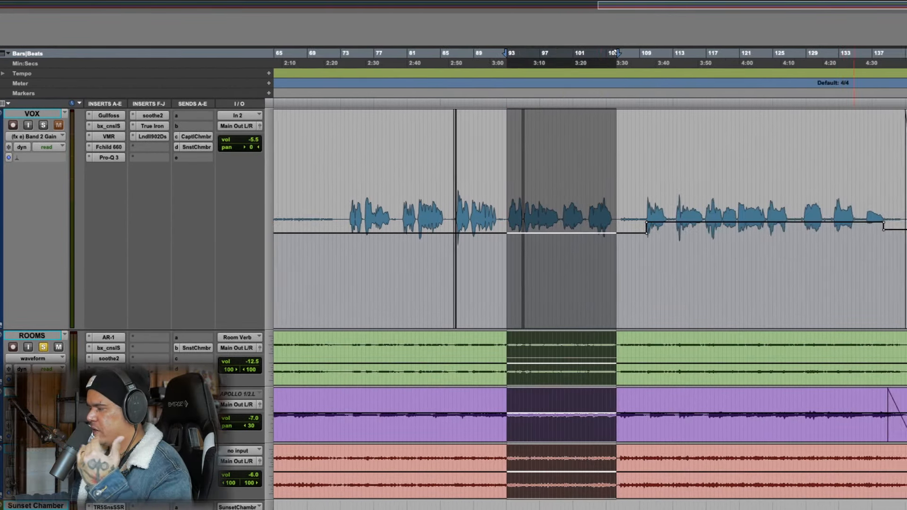
scroll(854, 242, "left", 1)
left_click(47, 125, "alt")
key("space")
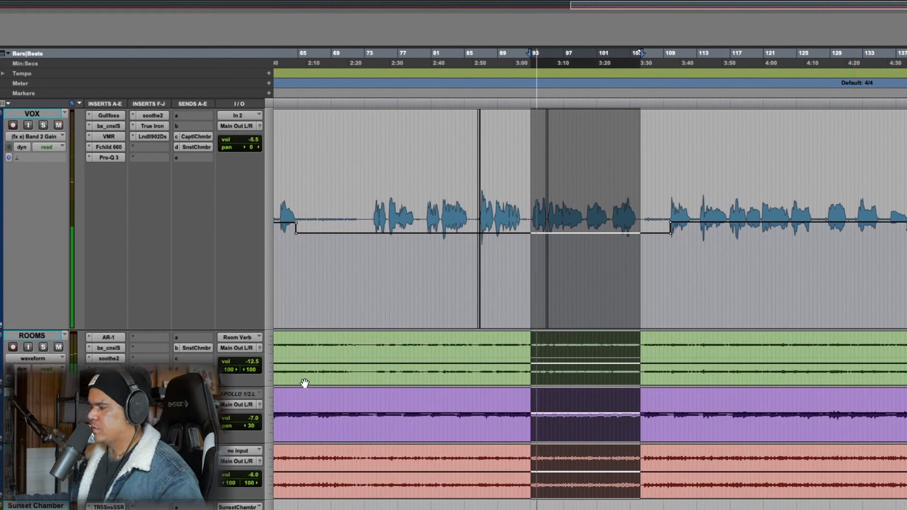
Switch the VOX track's view from the Pro-Q 3 automation to its waveform and stop playback
left_click(47, 136)
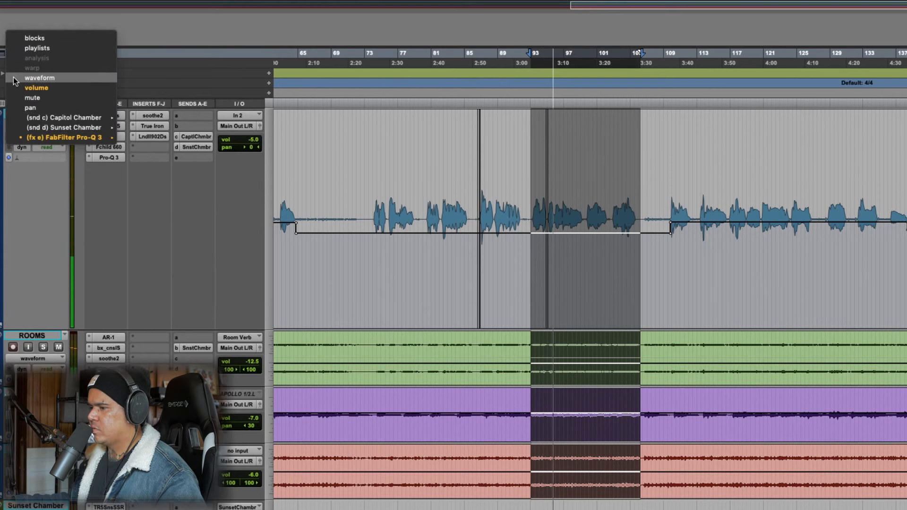
left_click(78, 89)
scroll(449, 385, "down", 5)
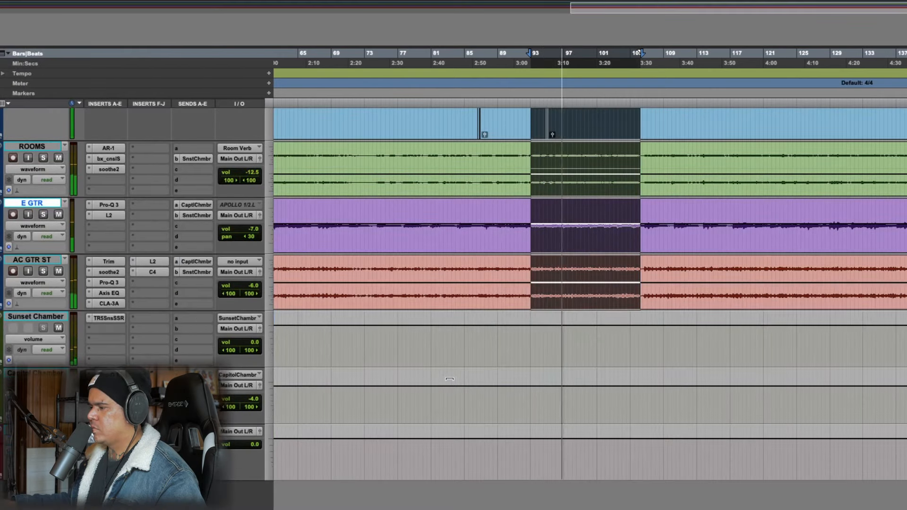
scroll(449, 385, "up", 5)
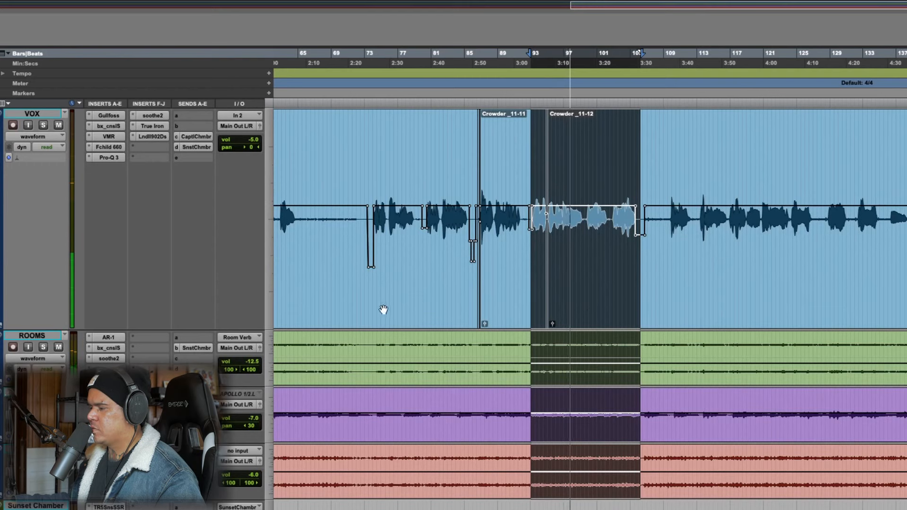
left_click(404, 293)
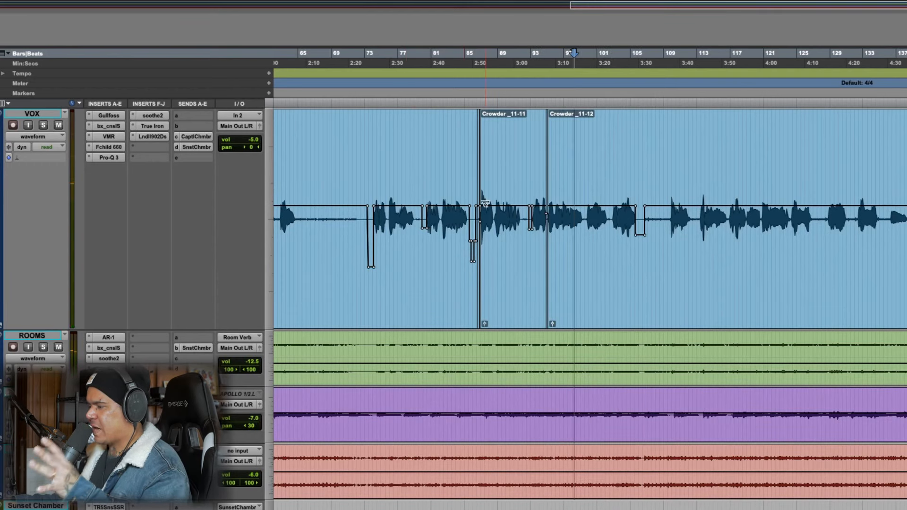
Raise the VOX clip gain on the lowered breath just before bar 74 to about +26.5 dB
left_click(444, 169)
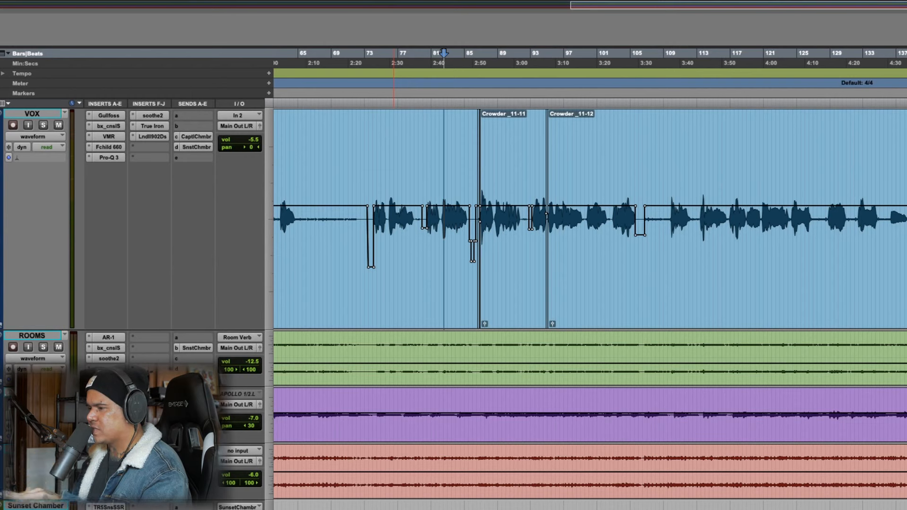
key("t")
key("t")
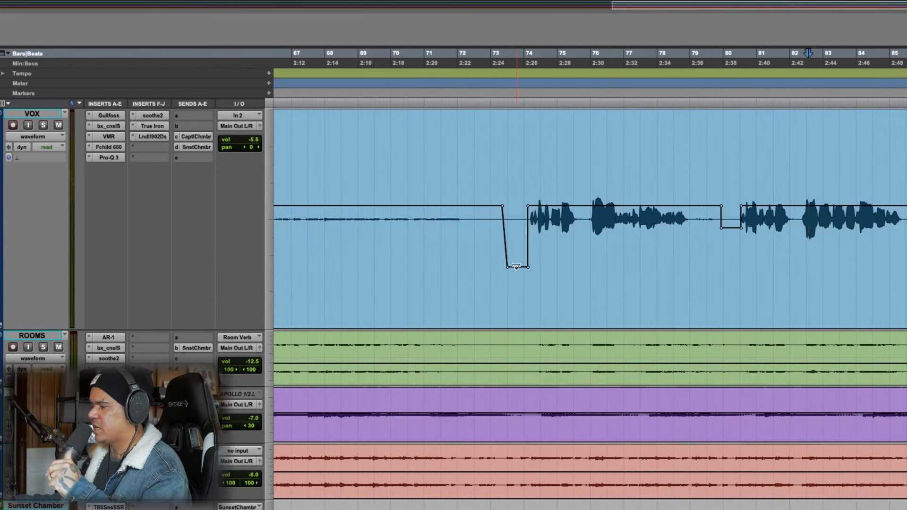
left_click_drag(516, 267, 510, 147)
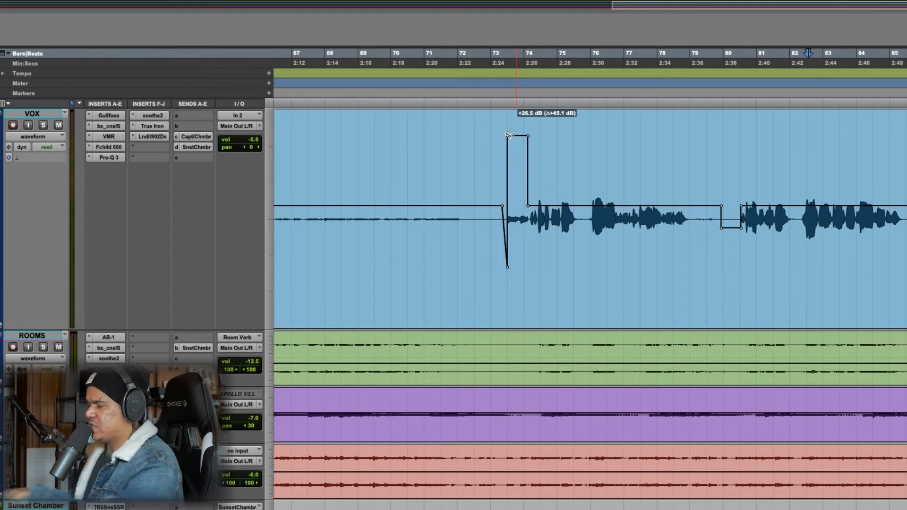
Undo the clip gain raise on the VOX breath just before bar 74 and show the whole song in the timeline
left_click_drag(511, 137, 510, 137)
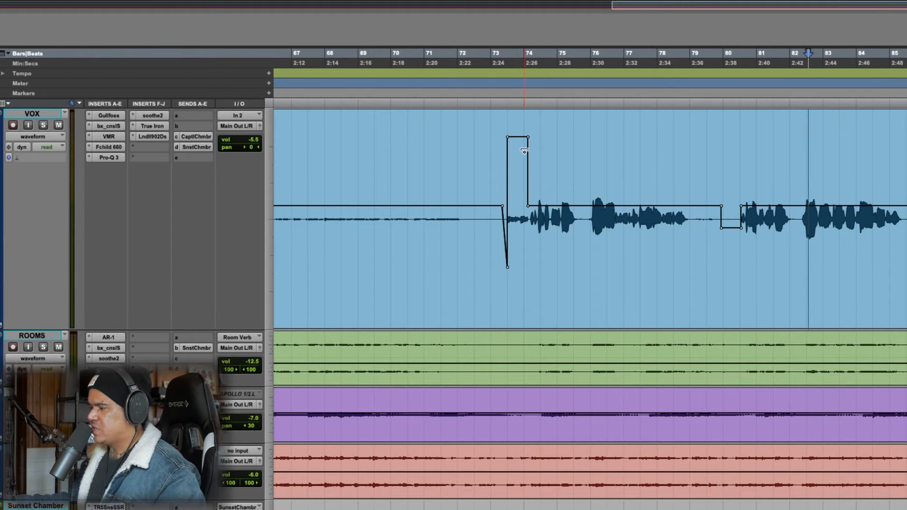
key("ctrl+z")
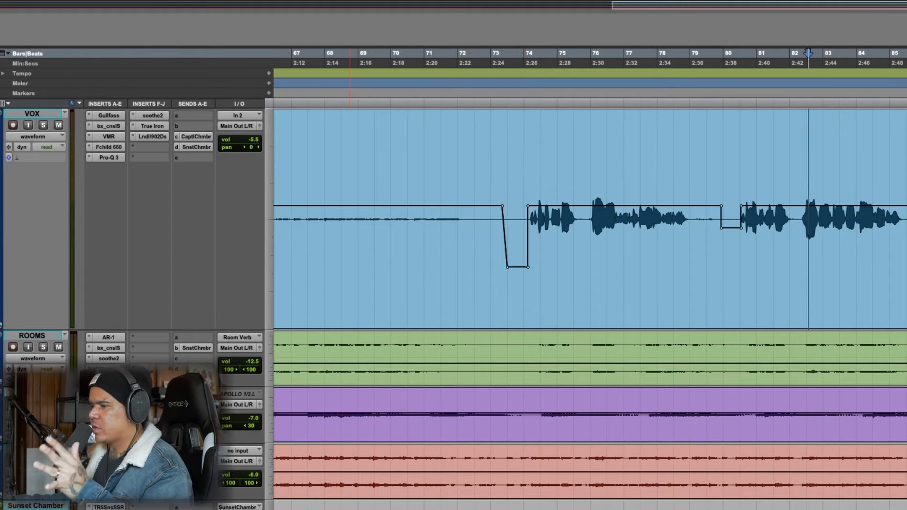
key("r")
key("r")
key("r")
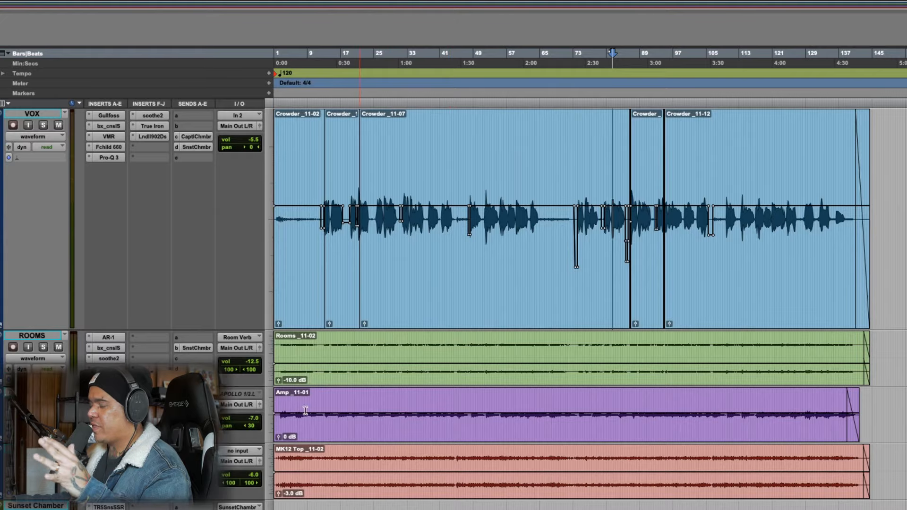
Select about bars 25 to 44 across the tracks and open the Gullfoss insert on the MASTER BUS
scroll(278, 416, "down", 5)
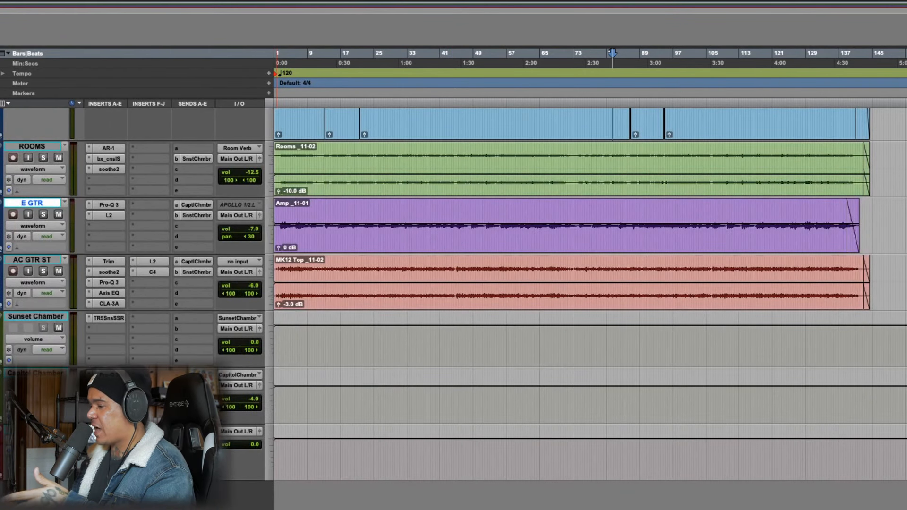
scroll(431, 247, "up", 5)
left_click_drag(374, 171, 453, 171)
scroll(453, 189, "down", 5)
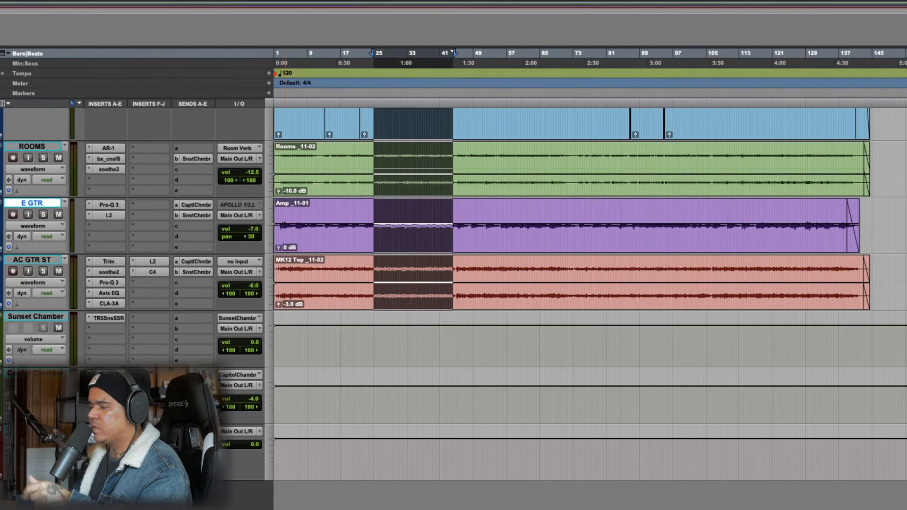
left_click(109, 432)
left_click_drag(569, 144, 413, 109)
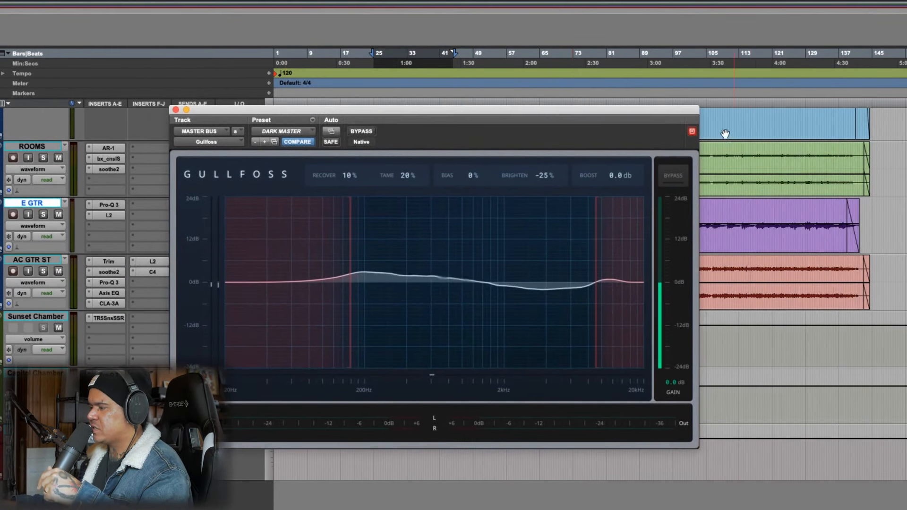
Play the selected passage, compare it with the MASTER BUS Gullfoss bypassed and active, and close the plug-in window
left_click(692, 131)
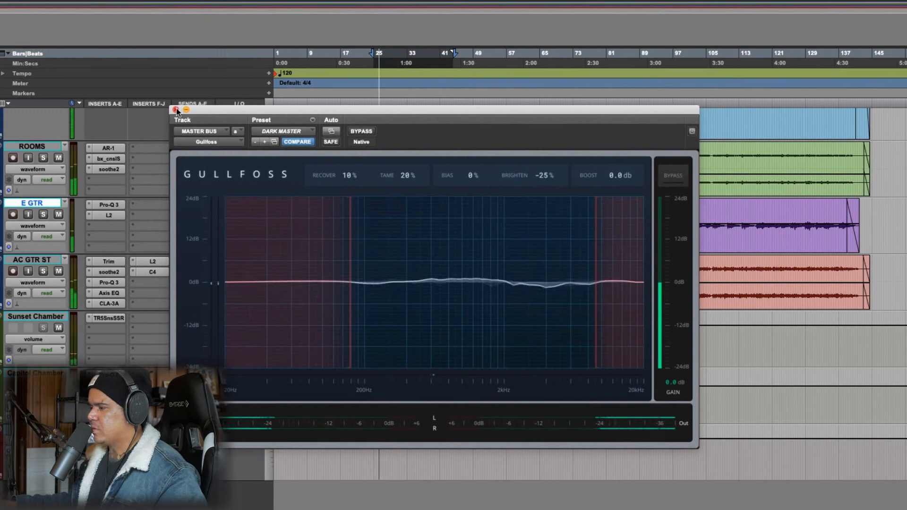
left_click(361, 132)
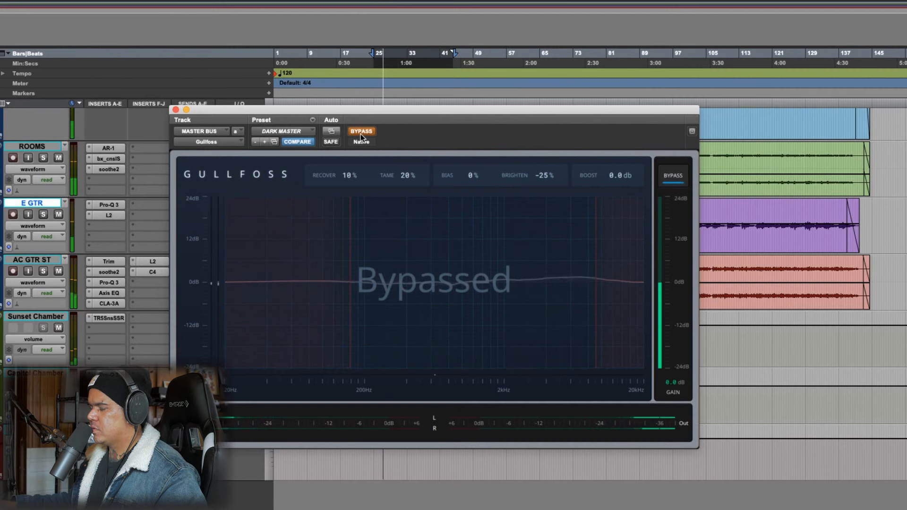
left_click(362, 132)
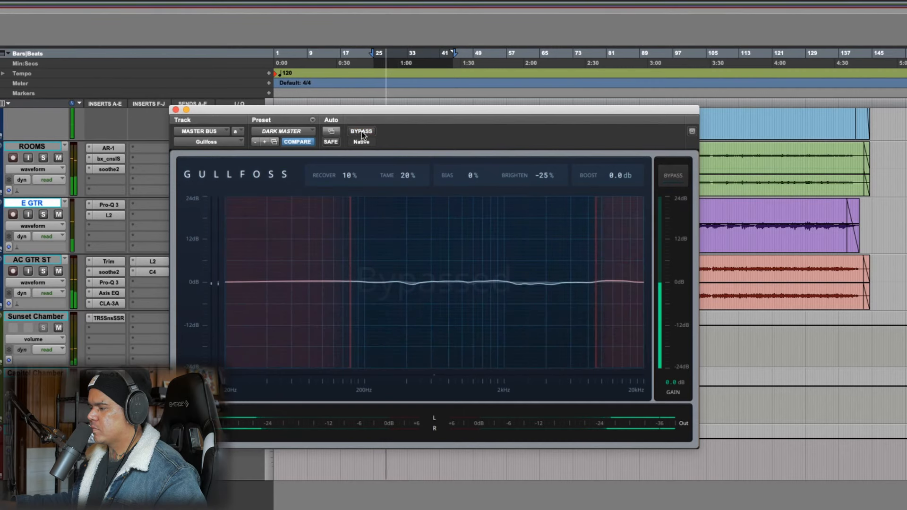
left_click(176, 110)
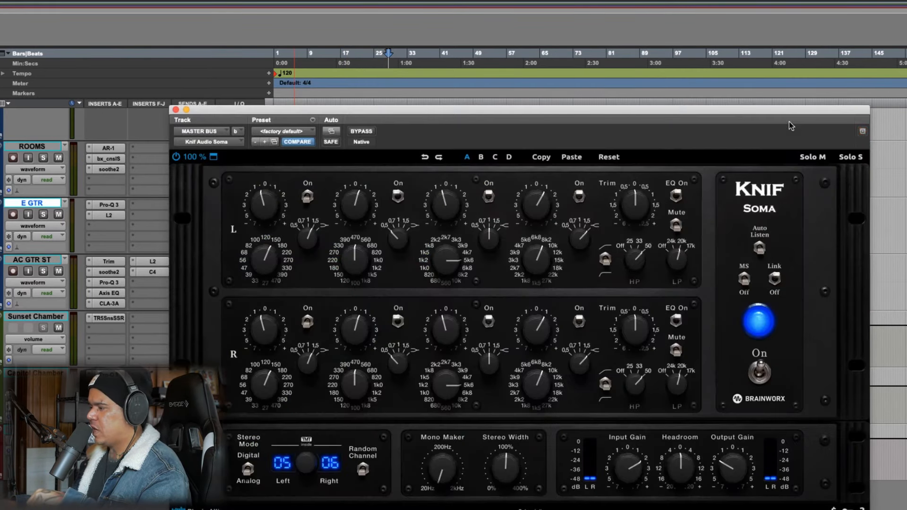
Play the mix with the MASTER BUS Knif Audio Soma EQ bypassed and active, and close its window
left_click_drag(790, 112, 818, 58)
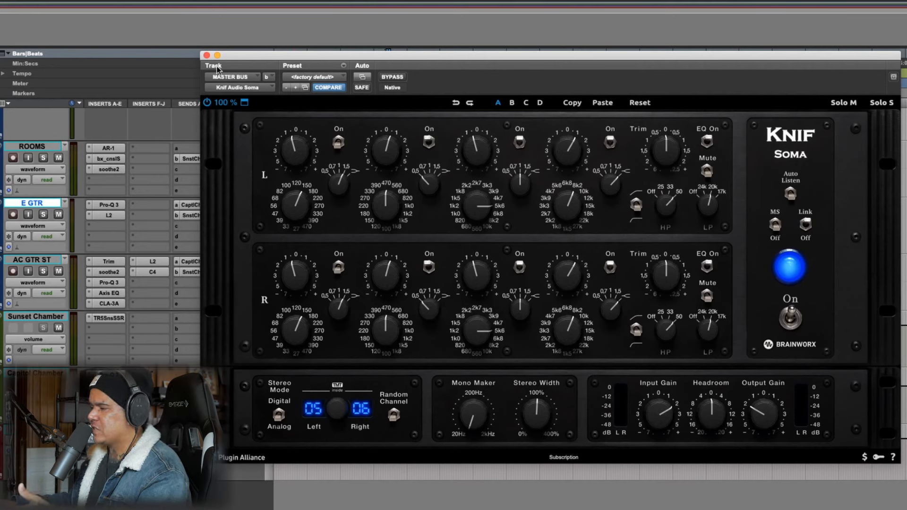
left_click_drag(361, 61, 251, 156)
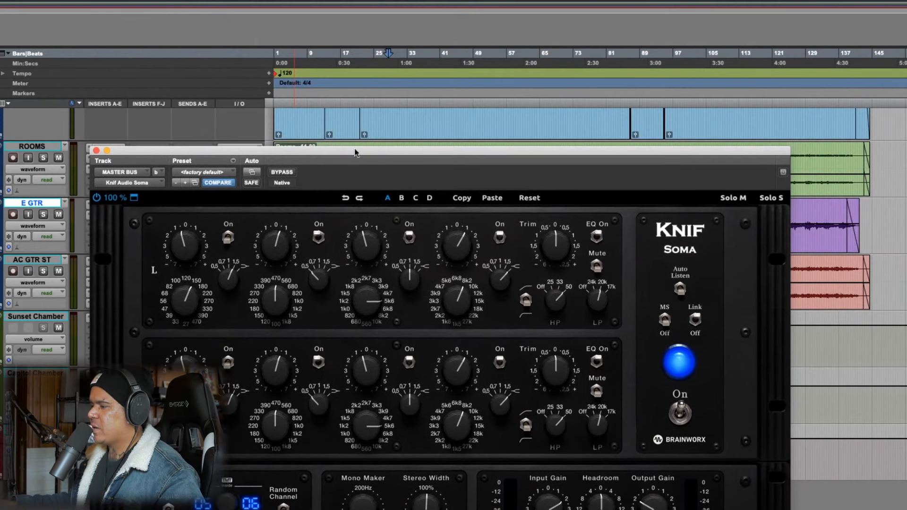
left_click_drag(439, 152, 485, 74)
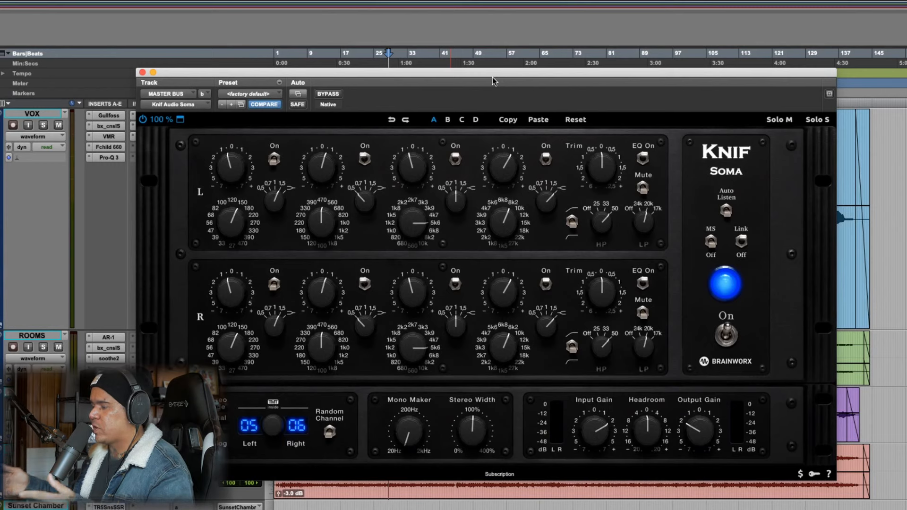
left_click(329, 94)
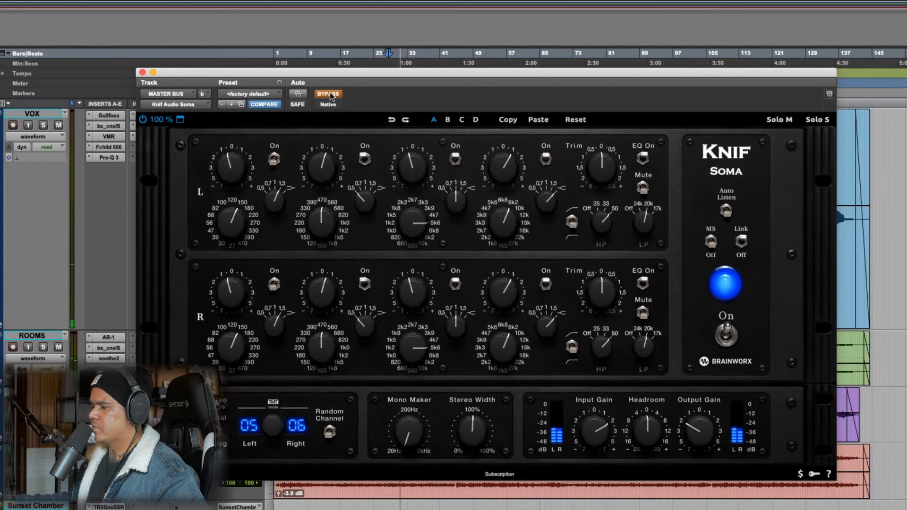
left_click(330, 94)
key("space")
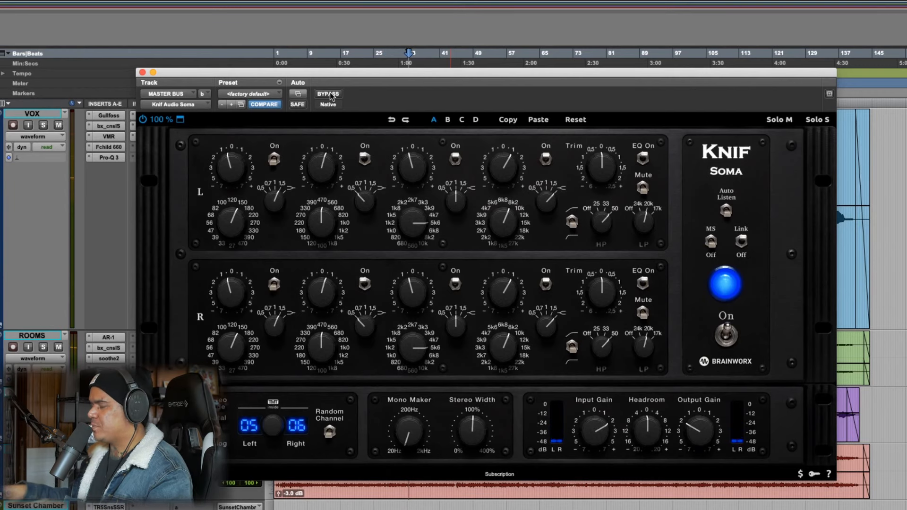
left_click(142, 73)
Open the UAD Manley Variable Mu insert on the MASTER BUS and select about bars 31 to 43 on the VOX track
scroll(244, 420, "down", 5)
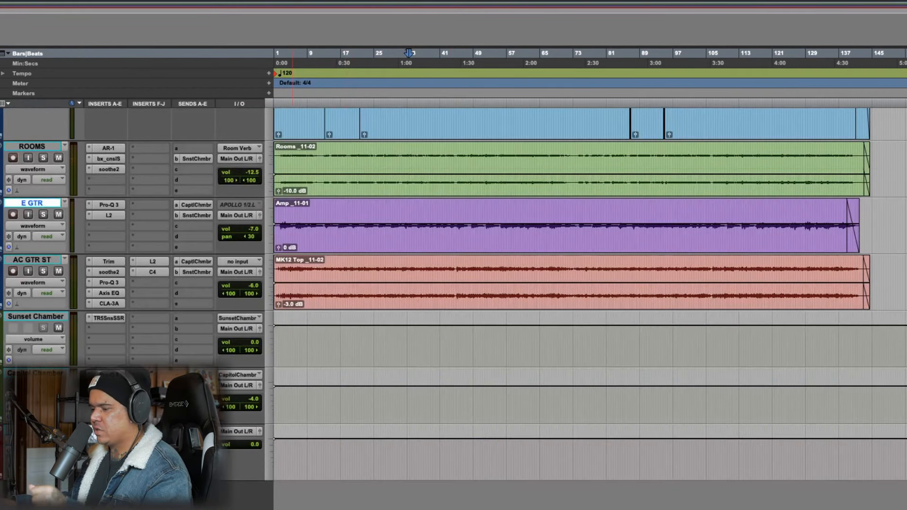
left_click(109, 452)
scroll(756, 165, "up", 5)
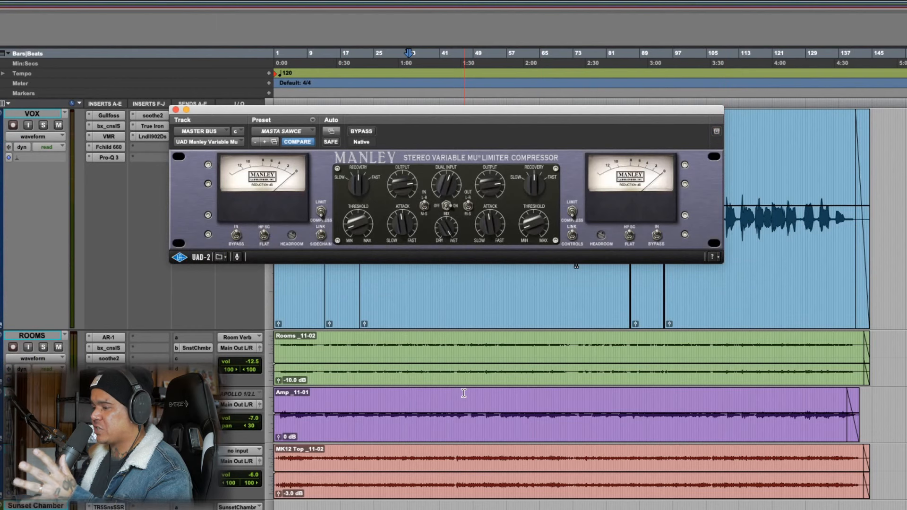
left_click_drag(439, 113, 469, 257)
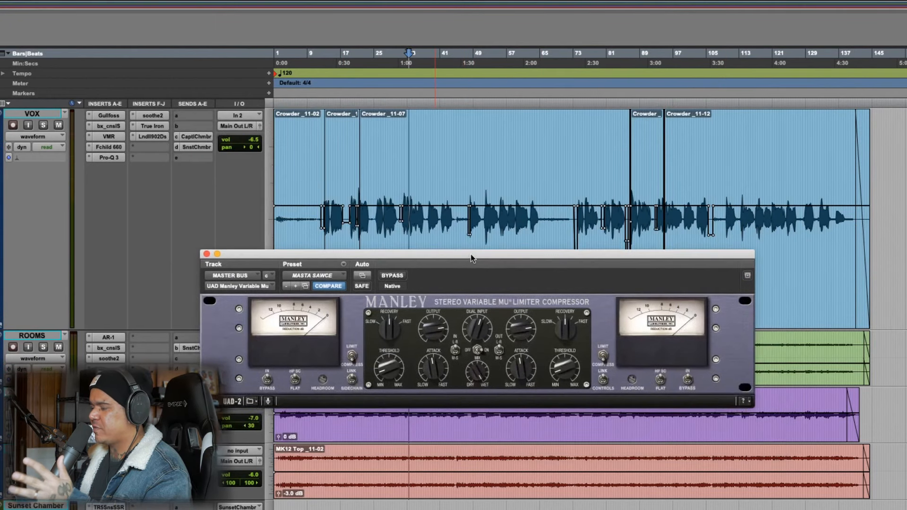
left_click_drag(399, 177, 452, 188)
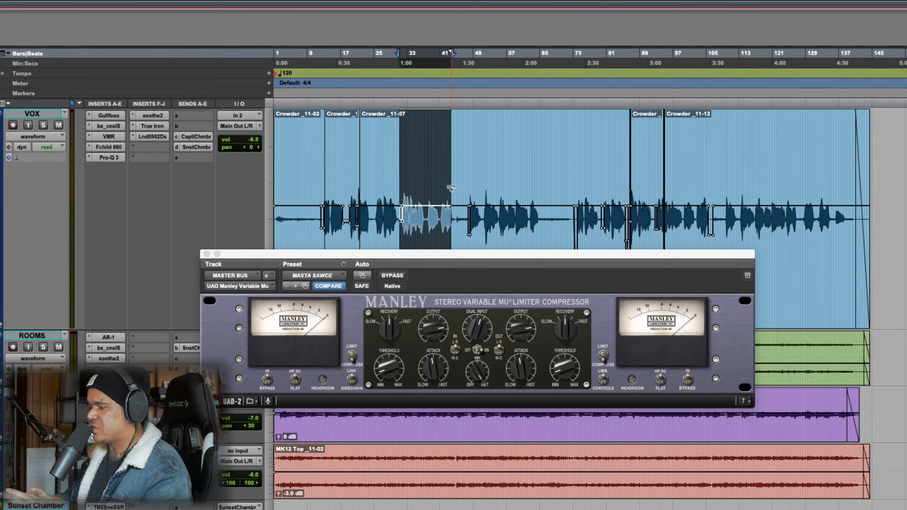
Play the selection with the Manley Variable Mu bypassed and active, and close the compressor's window
key("space")
key("space")
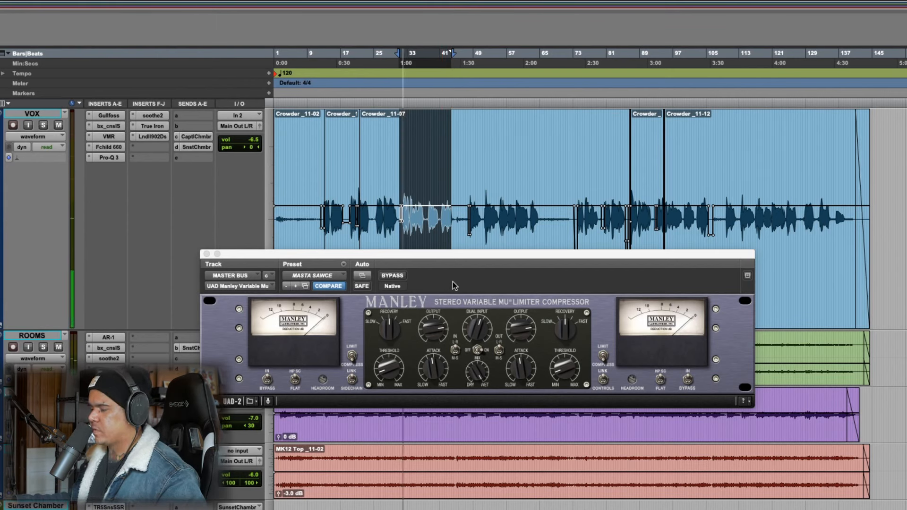
left_click(392, 276)
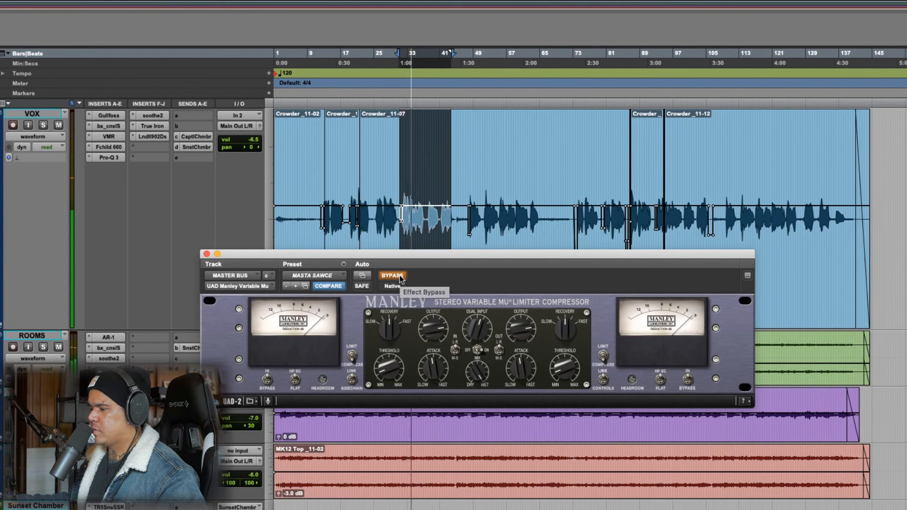
left_click(400, 277)
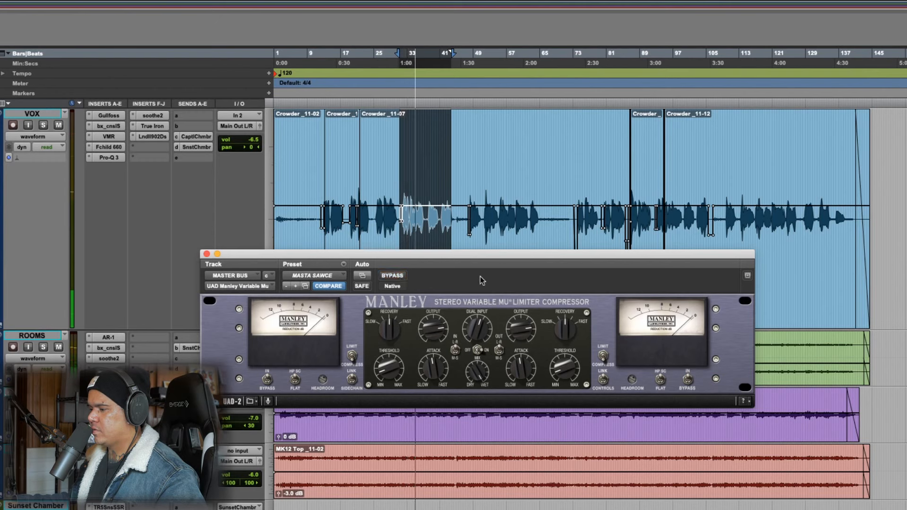
key("space")
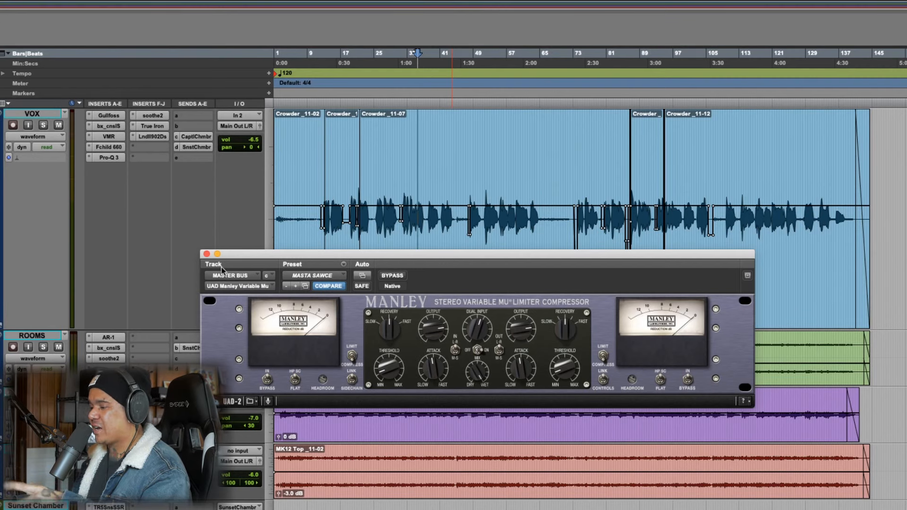
left_click(207, 255)
Open the soothe2 insert on the MASTER BUS and play a selection of about bars 51 to 64
scroll(446, 326, "down", 5)
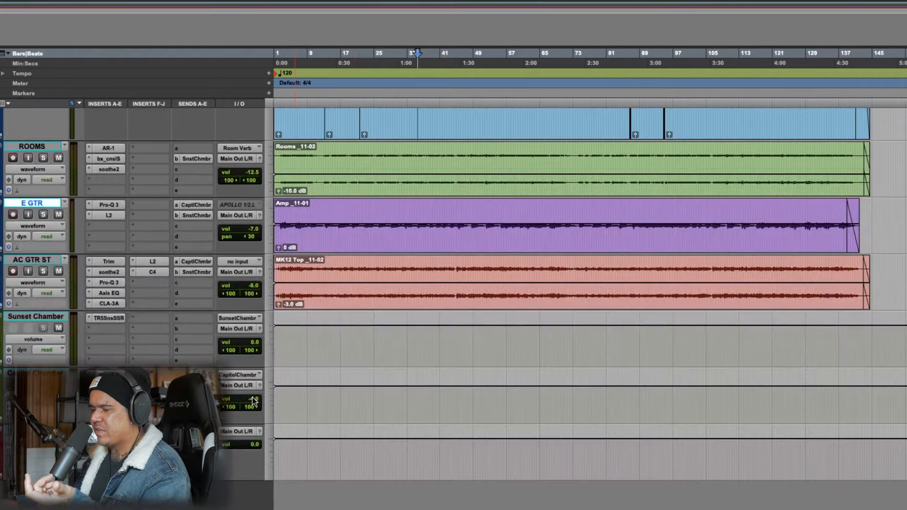
left_click(109, 442)
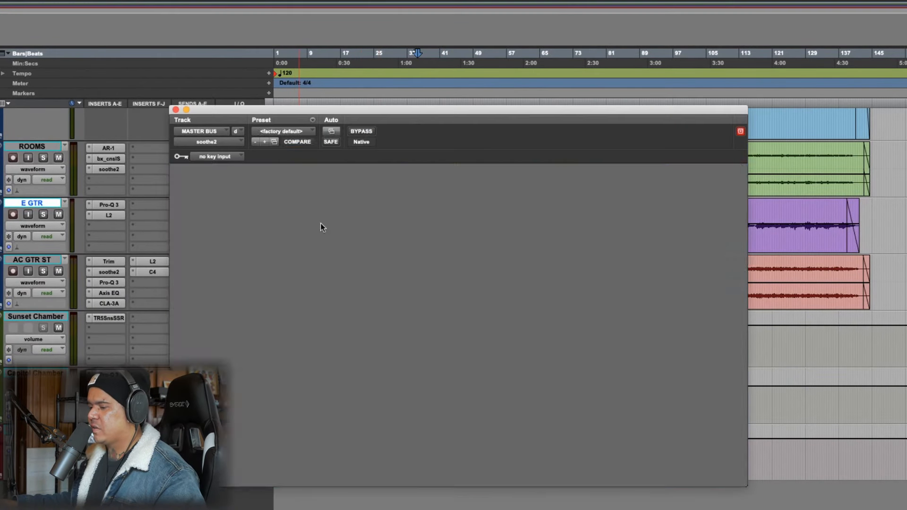
left_click_drag(728, 113, 324, 66)
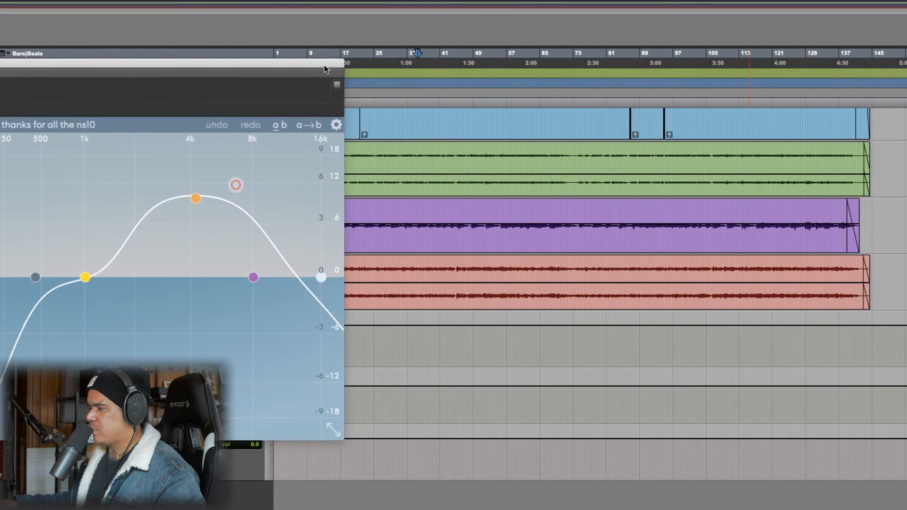
scroll(468, 314, "up", 5)
left_click_drag(481, 170, 539, 171)
left_click_drag(244, 66, 701, 91)
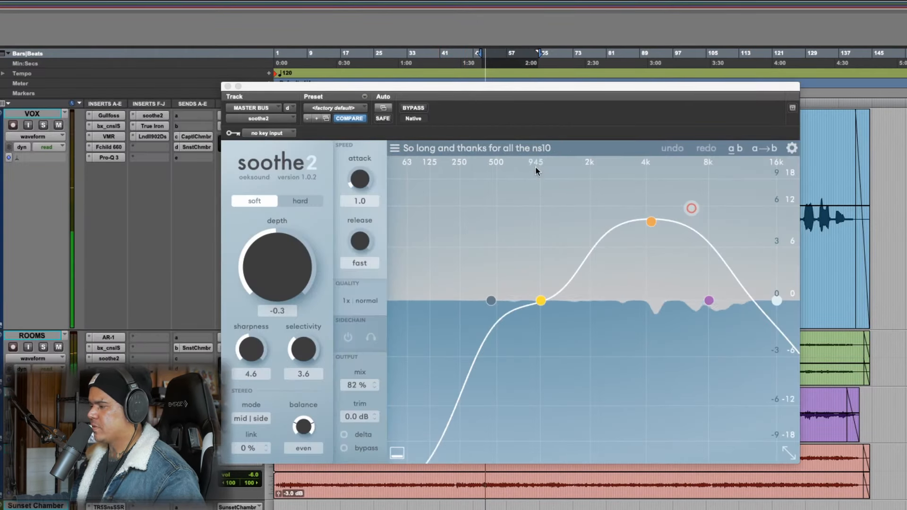
Compare the mix with soothe2 bypassed and active, and set the plug-in's depth to -2.1
left_click(414, 109)
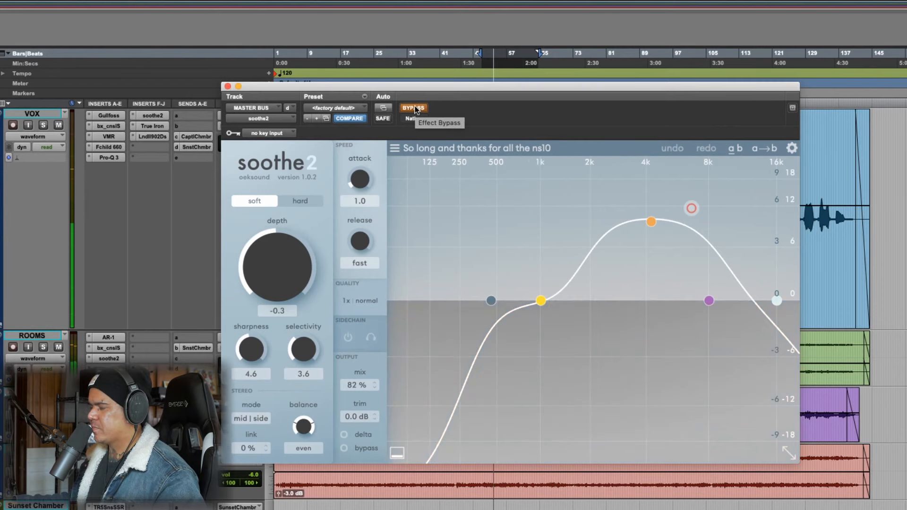
left_click(414, 109)
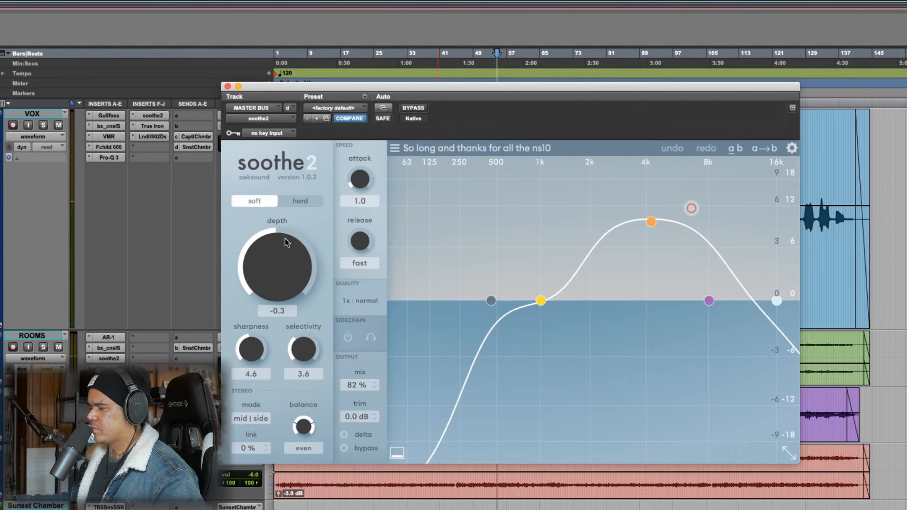
mouse_move(287, 242)
left_mouse_down()
mouse_move(288, 313)
mouse_move(282, 261)
mouse_move(297, 220)
mouse_move(289, 251)
left_mouse_up()
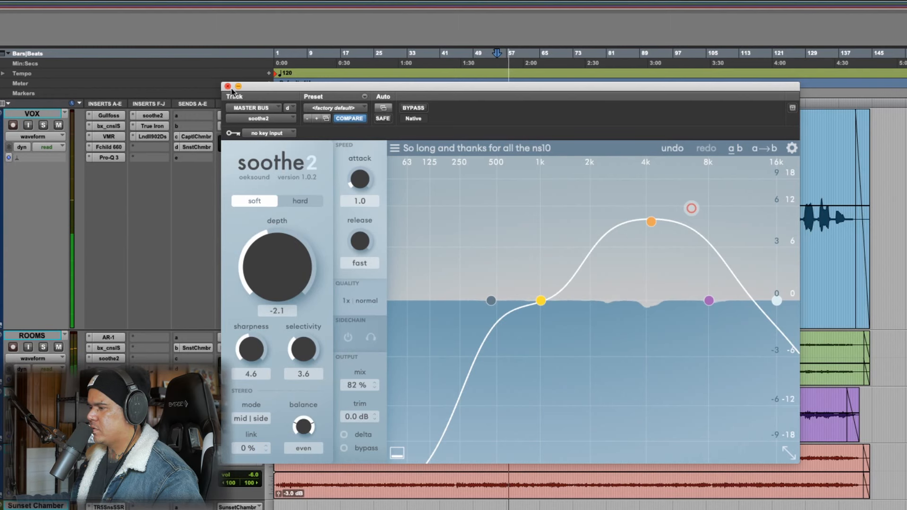
left_click(228, 86)
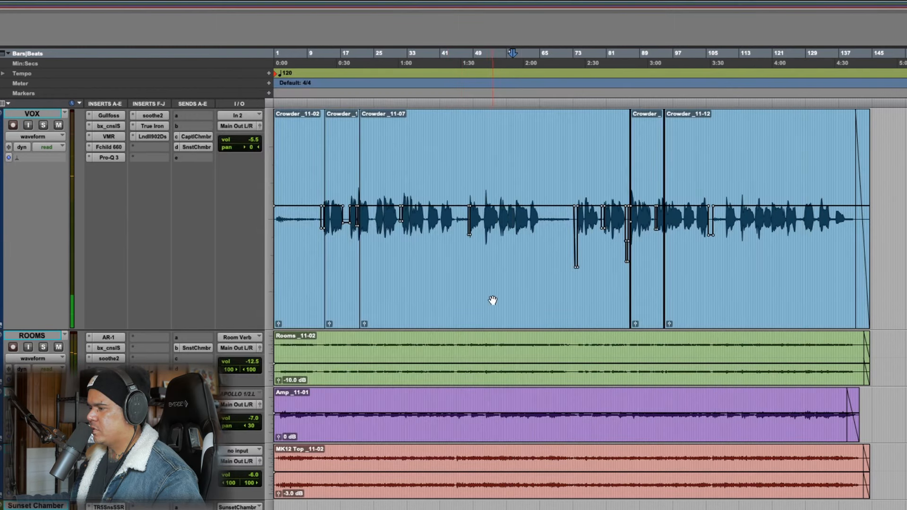
Open the Oxford Inflator insert on the MASTER BUS and play a selection of about bars 55 to 64
scroll(472, 326, "down", 5)
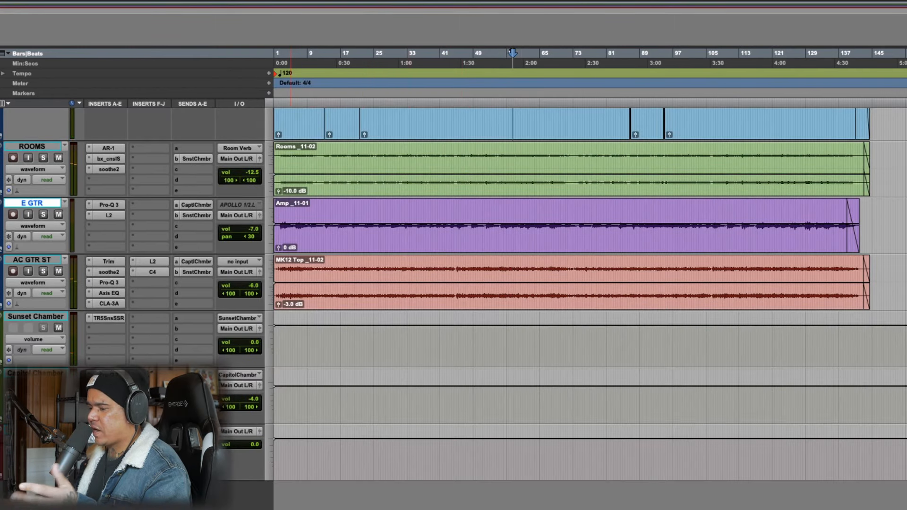
left_click(109, 443)
left_click_drag(408, 114, 400, 184)
scroll(601, 243, "up", 5)
left_click_drag(499, 178, 539, 180)
left_click_drag(392, 185, 552, 170)
key("space")
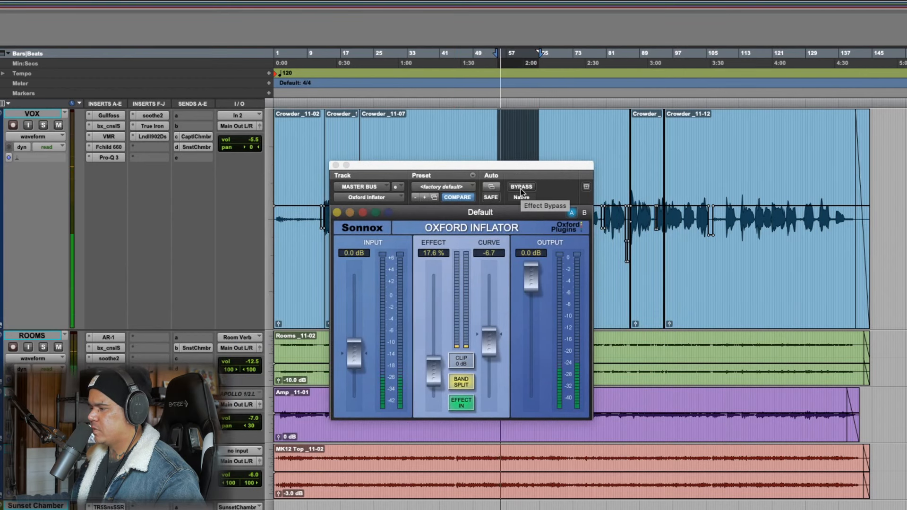
Compare the mix with the Oxford Inflator bypassed and active, and close its window
left_click(522, 188)
left_click(522, 188)
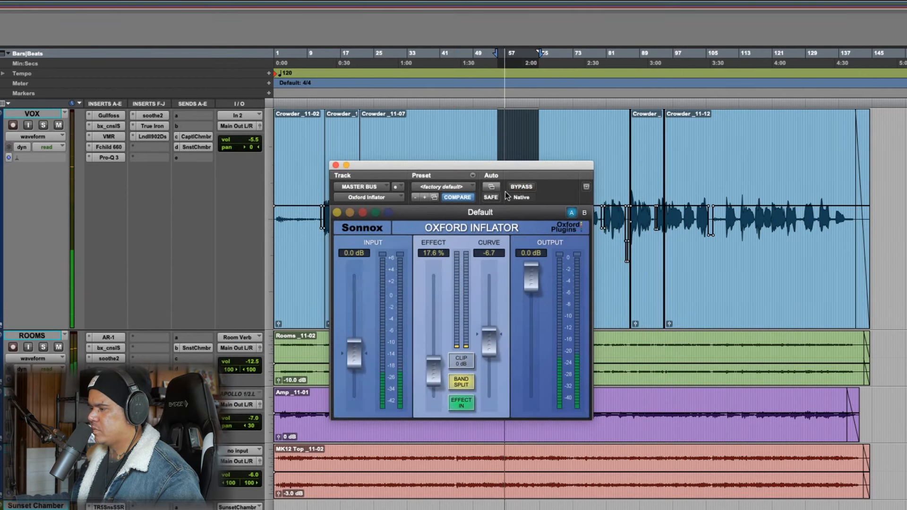
left_click(336, 165)
scroll(248, 406, "down", 5)
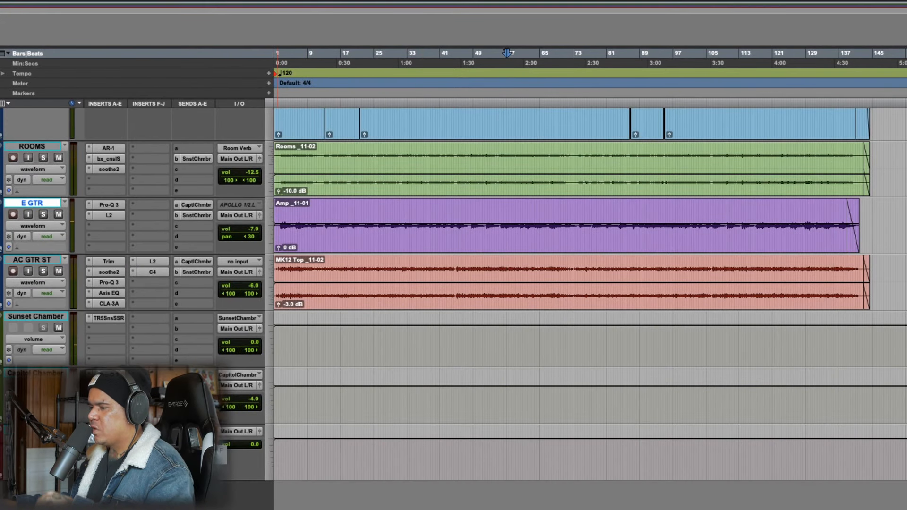
View the Trim insert on the MASTER BUS, close it, and open the FabFilter Pro-L 2 insert on the same track
left_click(108, 432)
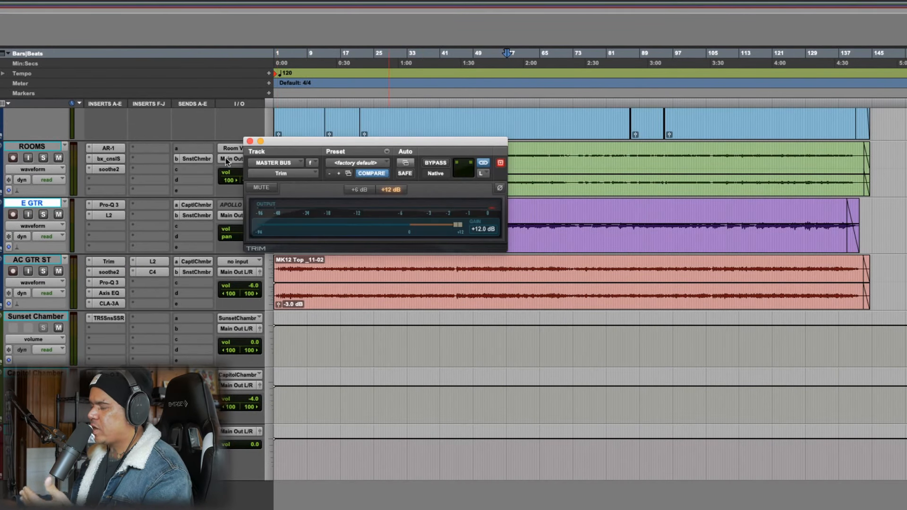
left_click(250, 141)
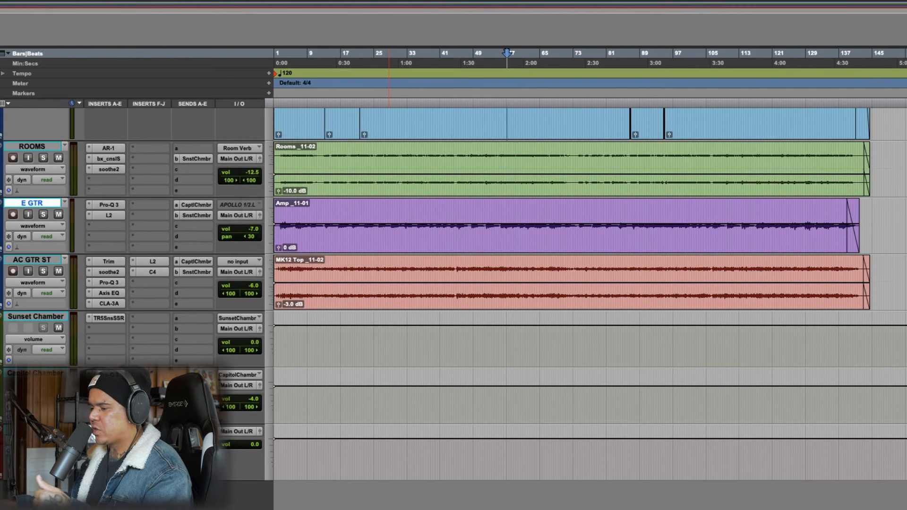
left_click(108, 453)
left_click_drag(460, 141, 447, 119)
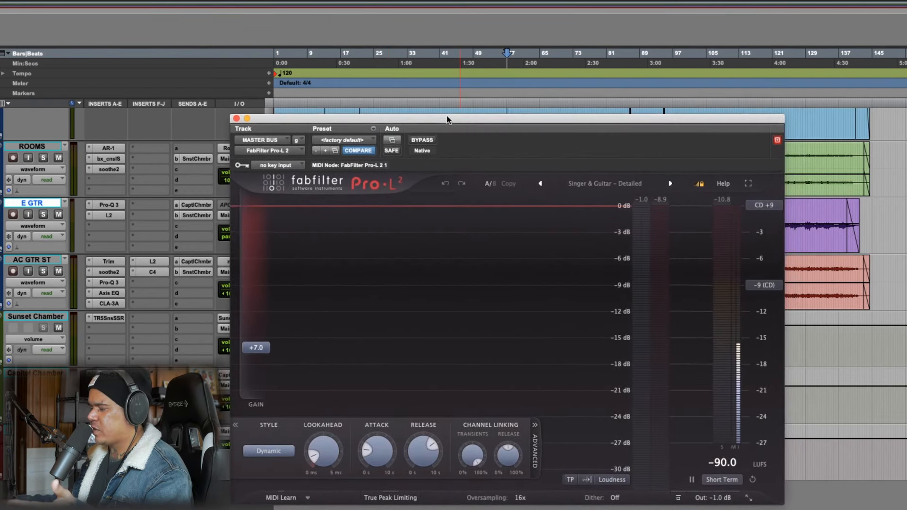
Select about bars 51 to 64 of the VOX track with the Pro-L 2 window moved aside
left_click_drag(760, 122, 751, 215)
scroll(604, 192, "up", 3)
scroll(520, 185, "down", 3)
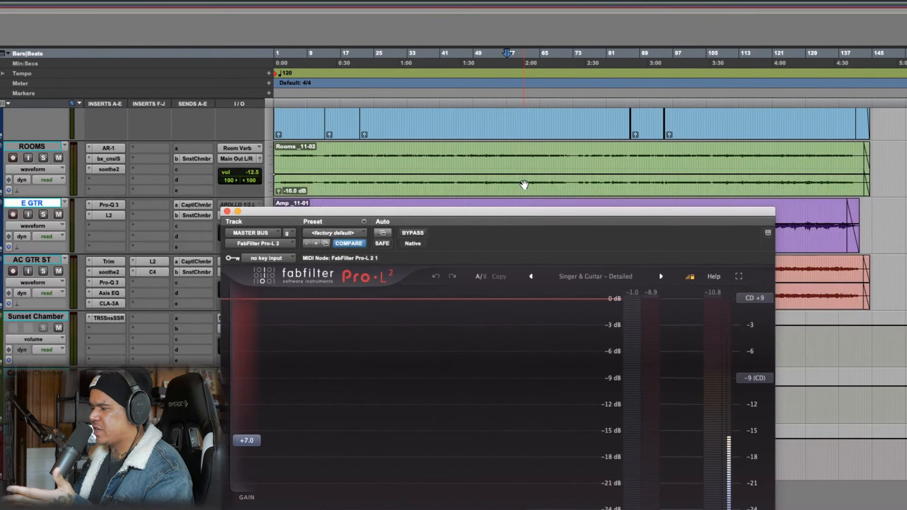
scroll(524, 184, "up", 3)
left_click_drag(482, 178, 535, 182)
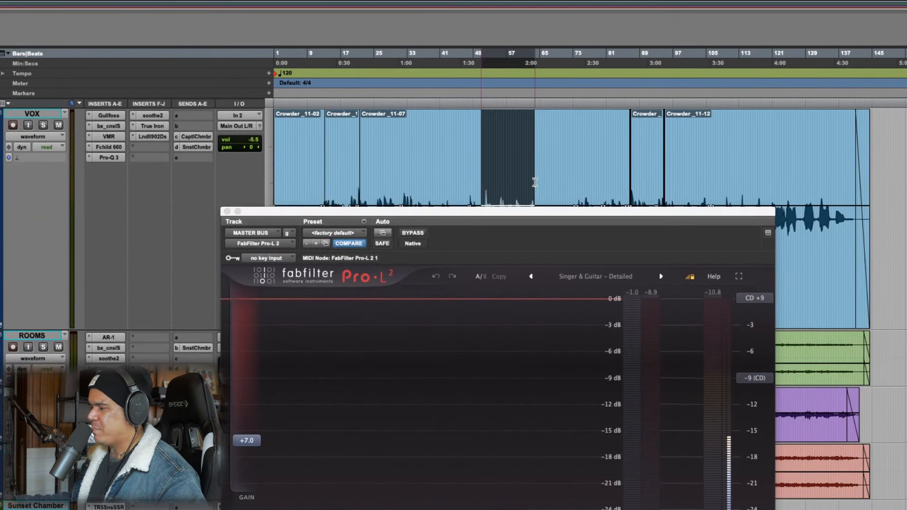
left_click_drag(545, 220, 569, 93)
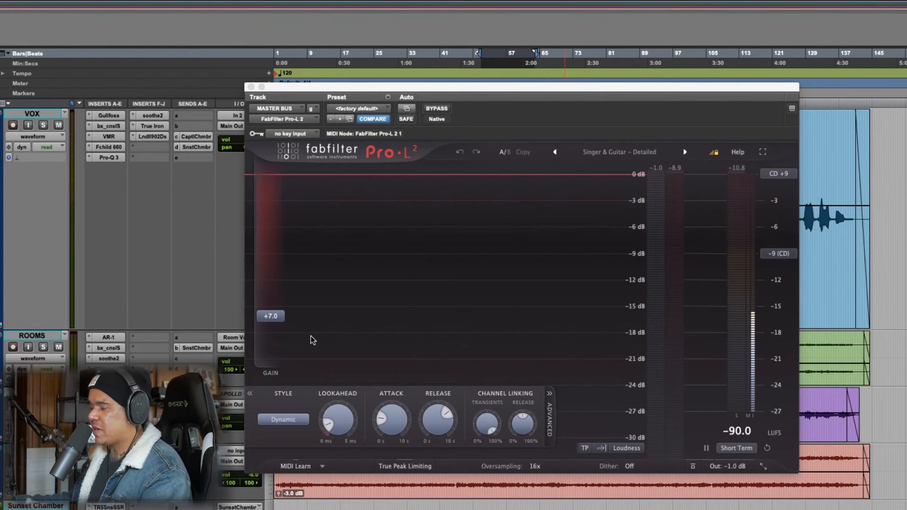
Inspect the Pro-L 2 gain setting, play the selection through the limiter, and close the plug-in window
mouse_move(285, 325)
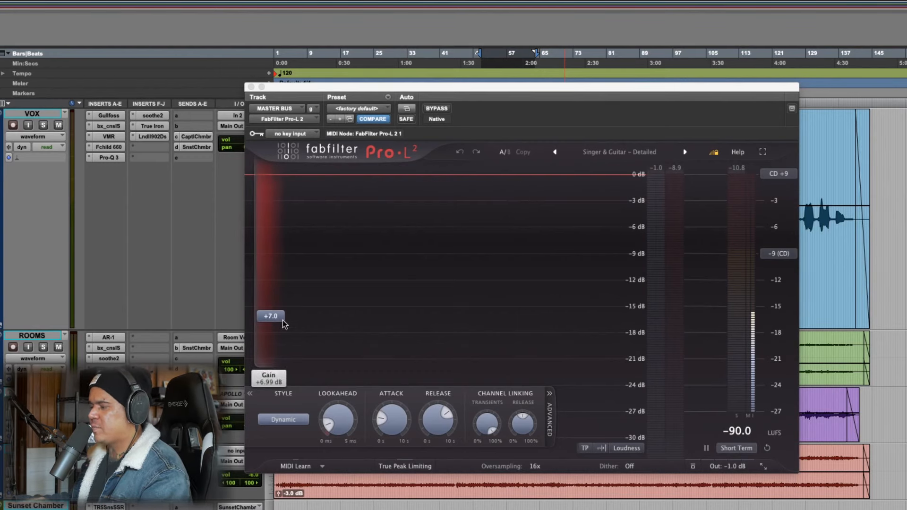
left_click_drag(535, 89, 527, 118)
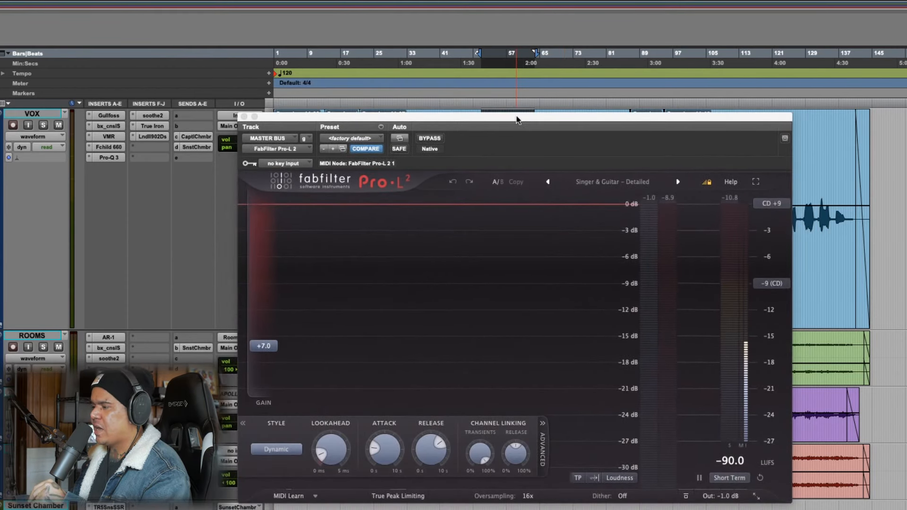
key("space")
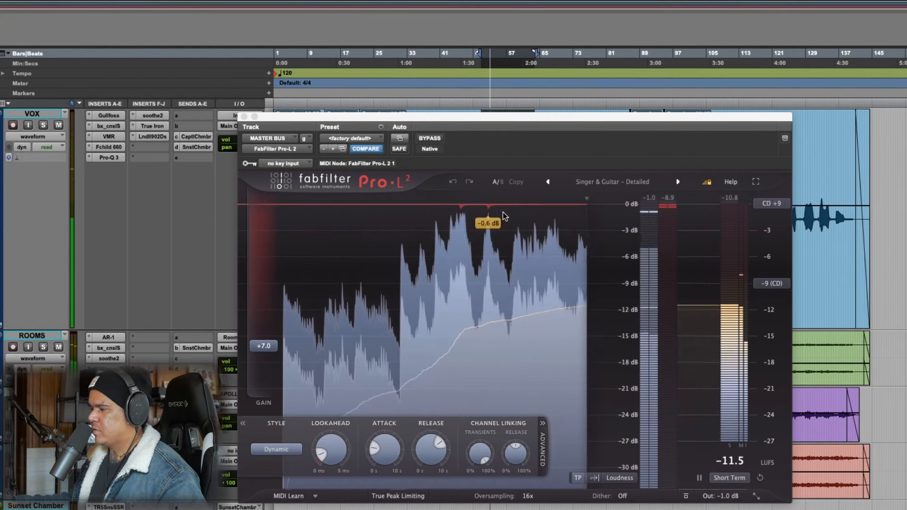
key("space")
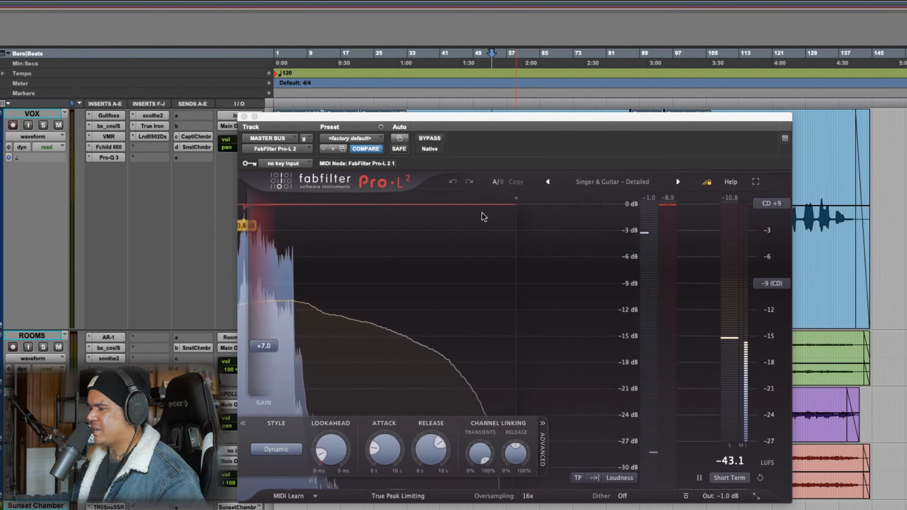
left_click(244, 116)
Select about bars 47 to 65 on the VOX track and audition the passage with only the ROOMS track soloed
scroll(259, 415, "down", 5)
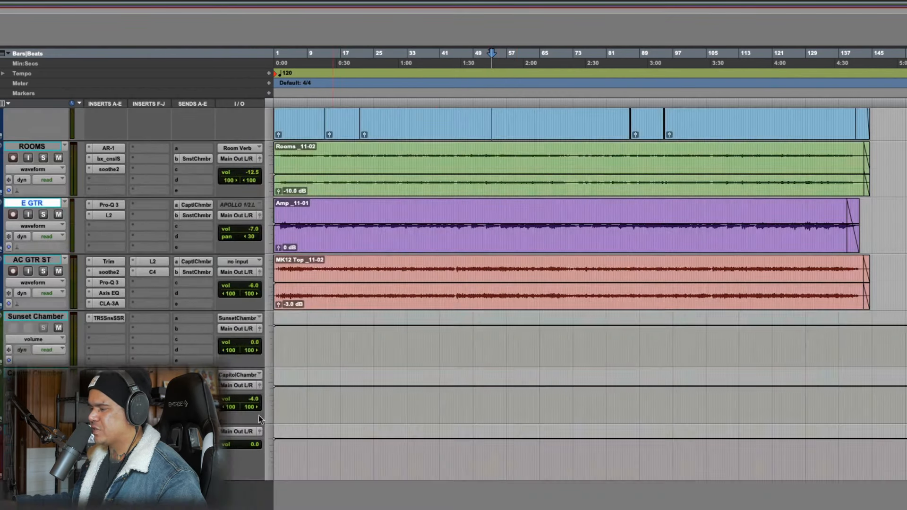
scroll(583, 393, "up", 5)
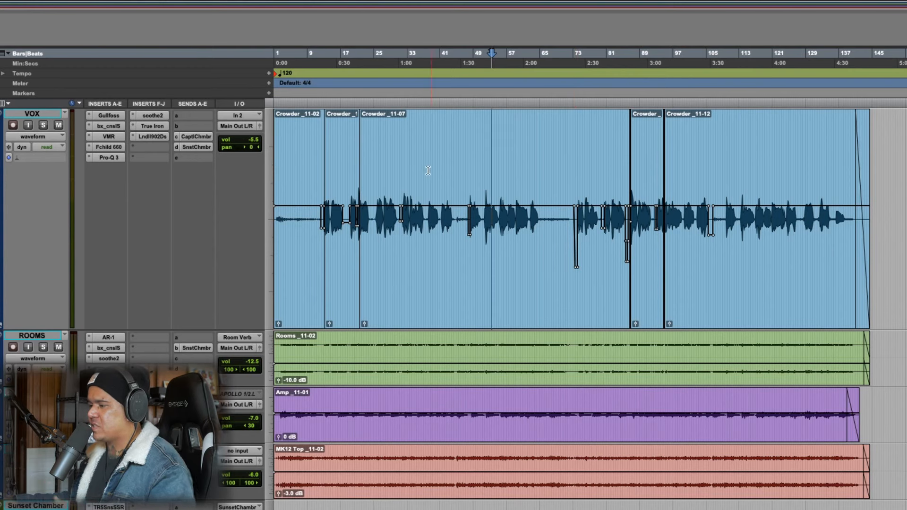
left_click(465, 165)
left_click_drag(465, 165, 541, 167)
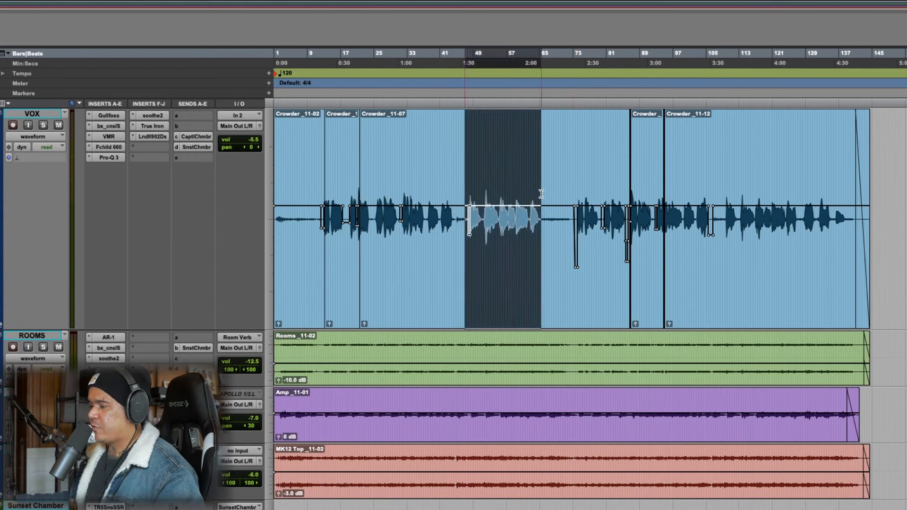
key("space")
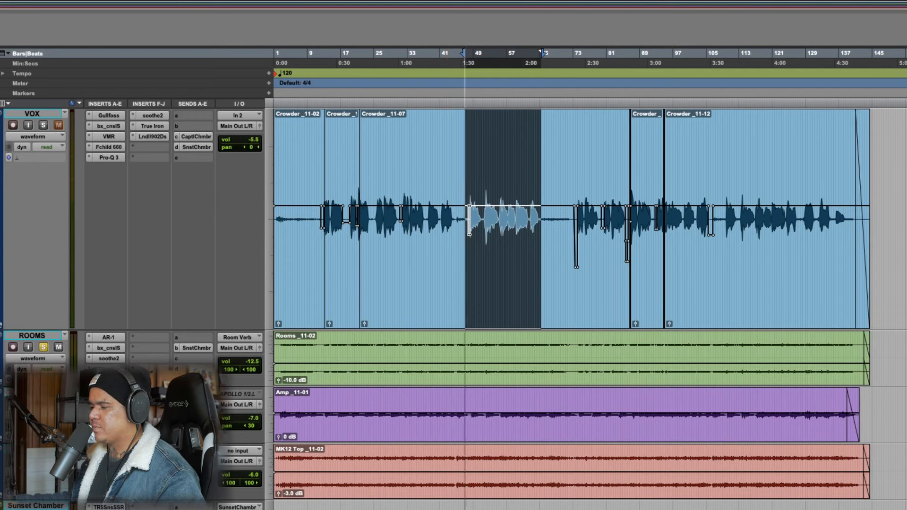
key("space")
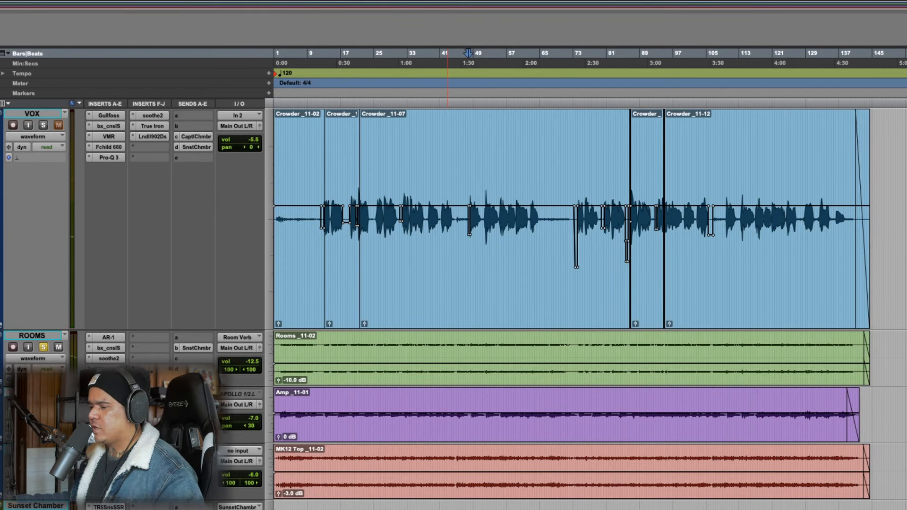
key("space")
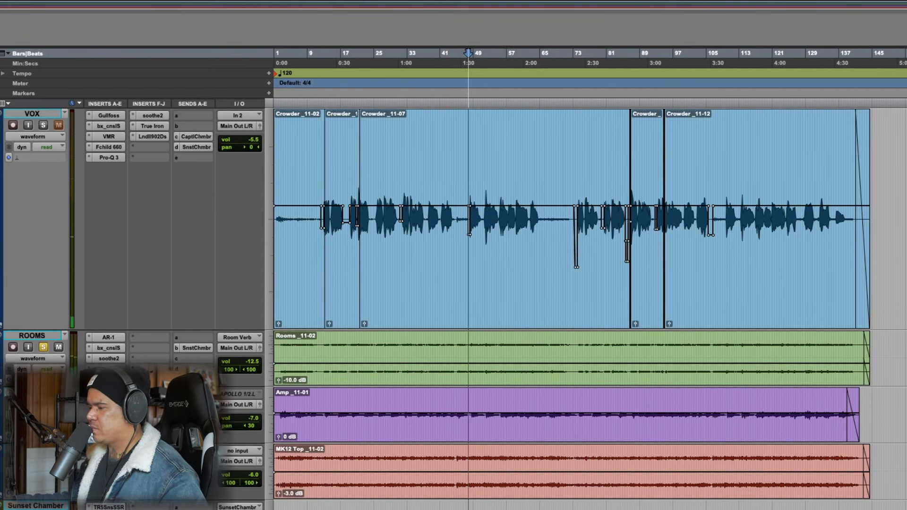
key("space")
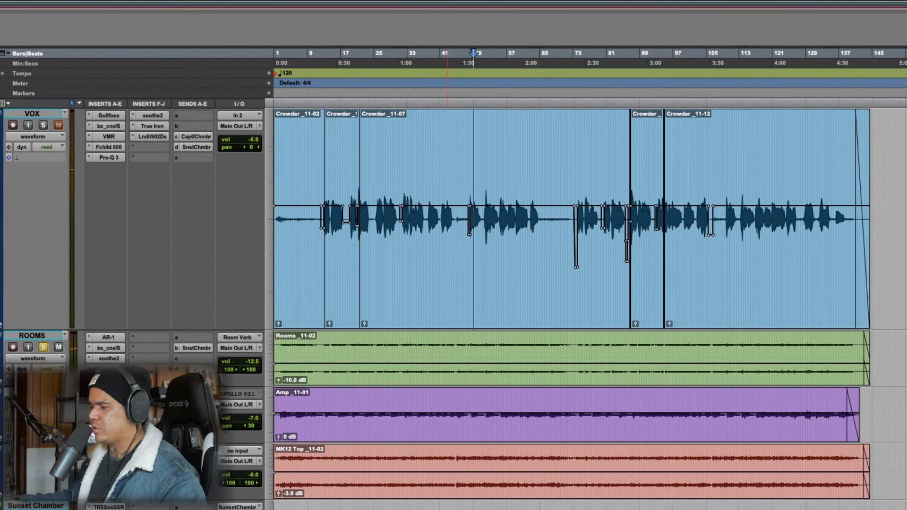
key("space")
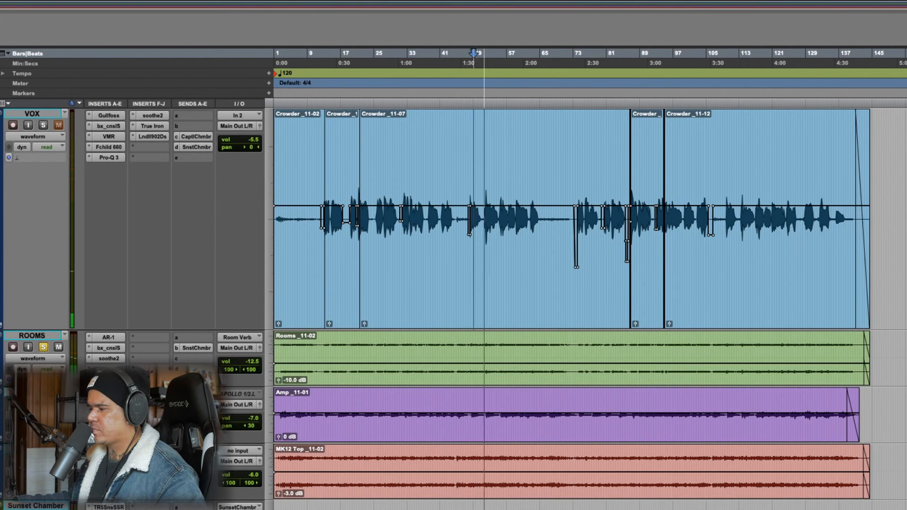
Solo the VOX track together with ROOMS and resume playback
key("space")
left_click(43, 126)
key("space")
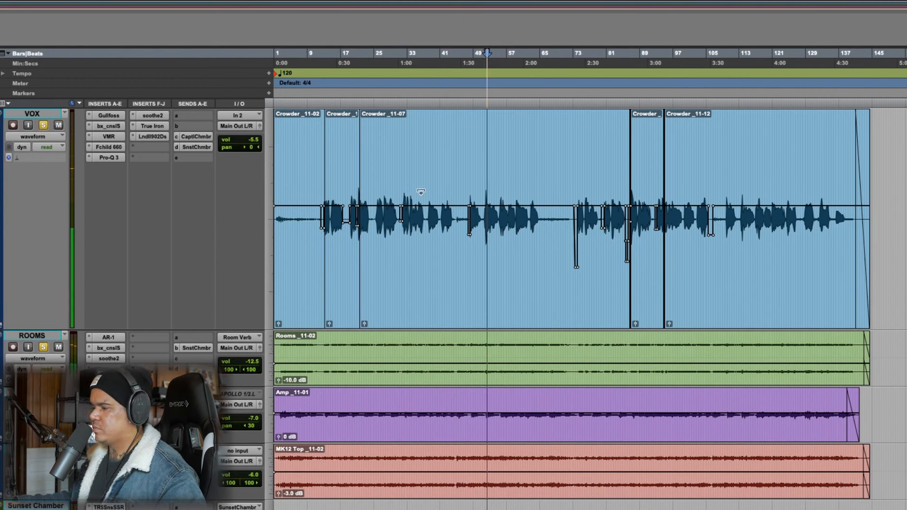
Switch the VOX track to its volume view, clear the solos, and lower its overall volume automation to -6.0
left_click(33, 136)
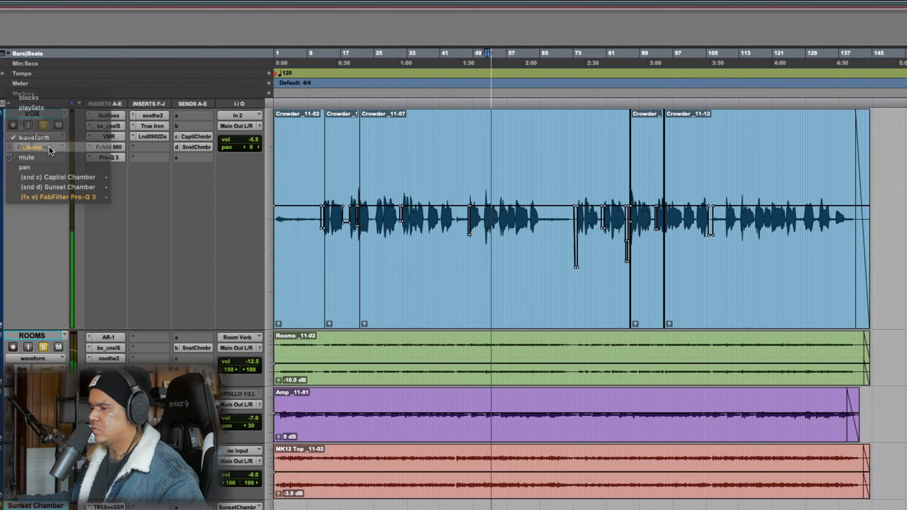
left_click(32, 147)
left_click(43, 125, "alt")
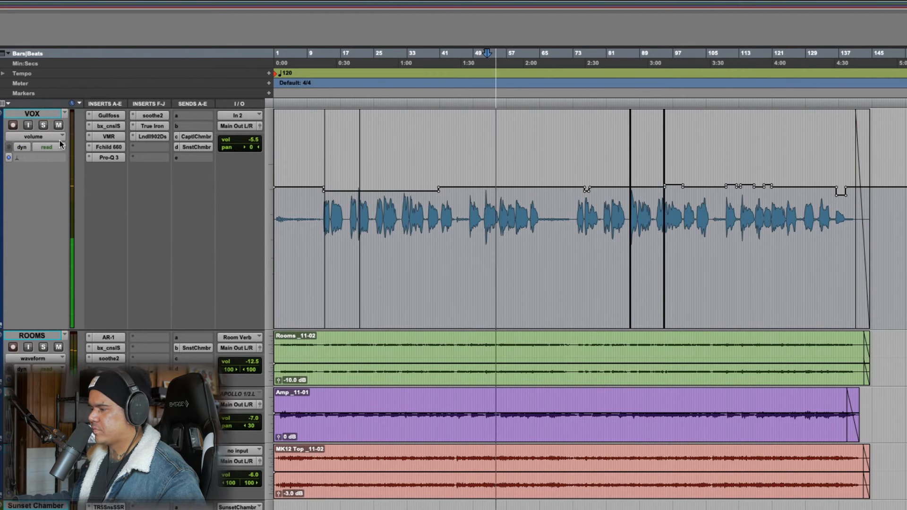
left_click_drag(497, 187, 495, 198)
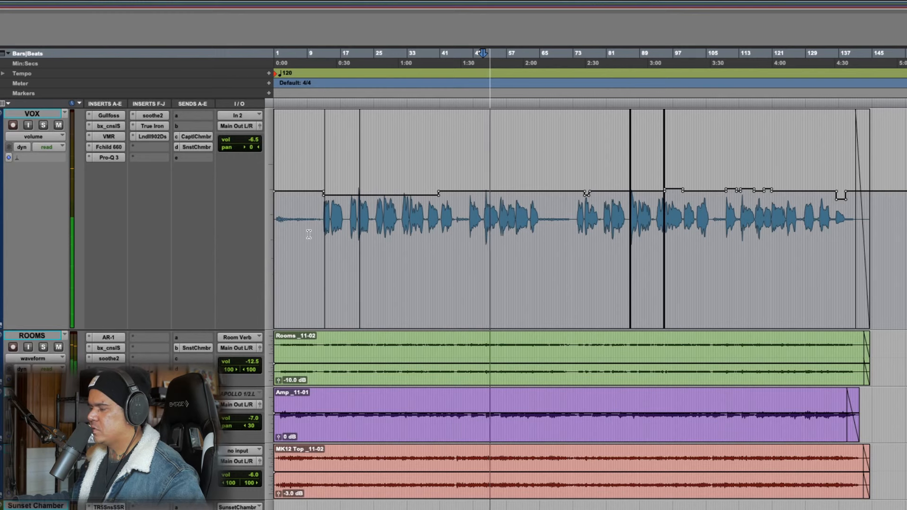
left_click_drag(809, 194, 809, 190)
Switch the ROOMS track to its volume view, set its volume to -13.0, and audition the mix from about bar 50
left_click(53, 358)
left_click(33, 383)
left_click_drag(900, 348, 899, 348)
left_click(478, 365)
key("space")
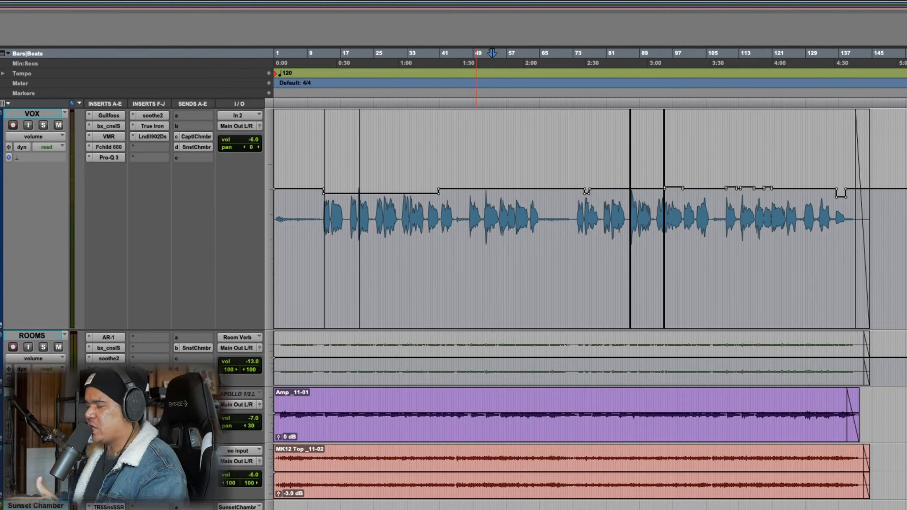
Select about bars 48 to 64 on the VOX track for playback
left_click_drag(468, 232, 538, 237)
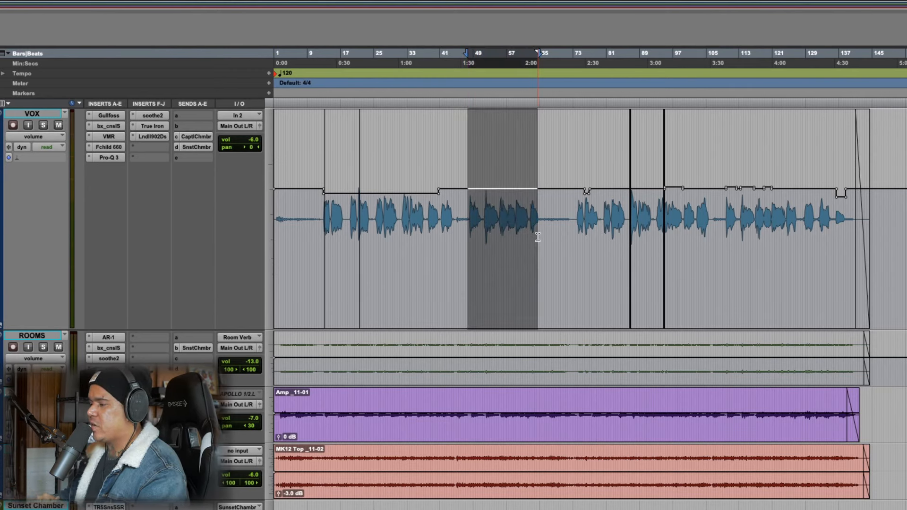